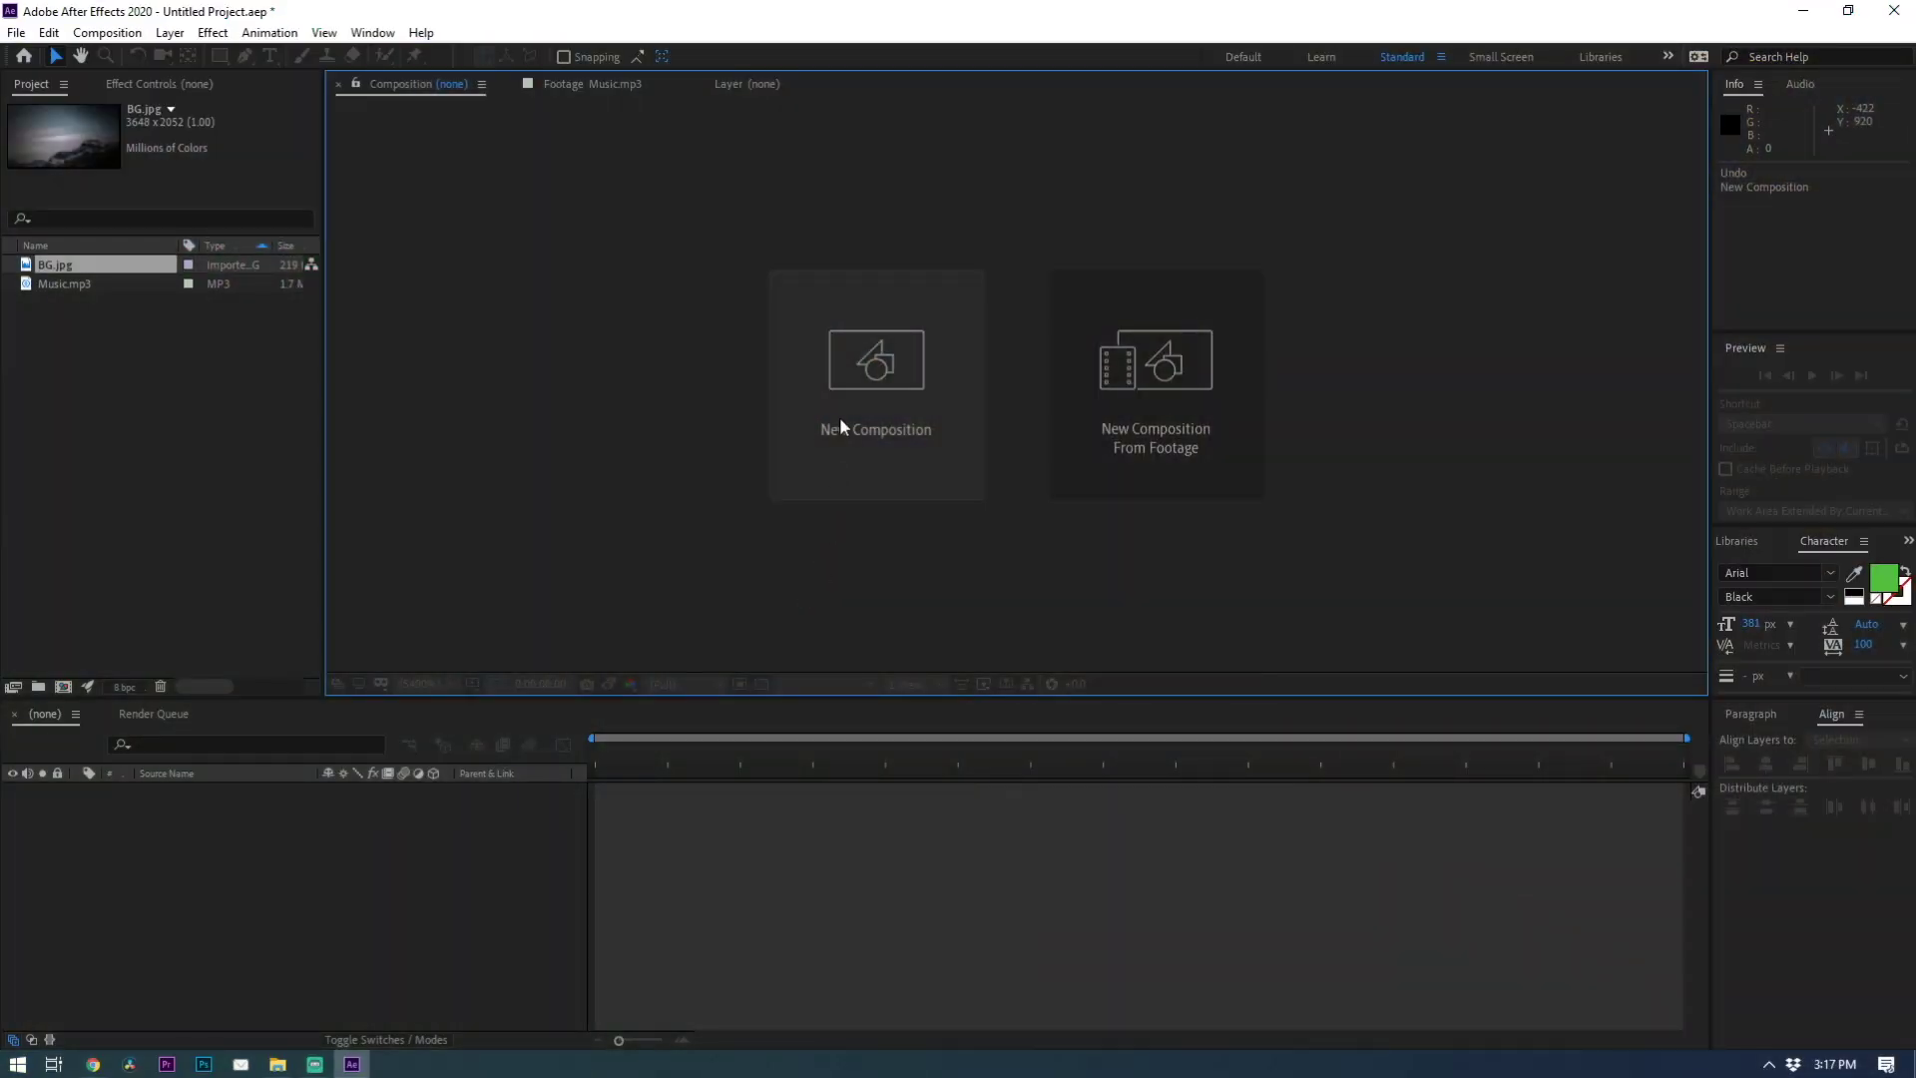
Create a new 1920×1080 composition named 'Audio Spectrum'.
click(840, 416)
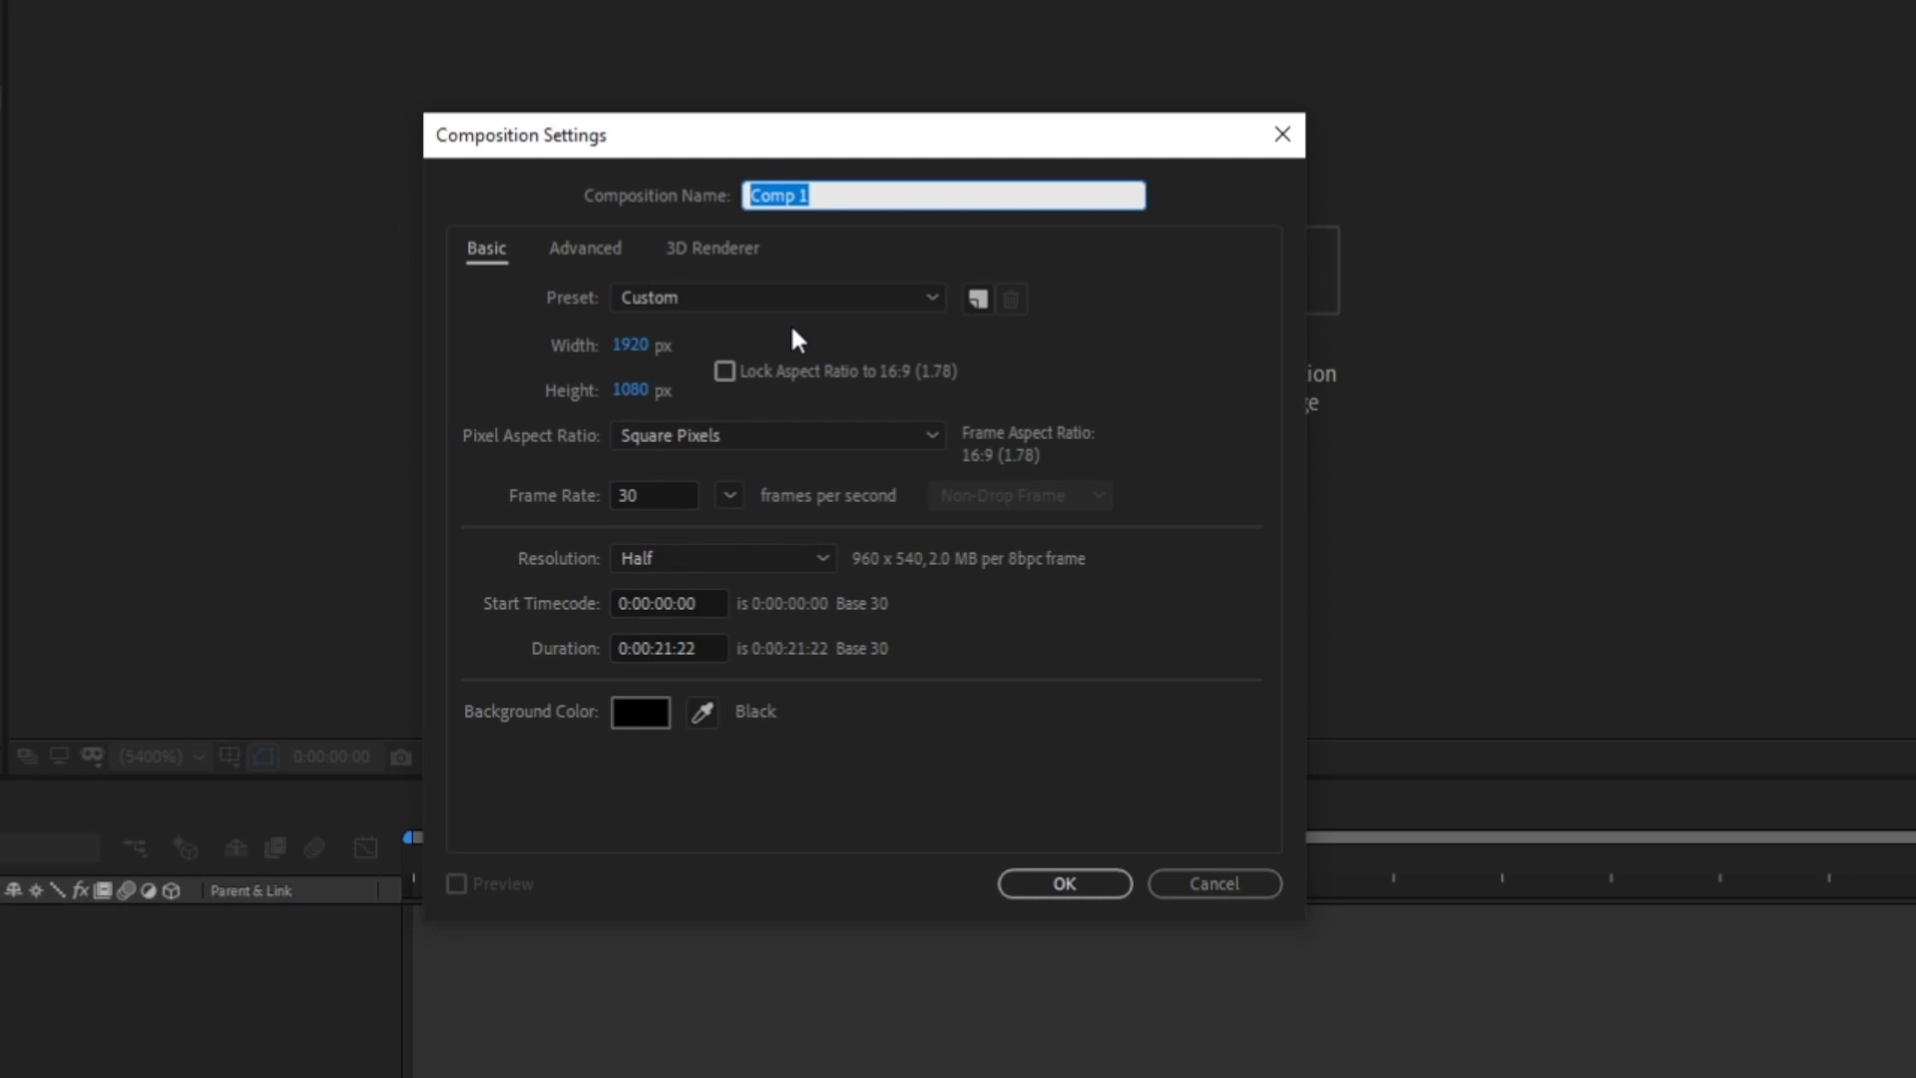
text(Audio Spectrum)
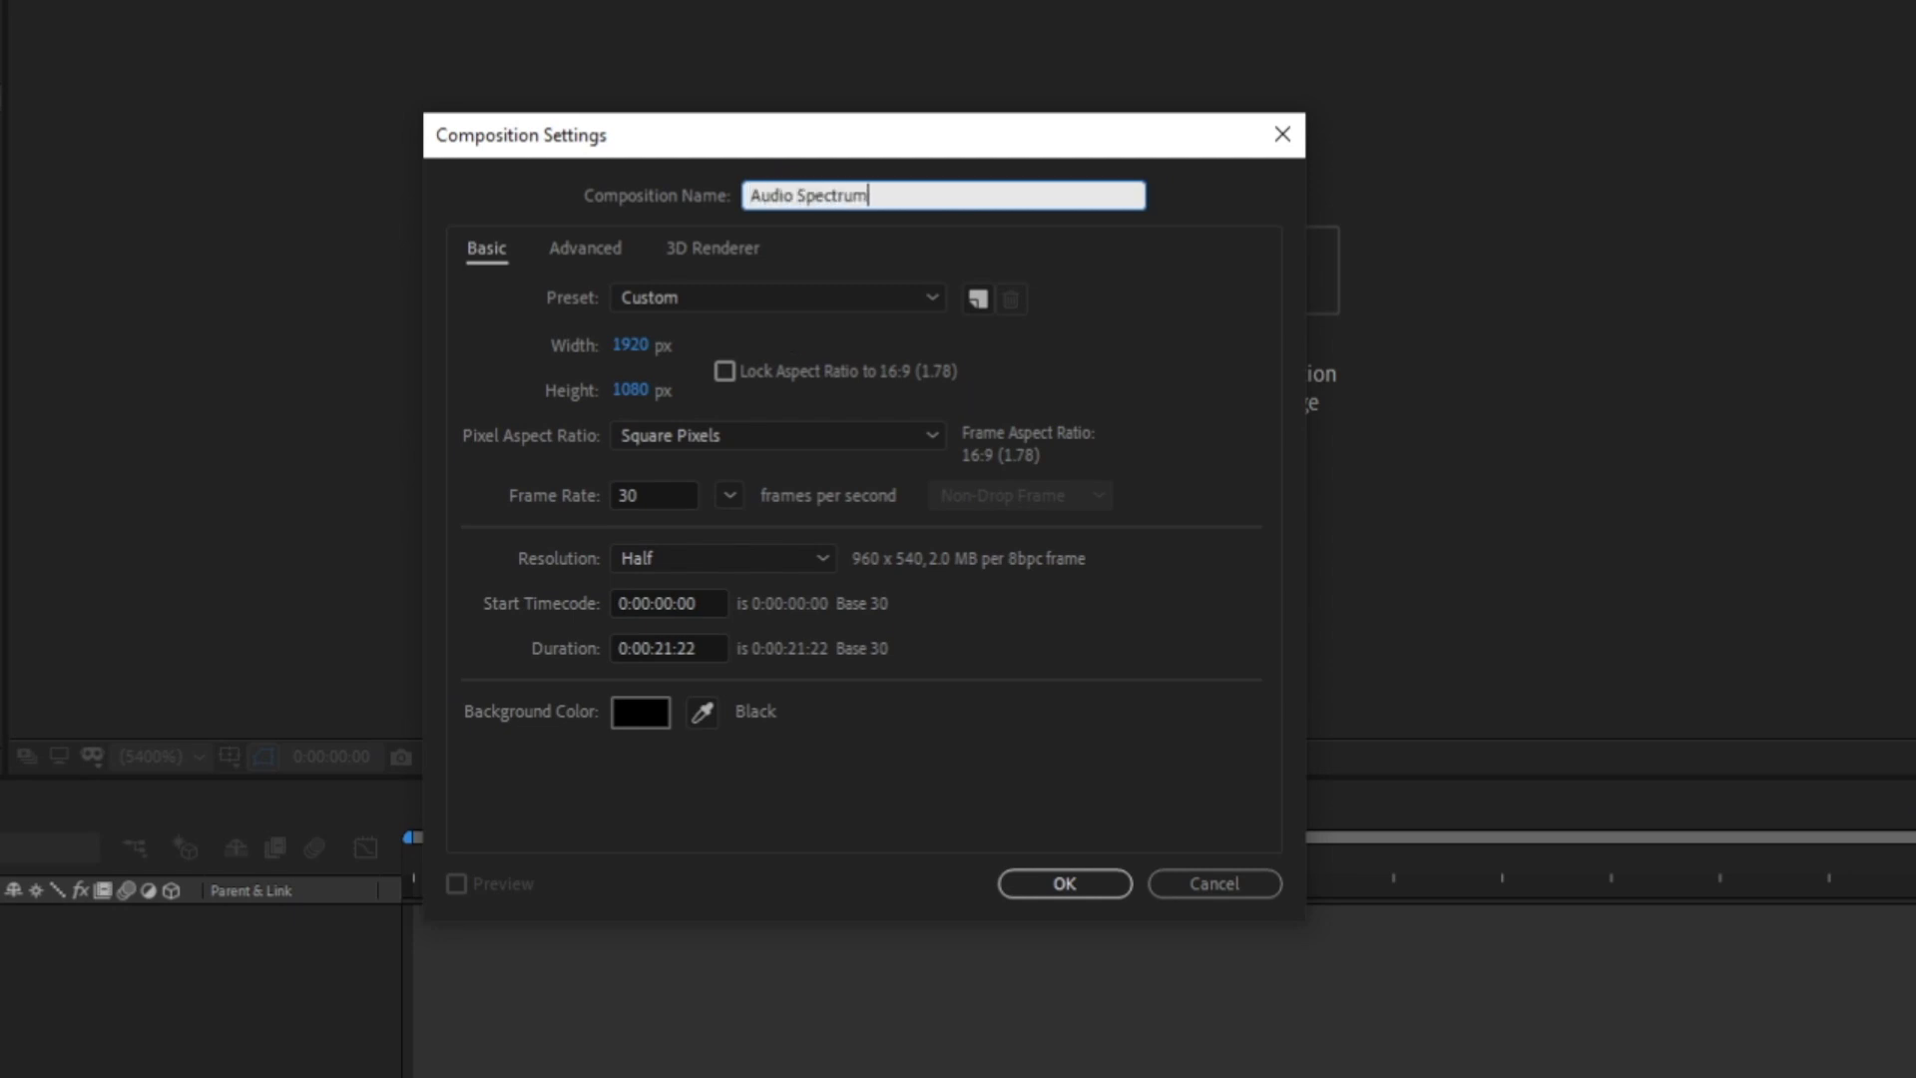
click(1016, 882)
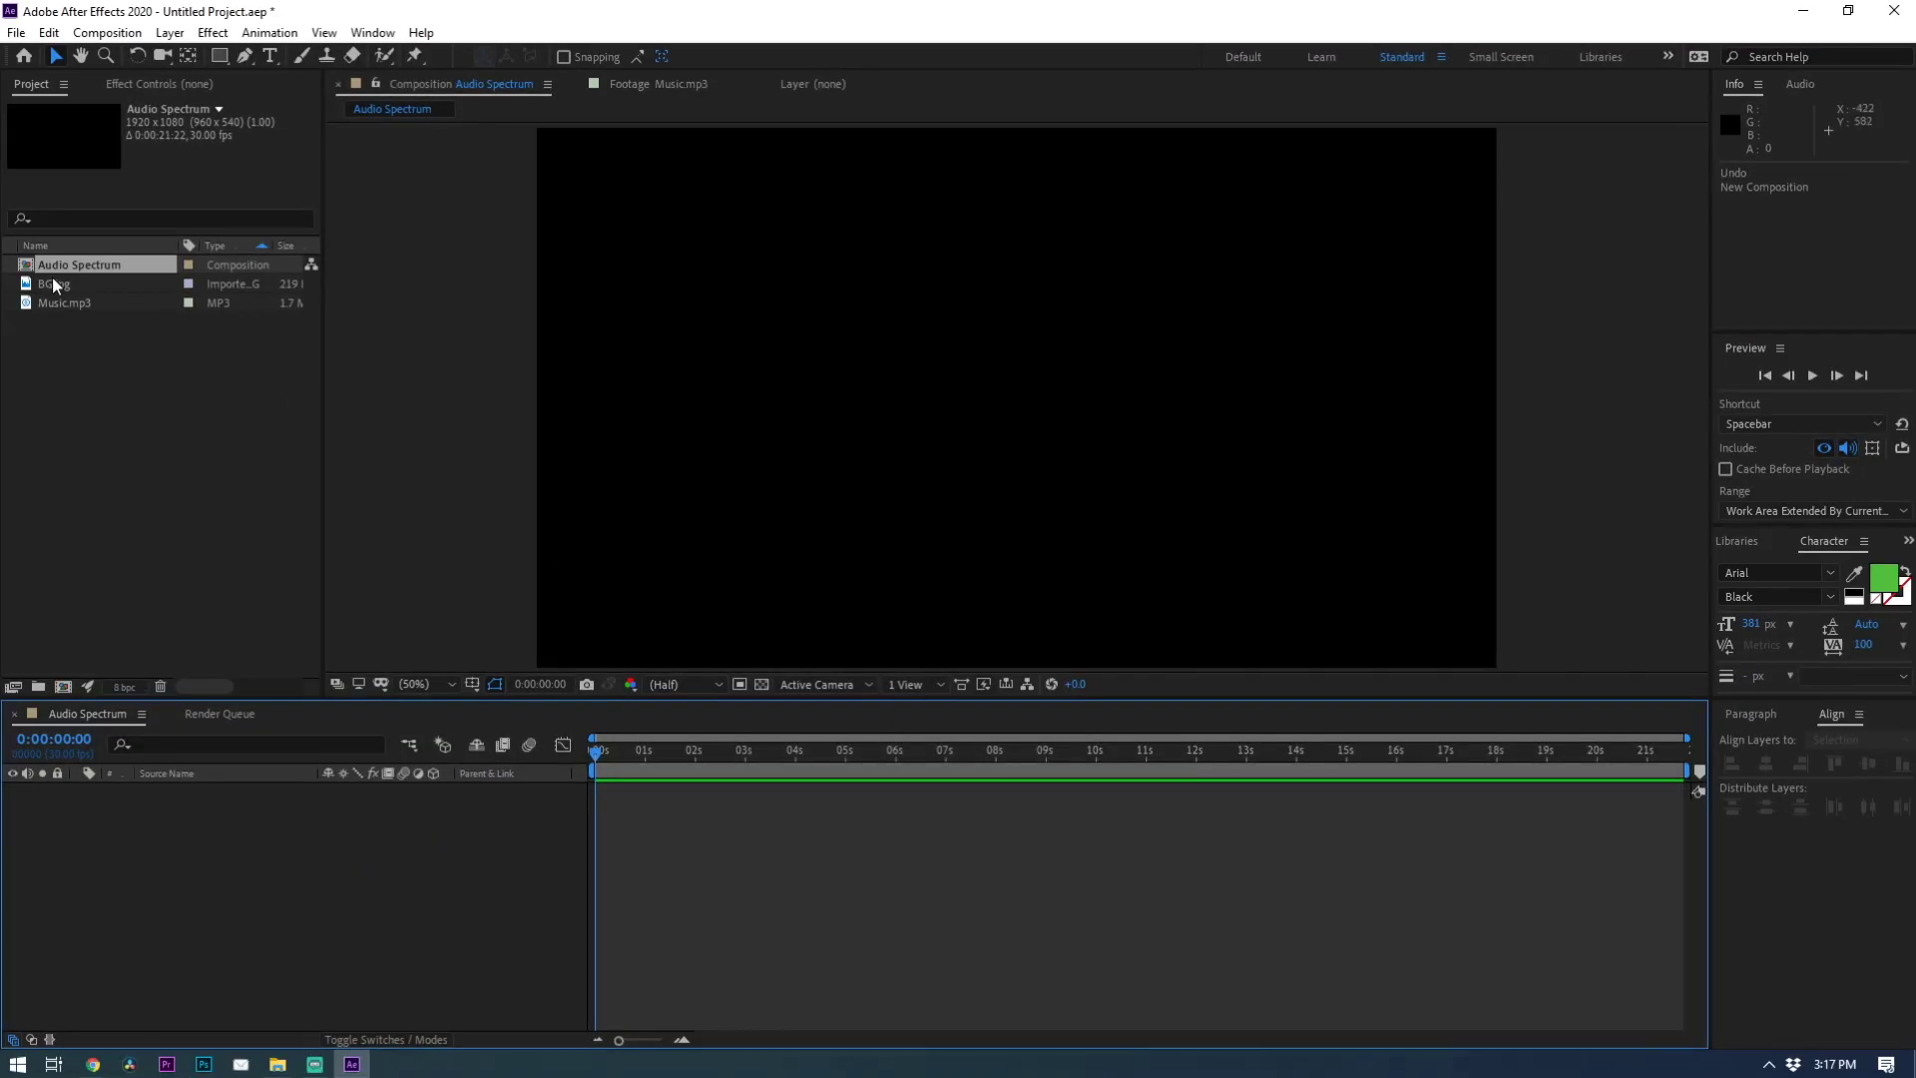
Add BG.jpg and Music.mp3 from the Project panel to the timeline as layers.
drag(52, 280, 159, 817)
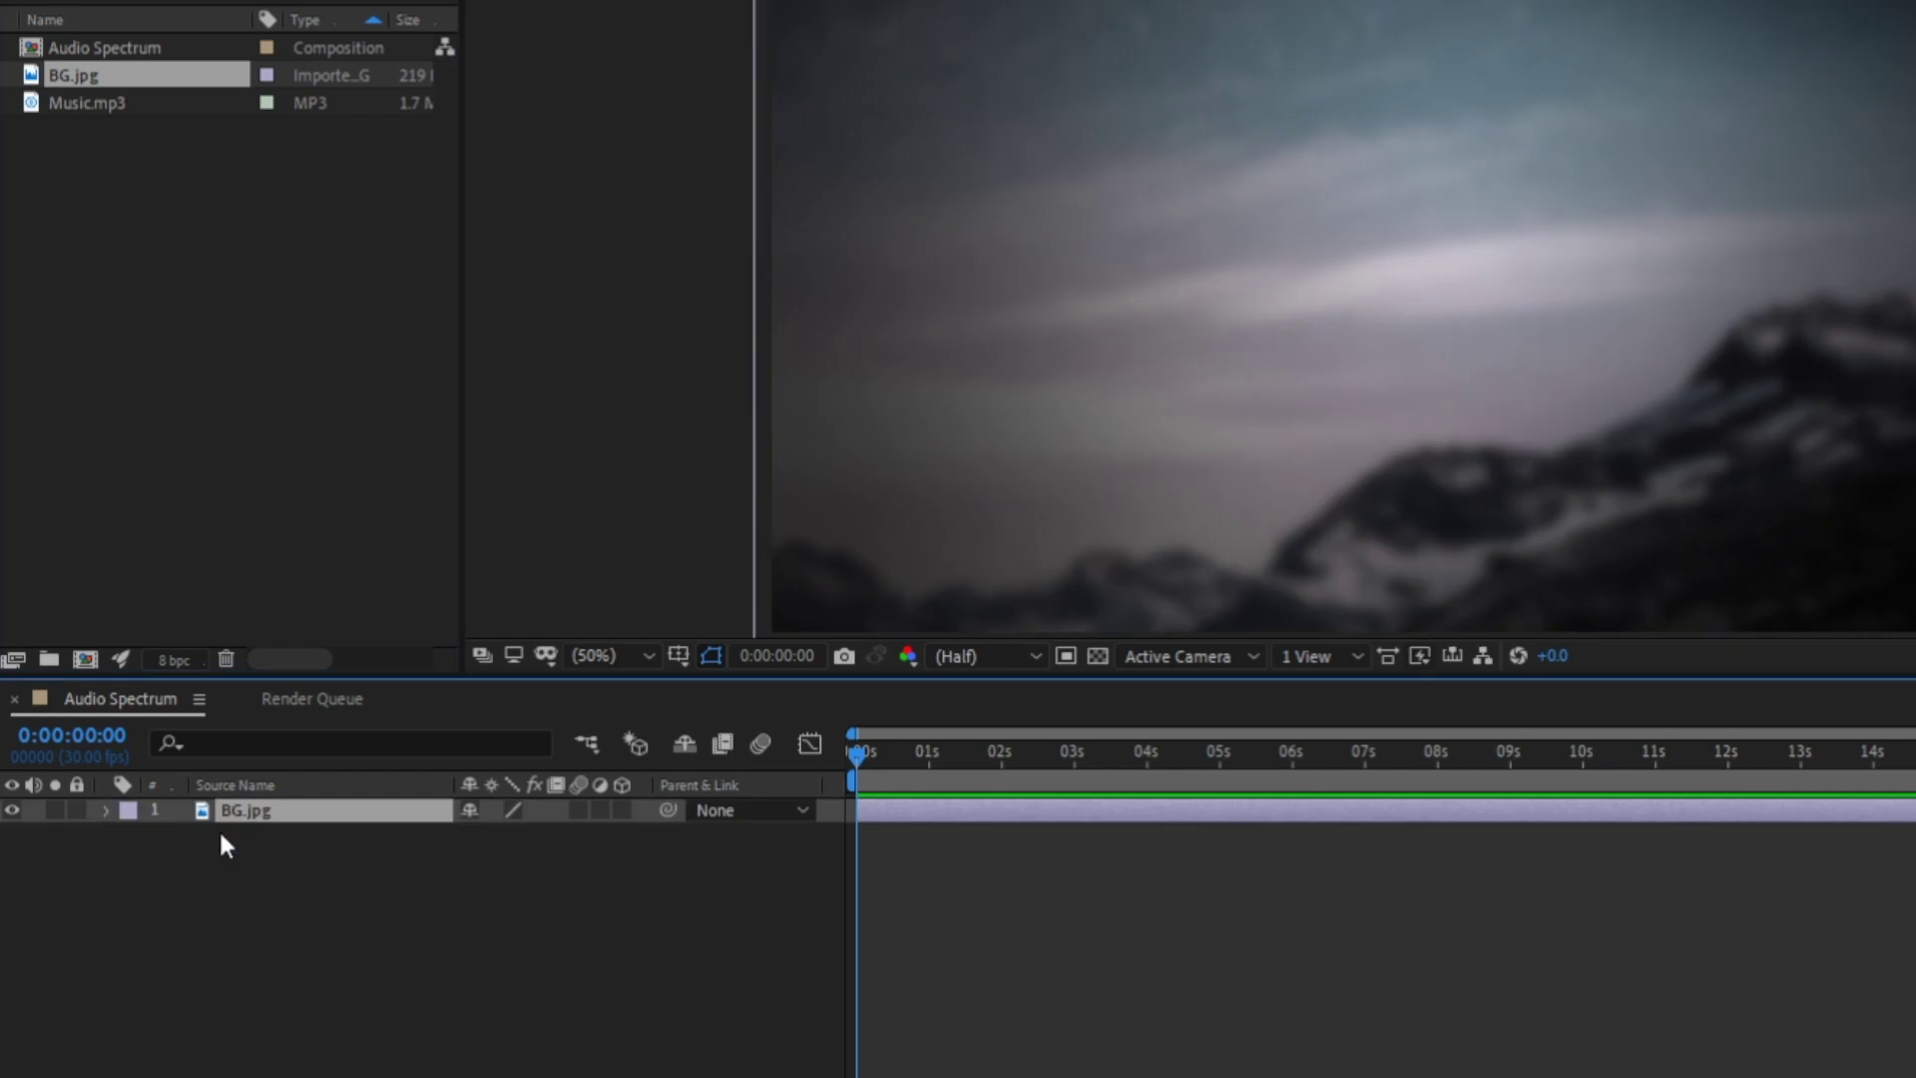
drag(47, 97, 297, 894)
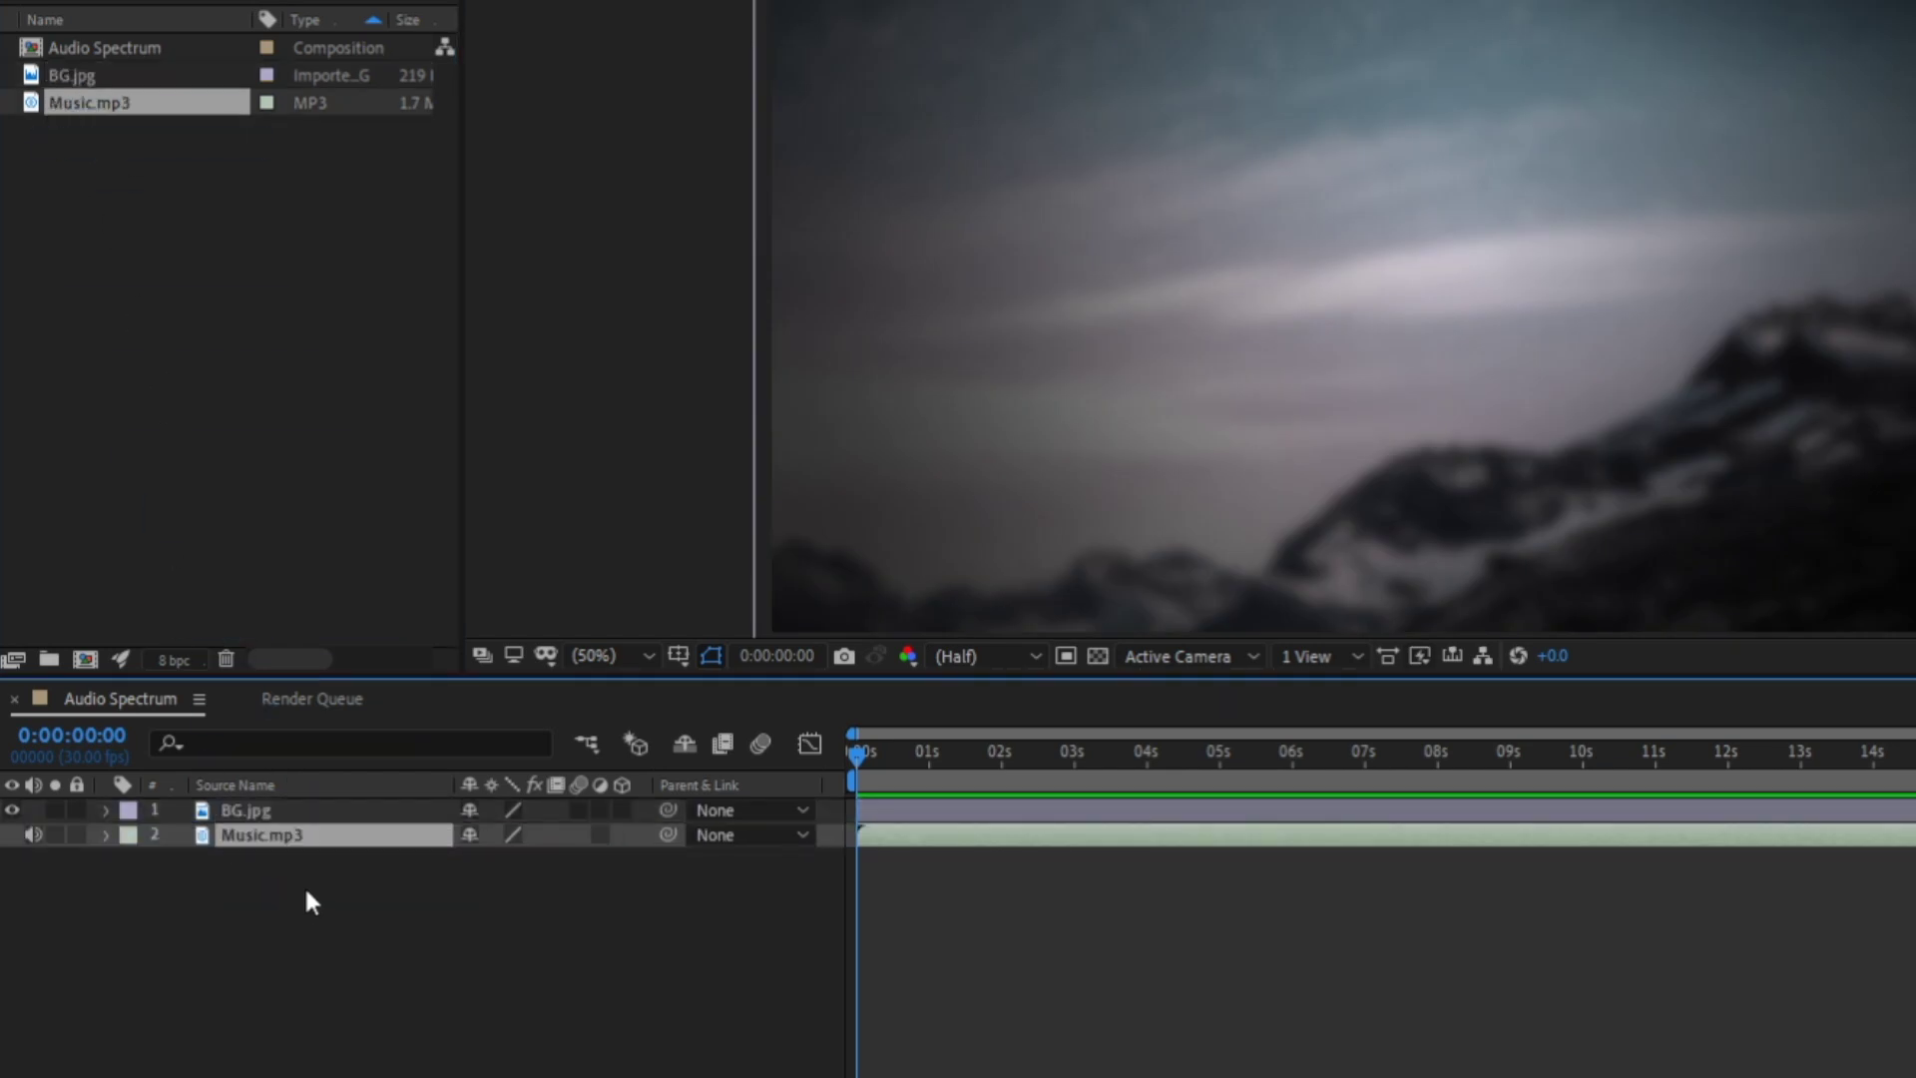
click(313, 896)
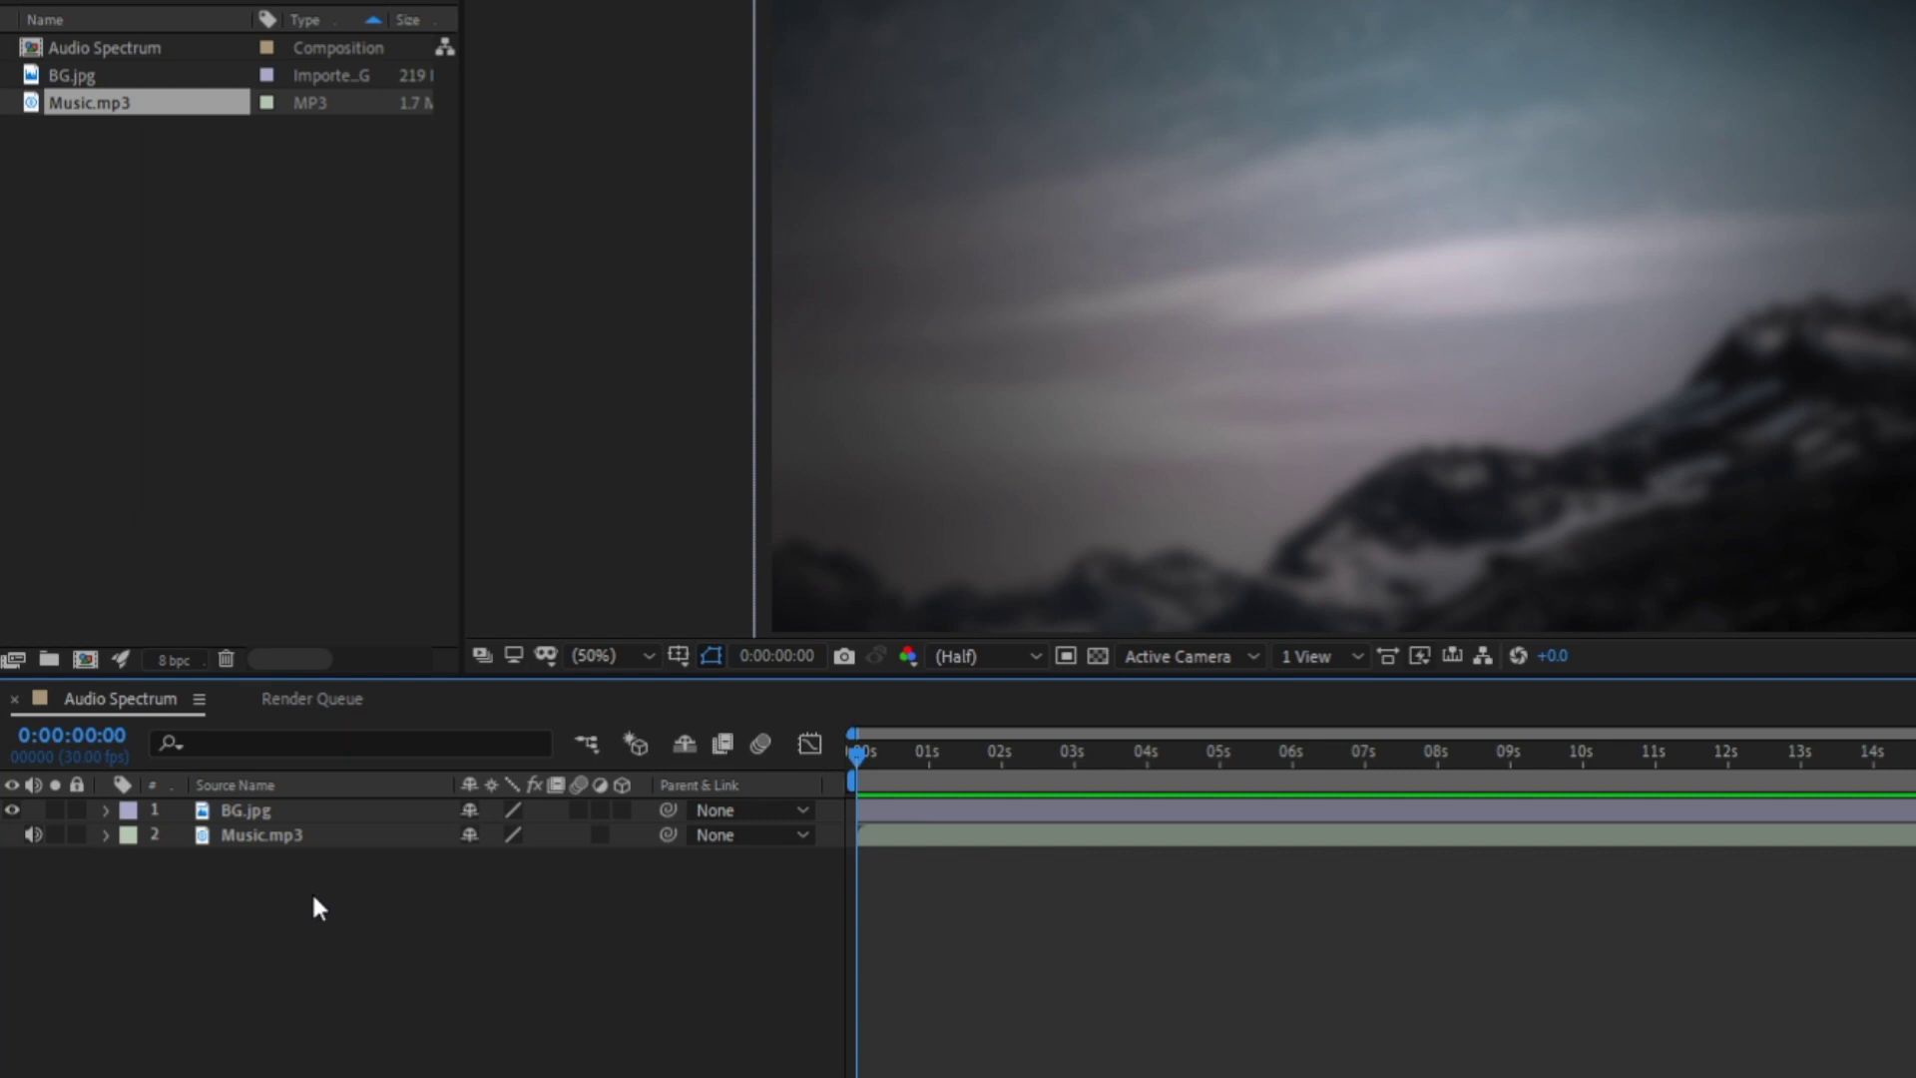
Add a new black solid layer named 'Spectrum' to the composition.
right_click(313, 896)
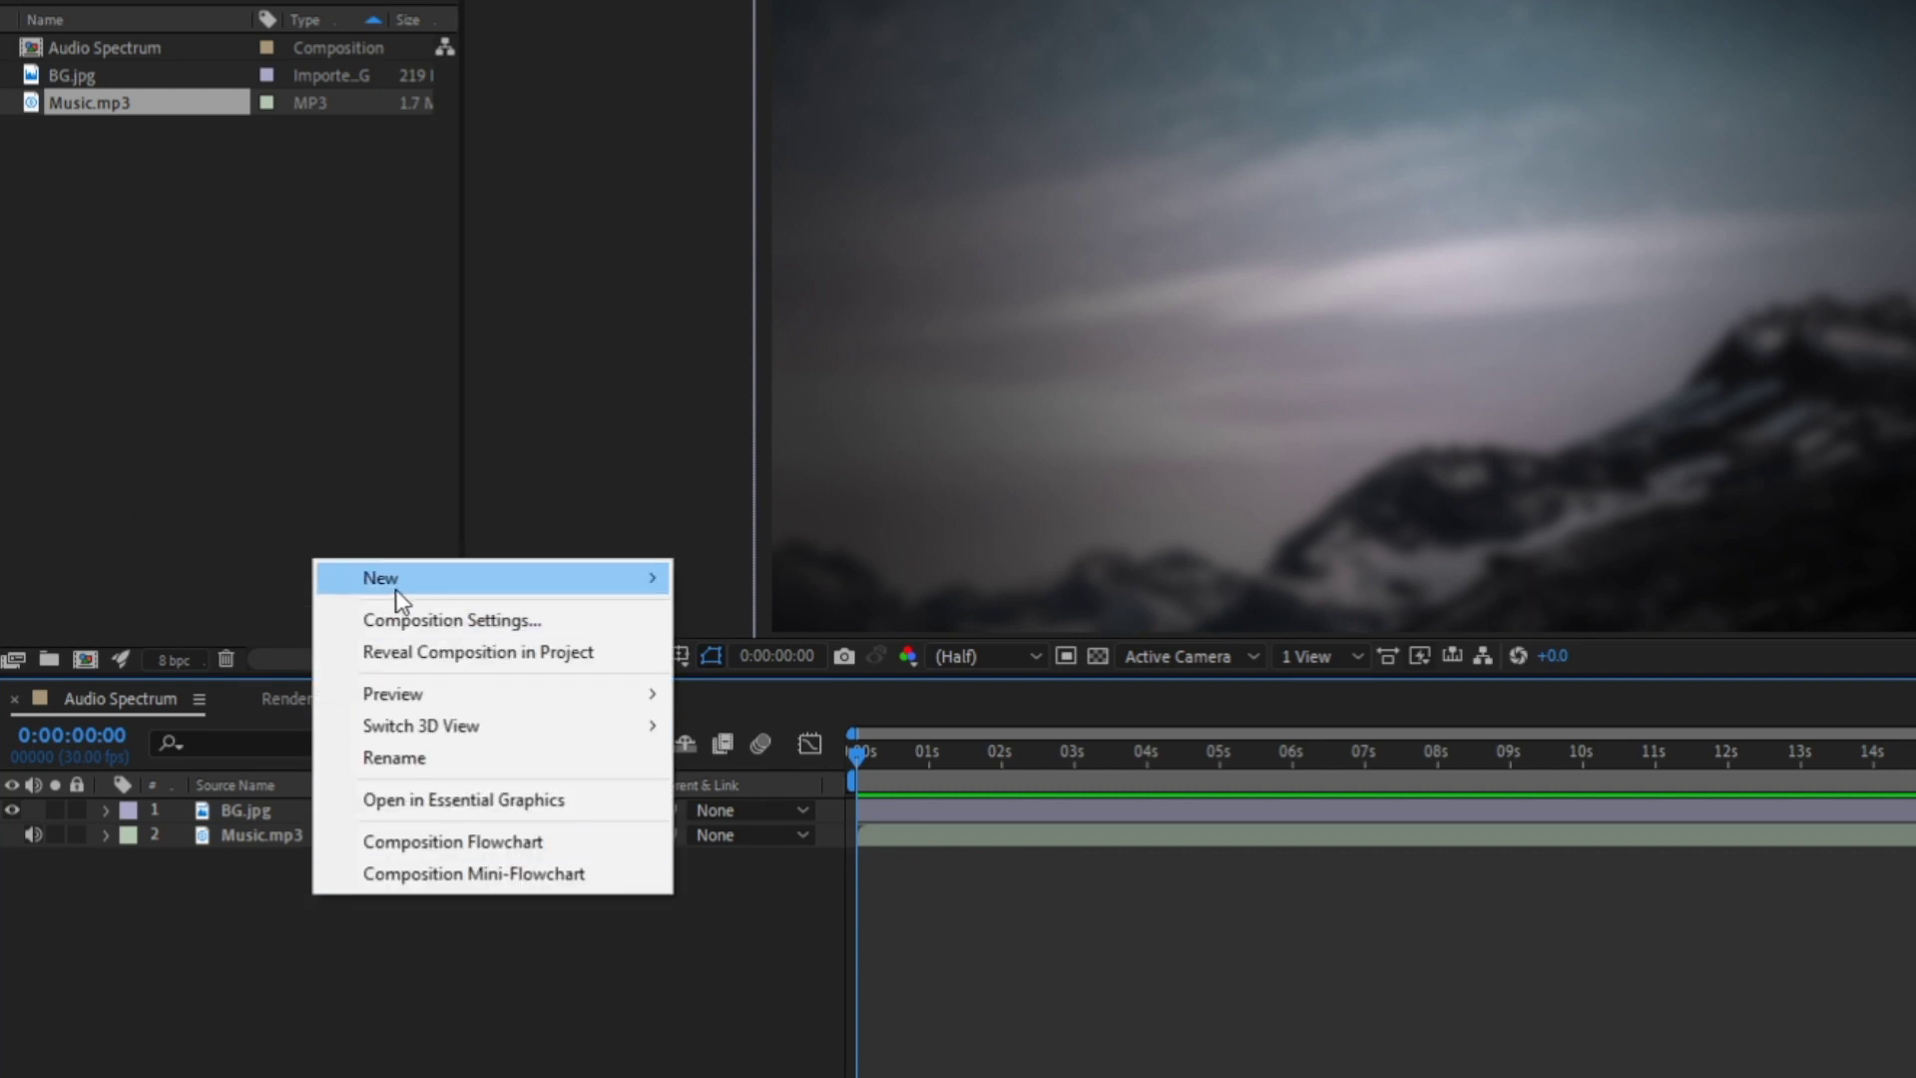
mouse_move(400, 599)
click(842, 662)
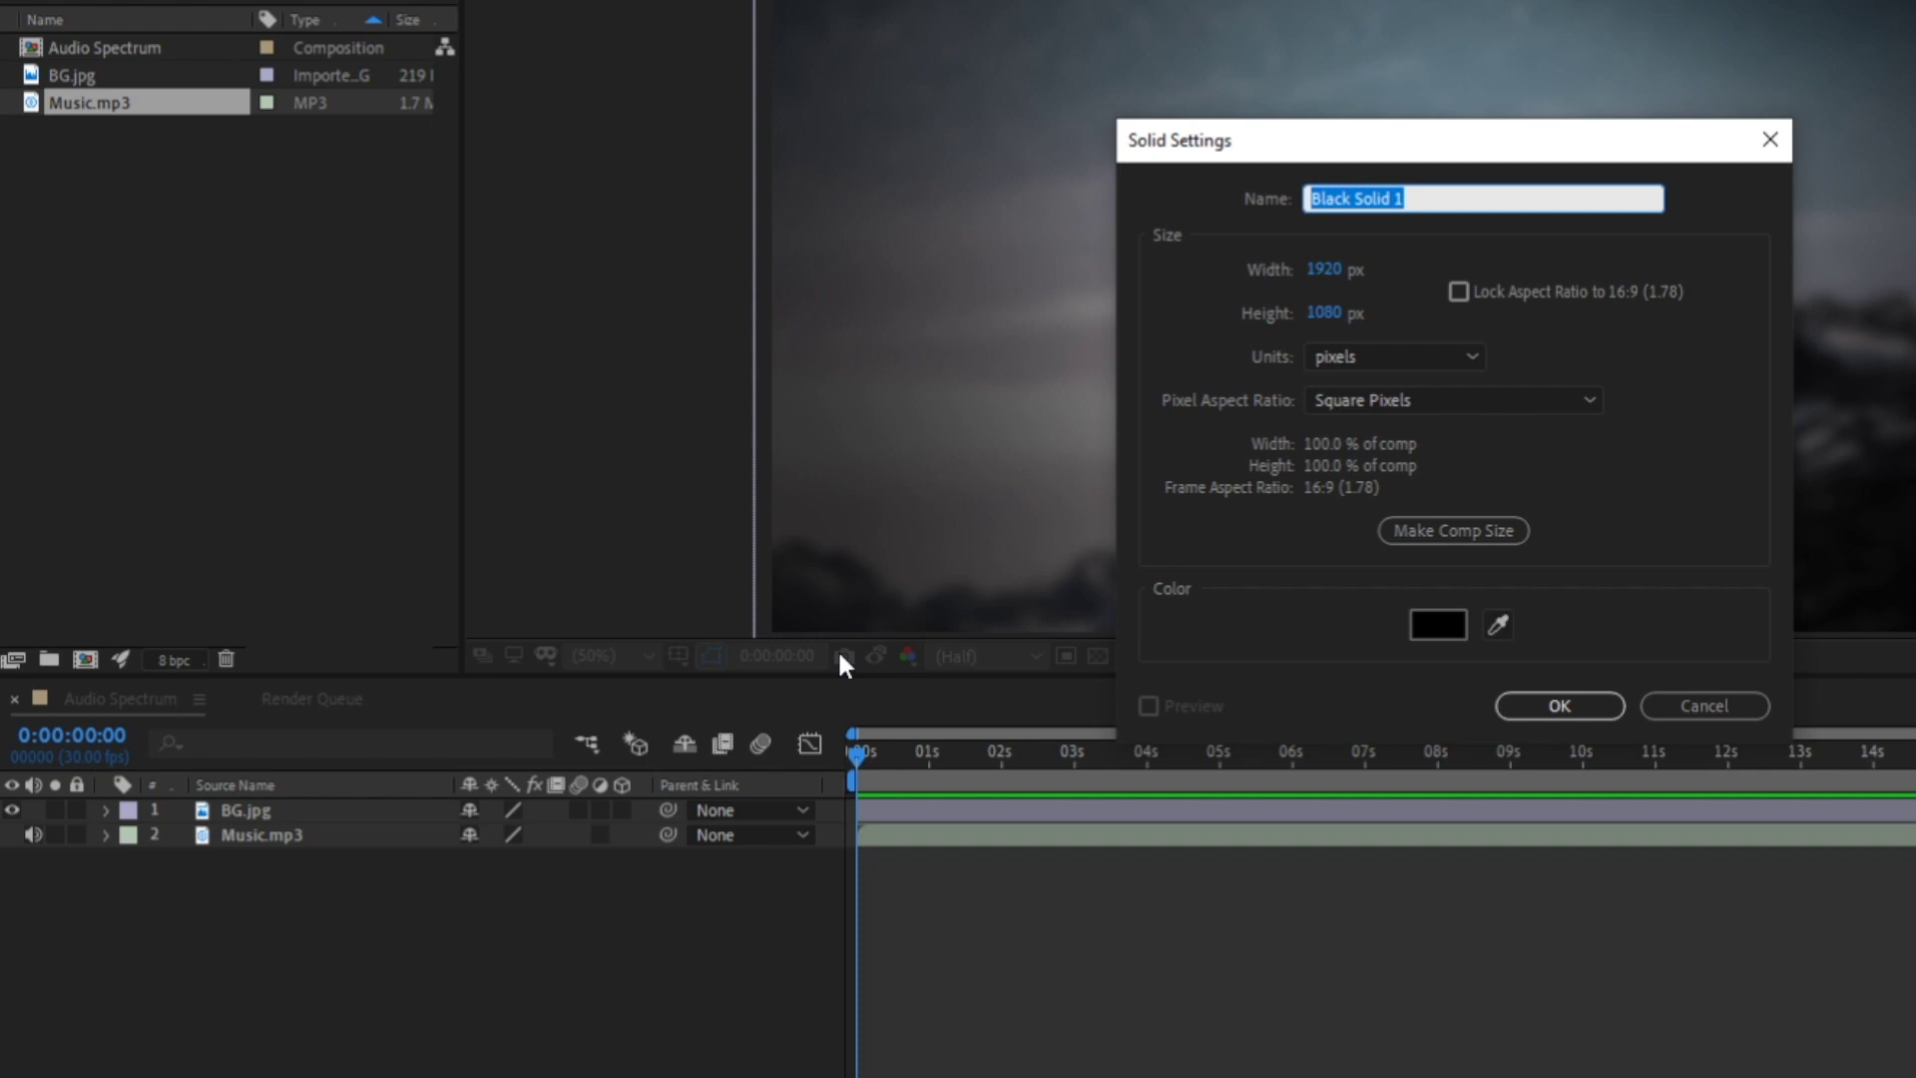
text(Spectrum)
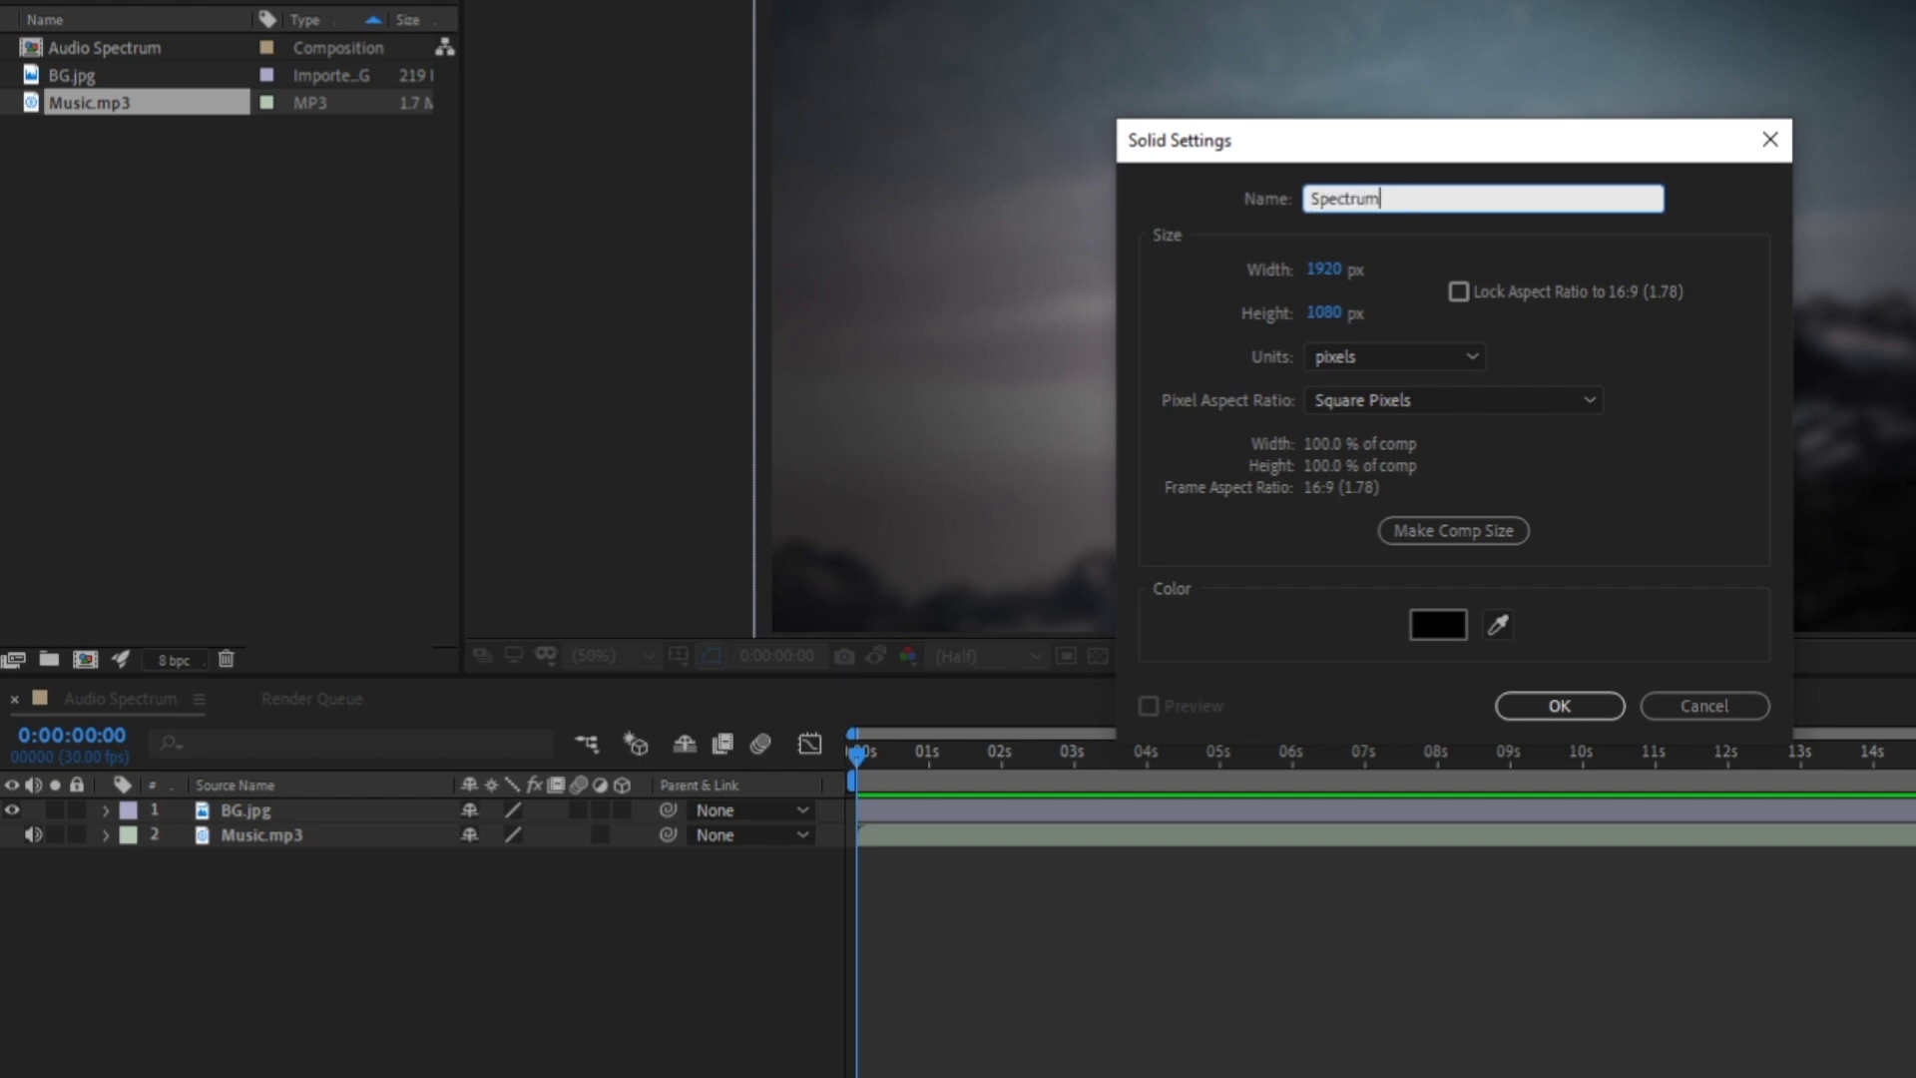
key(Return)
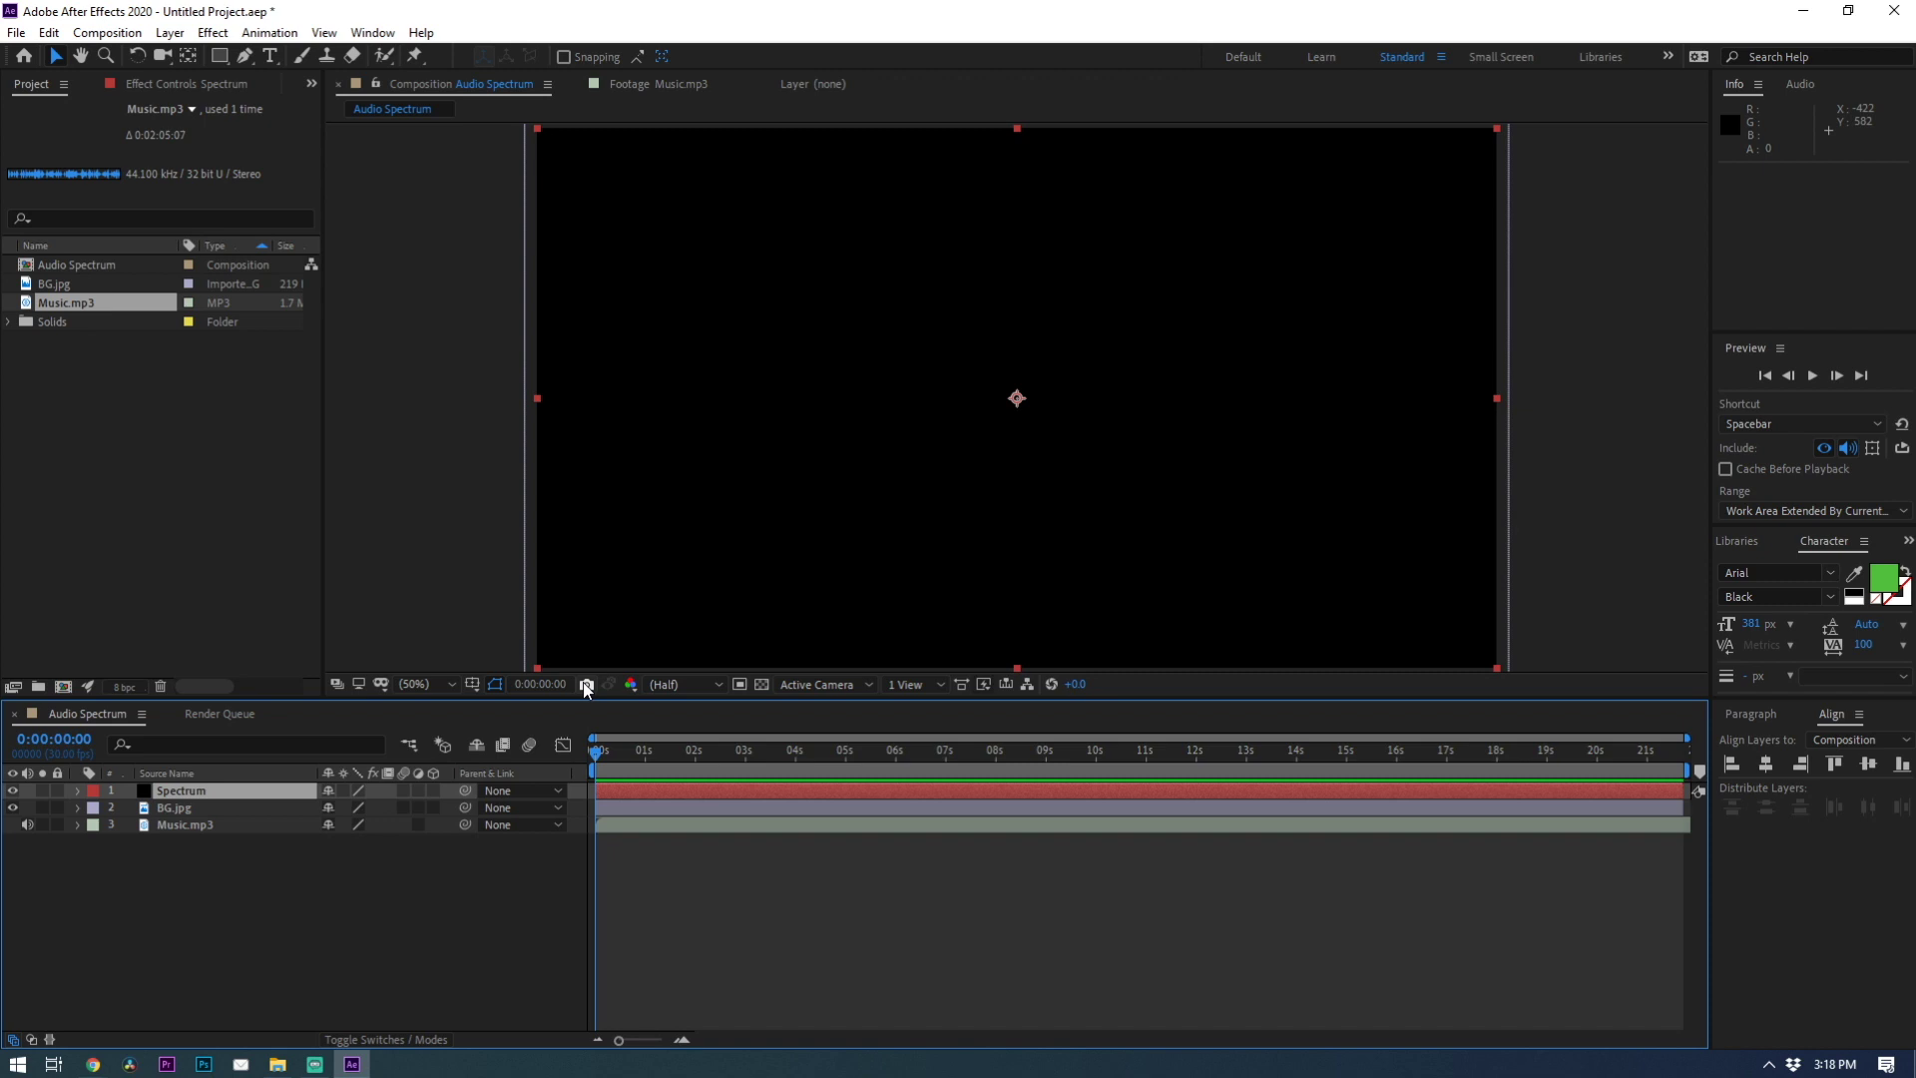
Search Effects & Presets for 'audio spe' and apply Audio Spectrum to the Spectrum layer.
click(372, 32)
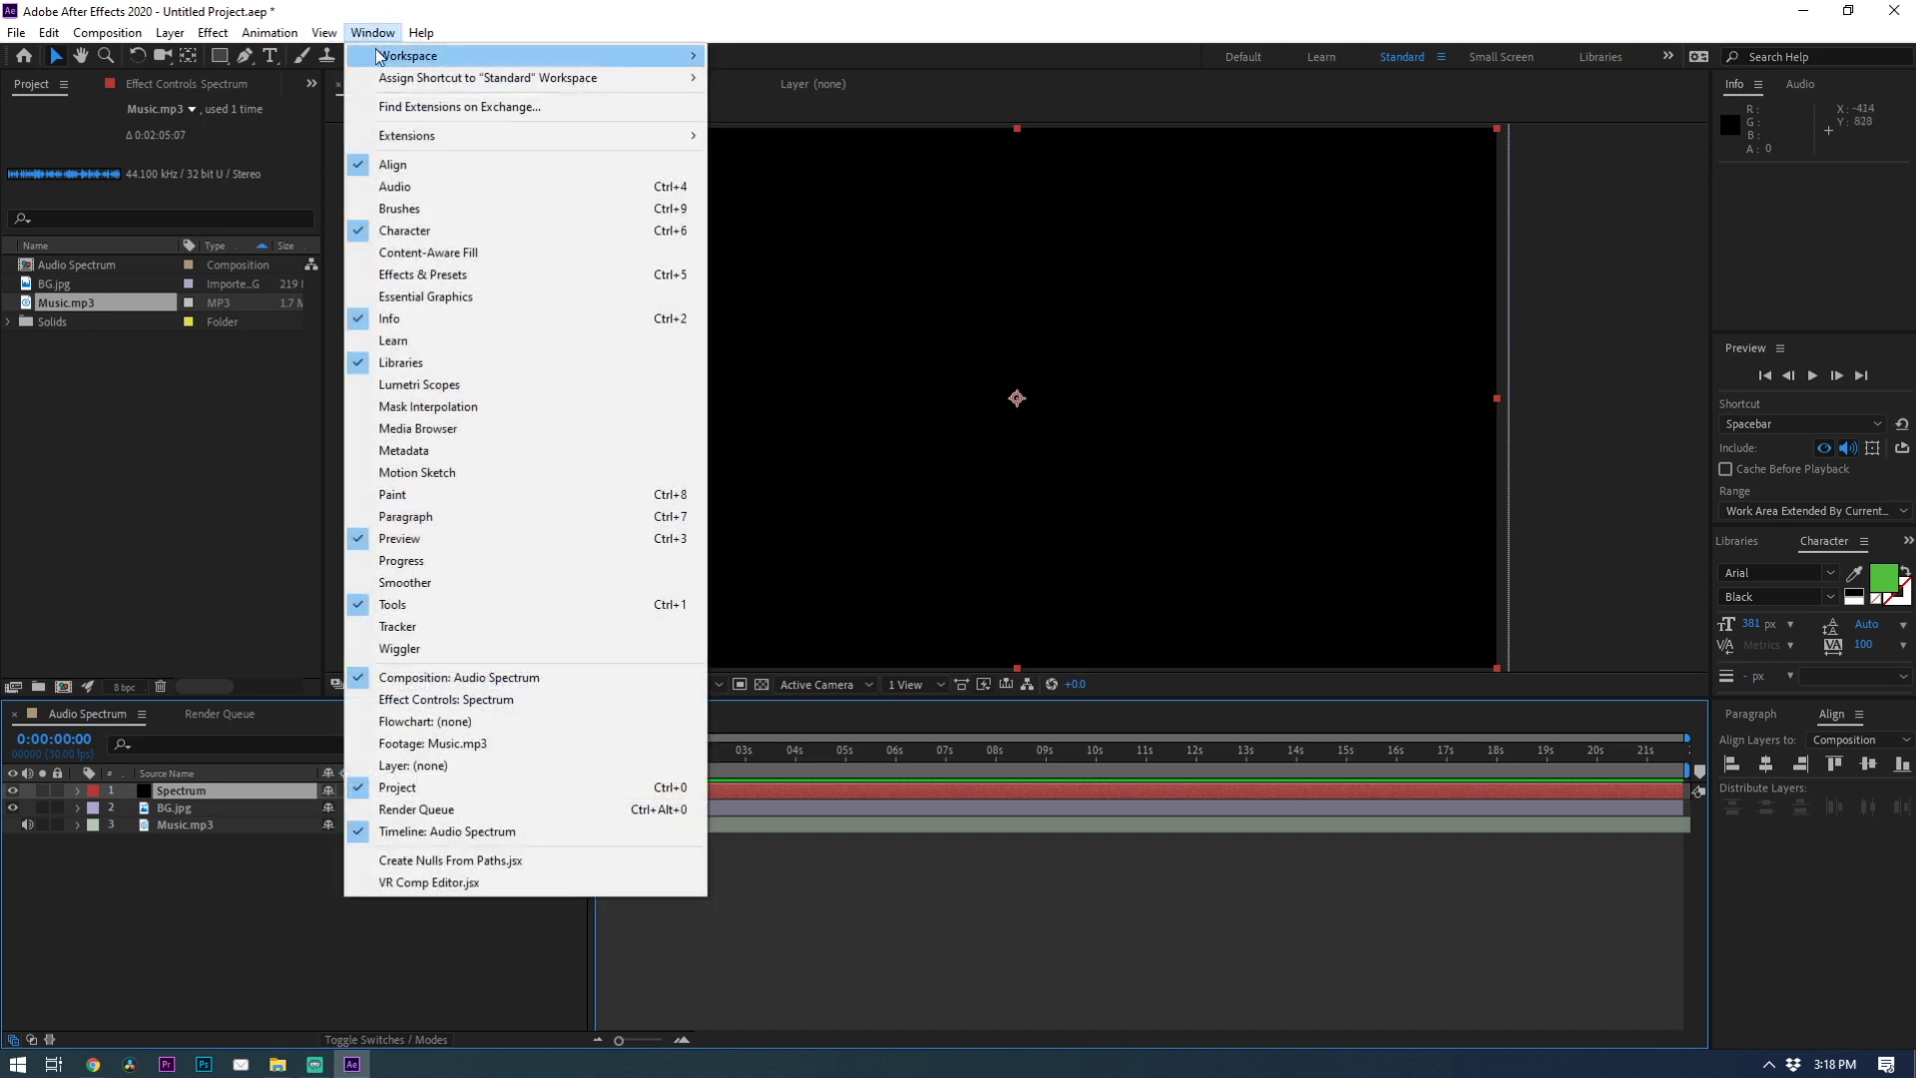
click(474, 282)
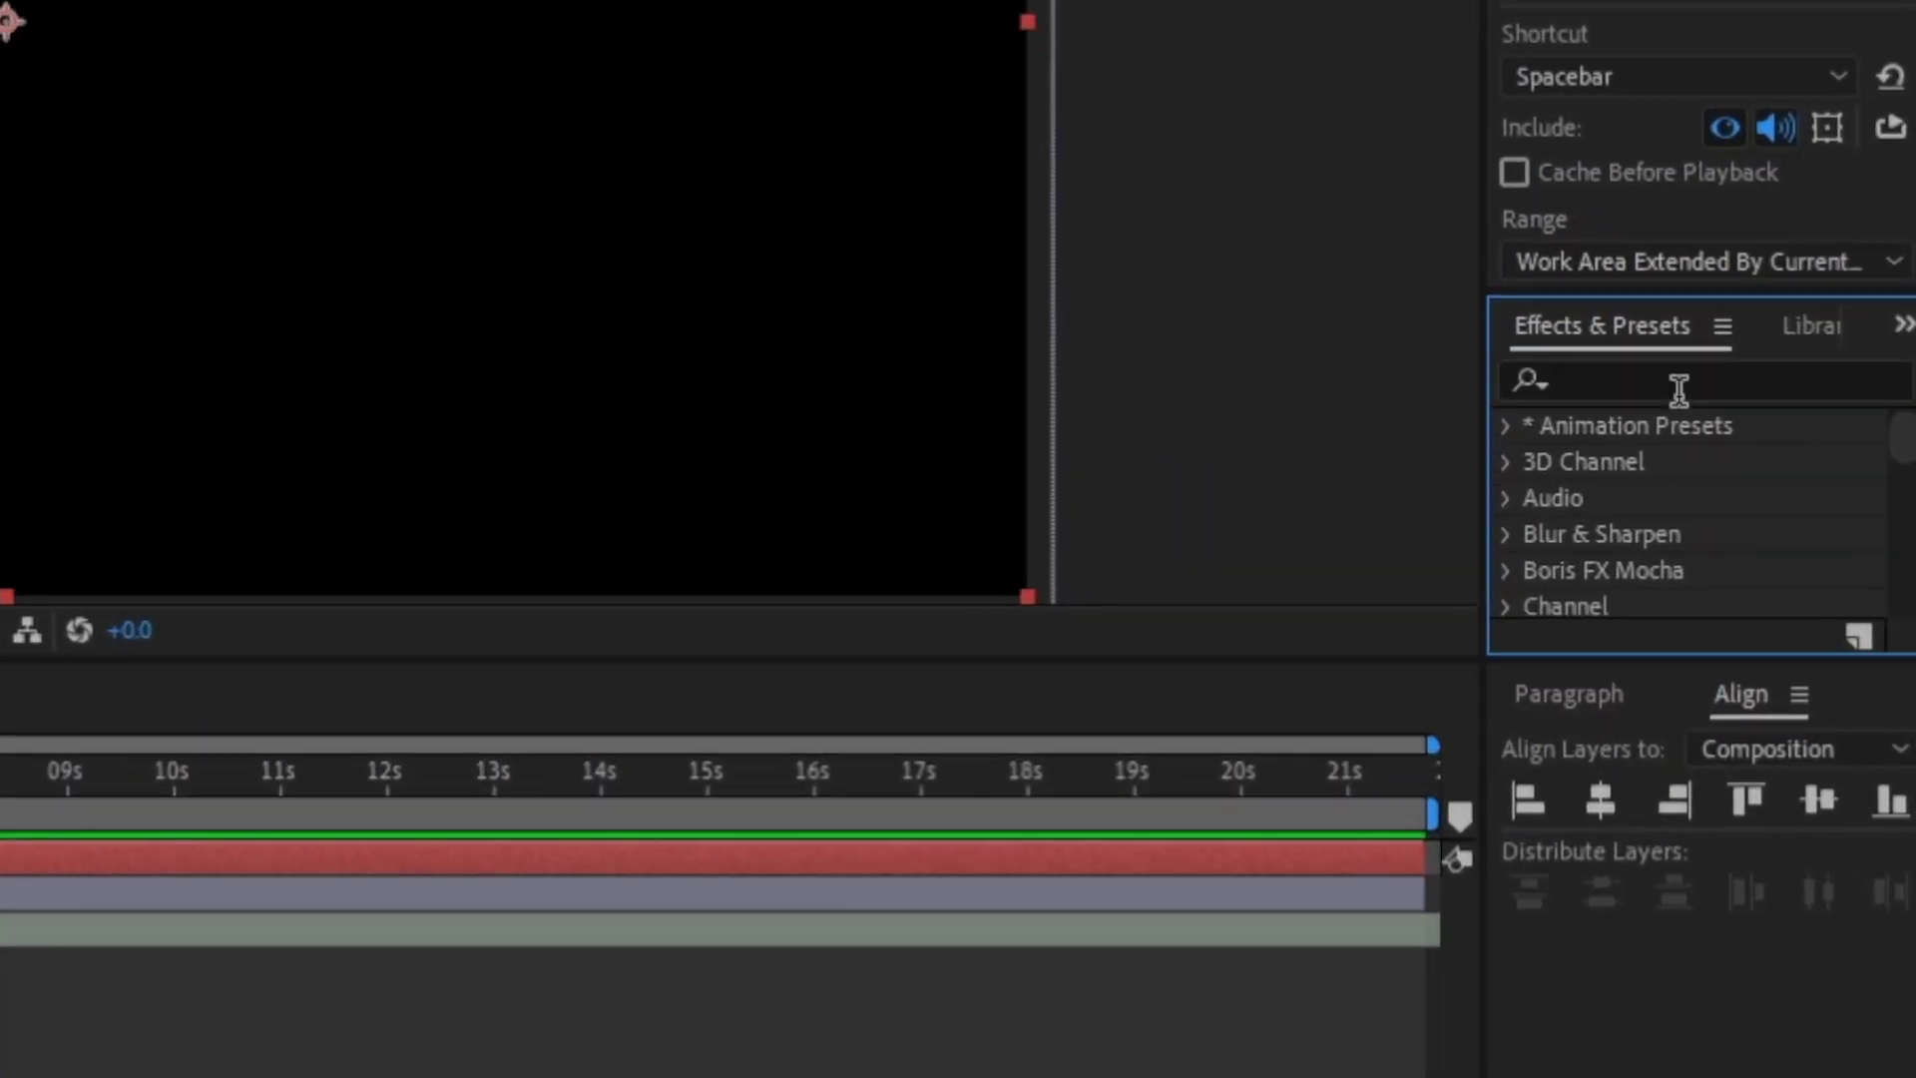
click(1801, 566)
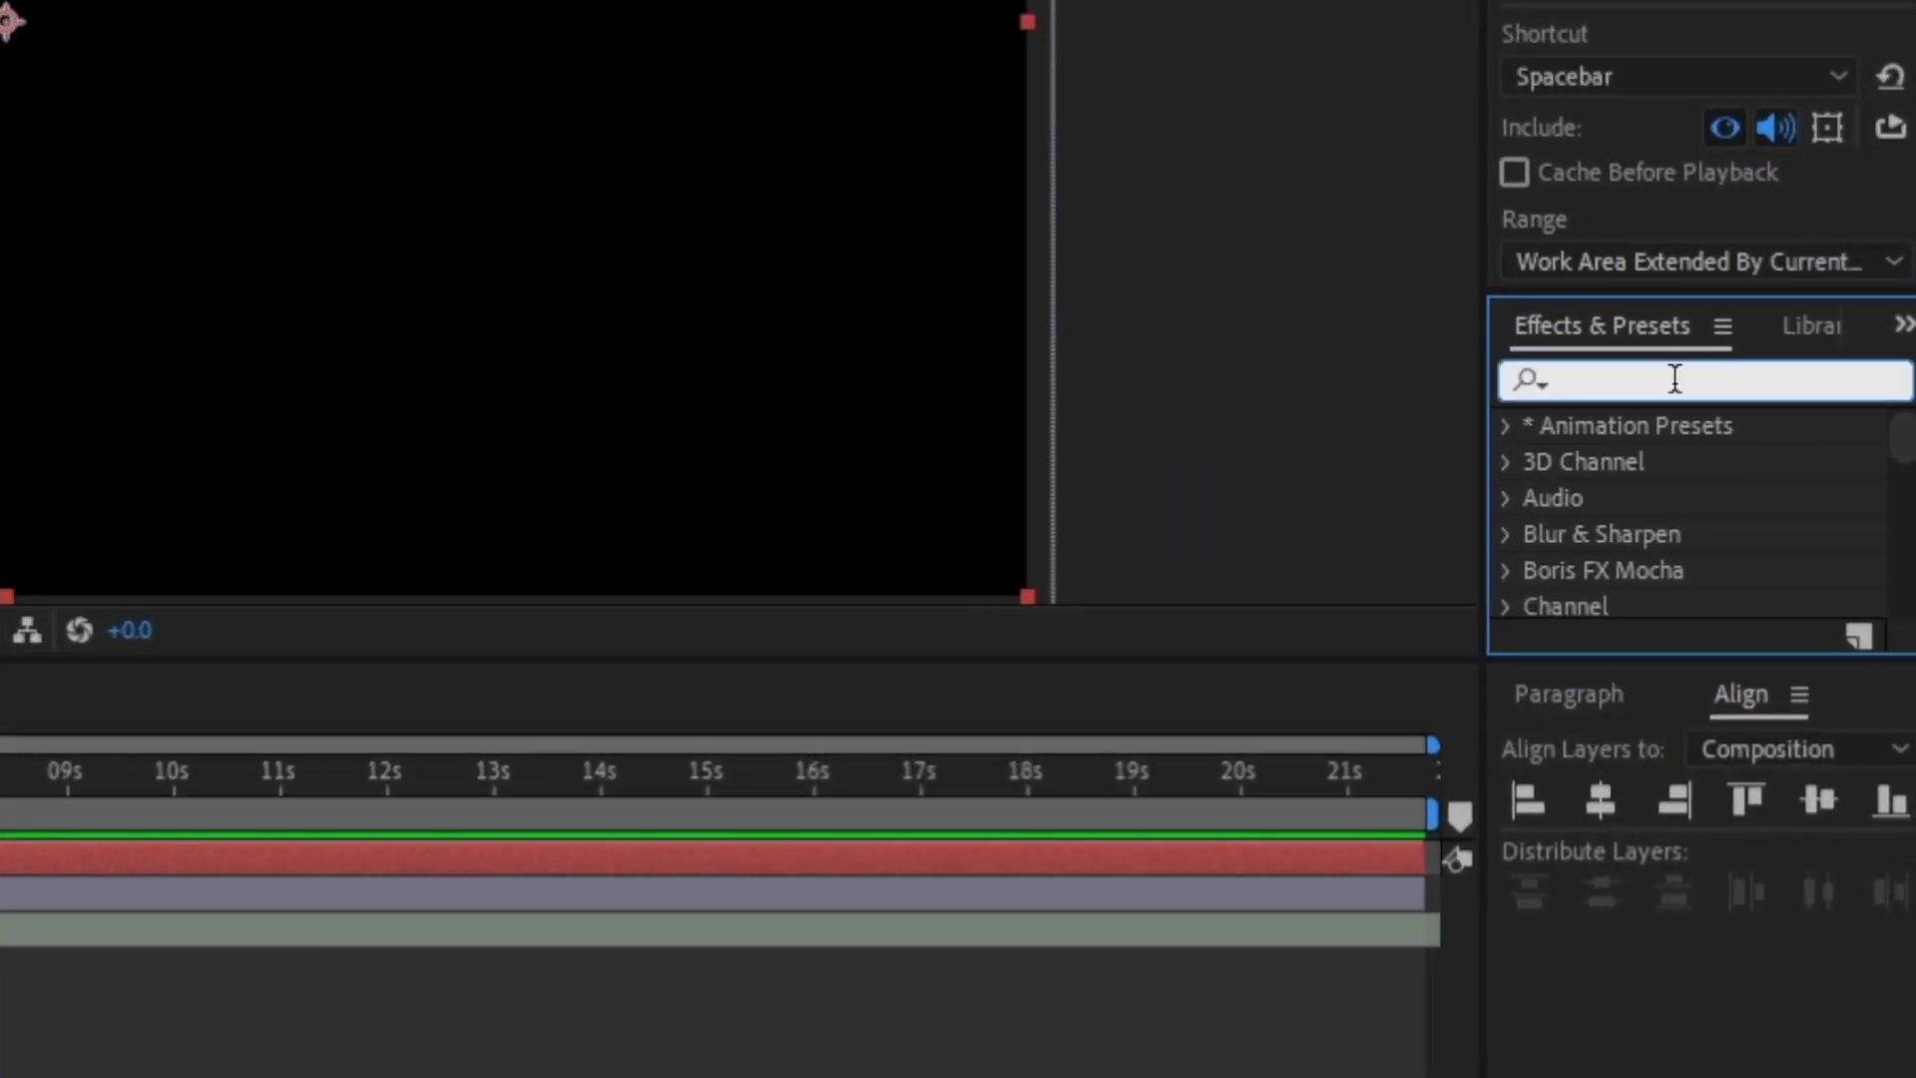
text(audio)
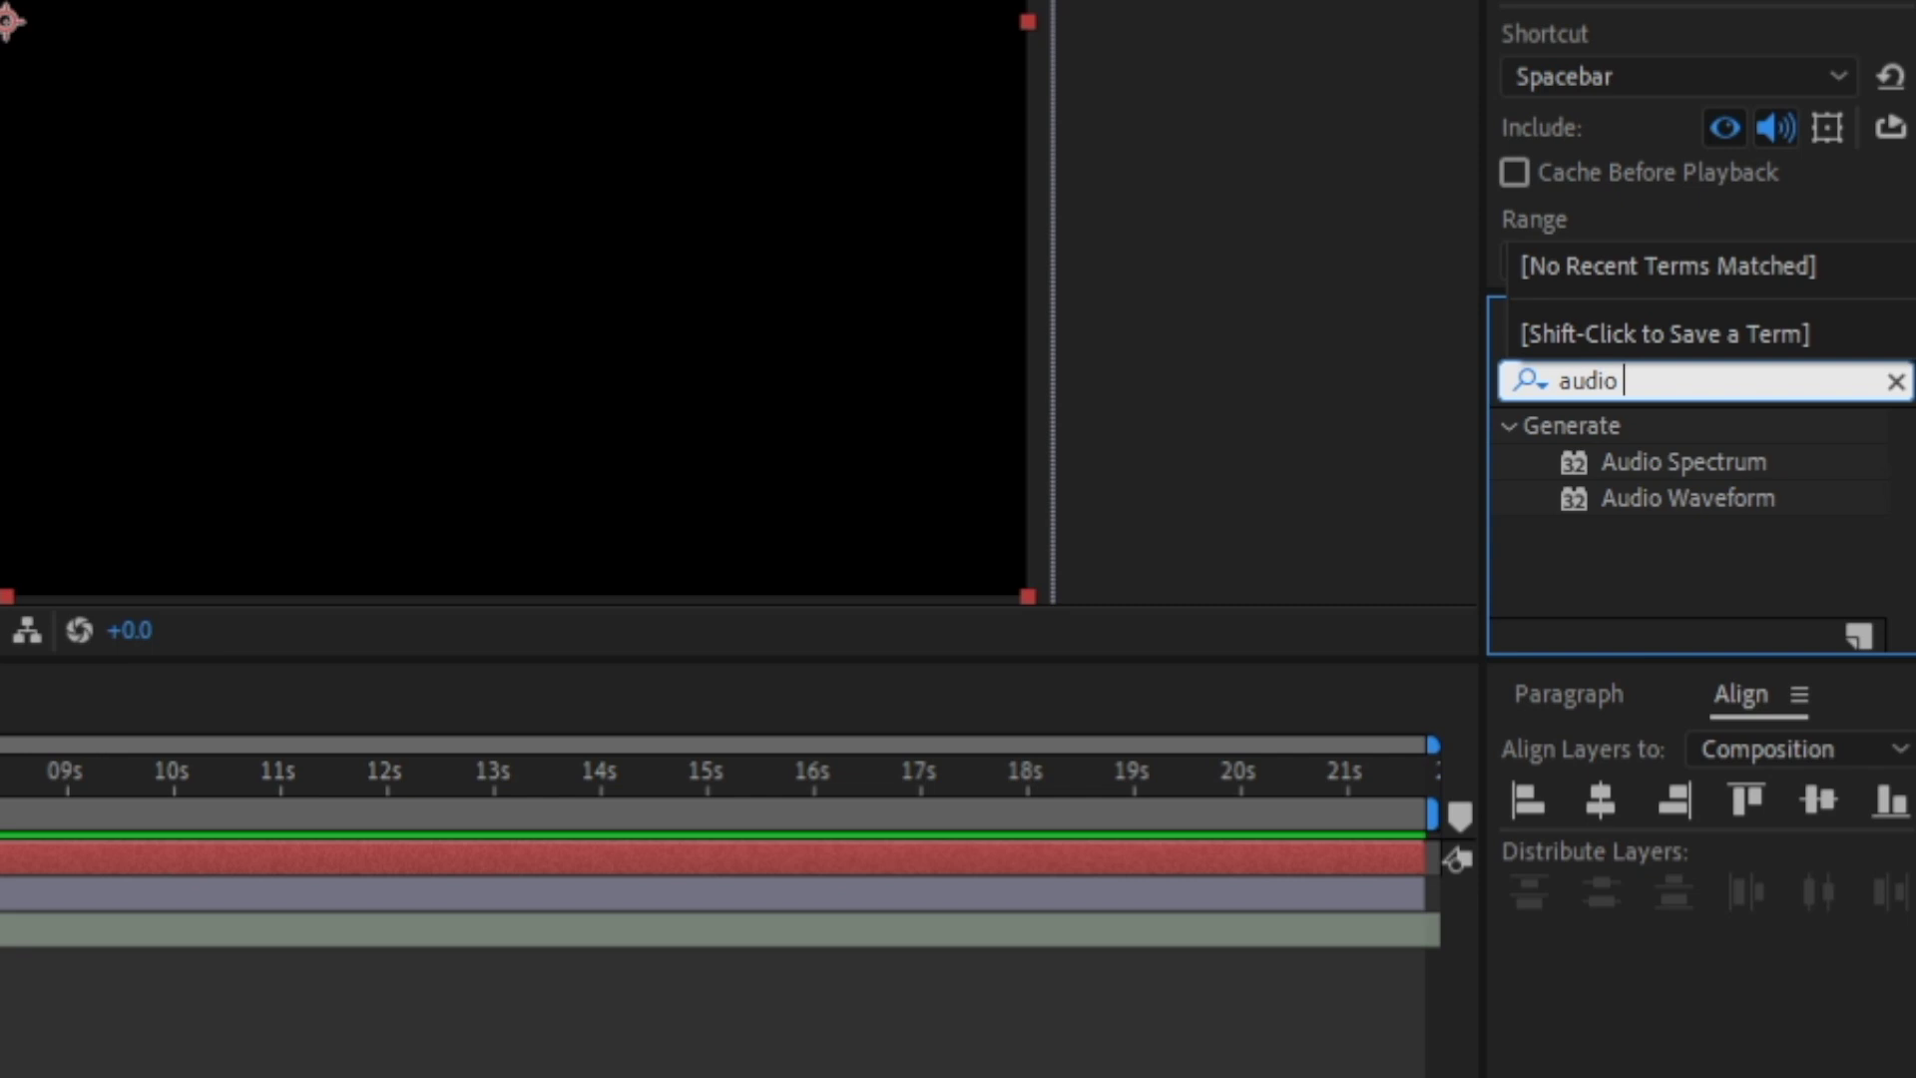
text( spe)
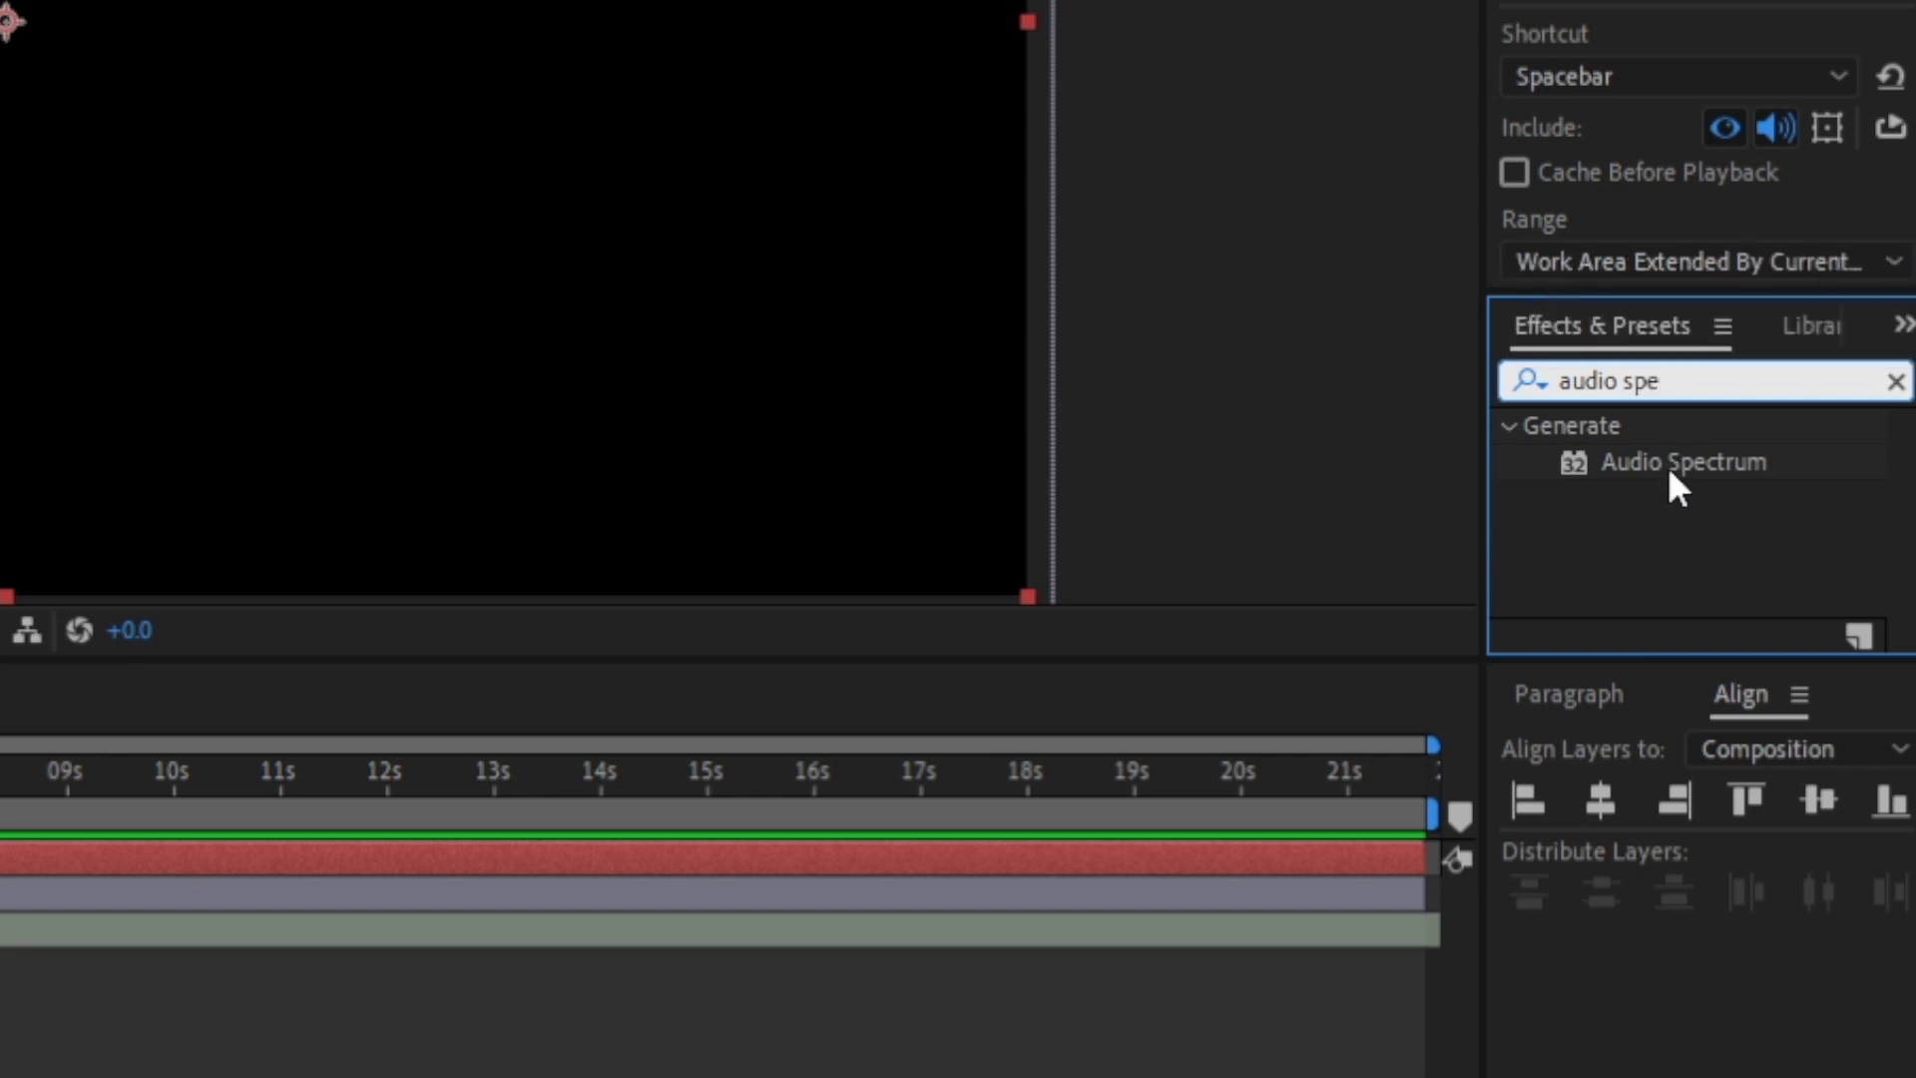
drag(1680, 464, 191, 789)
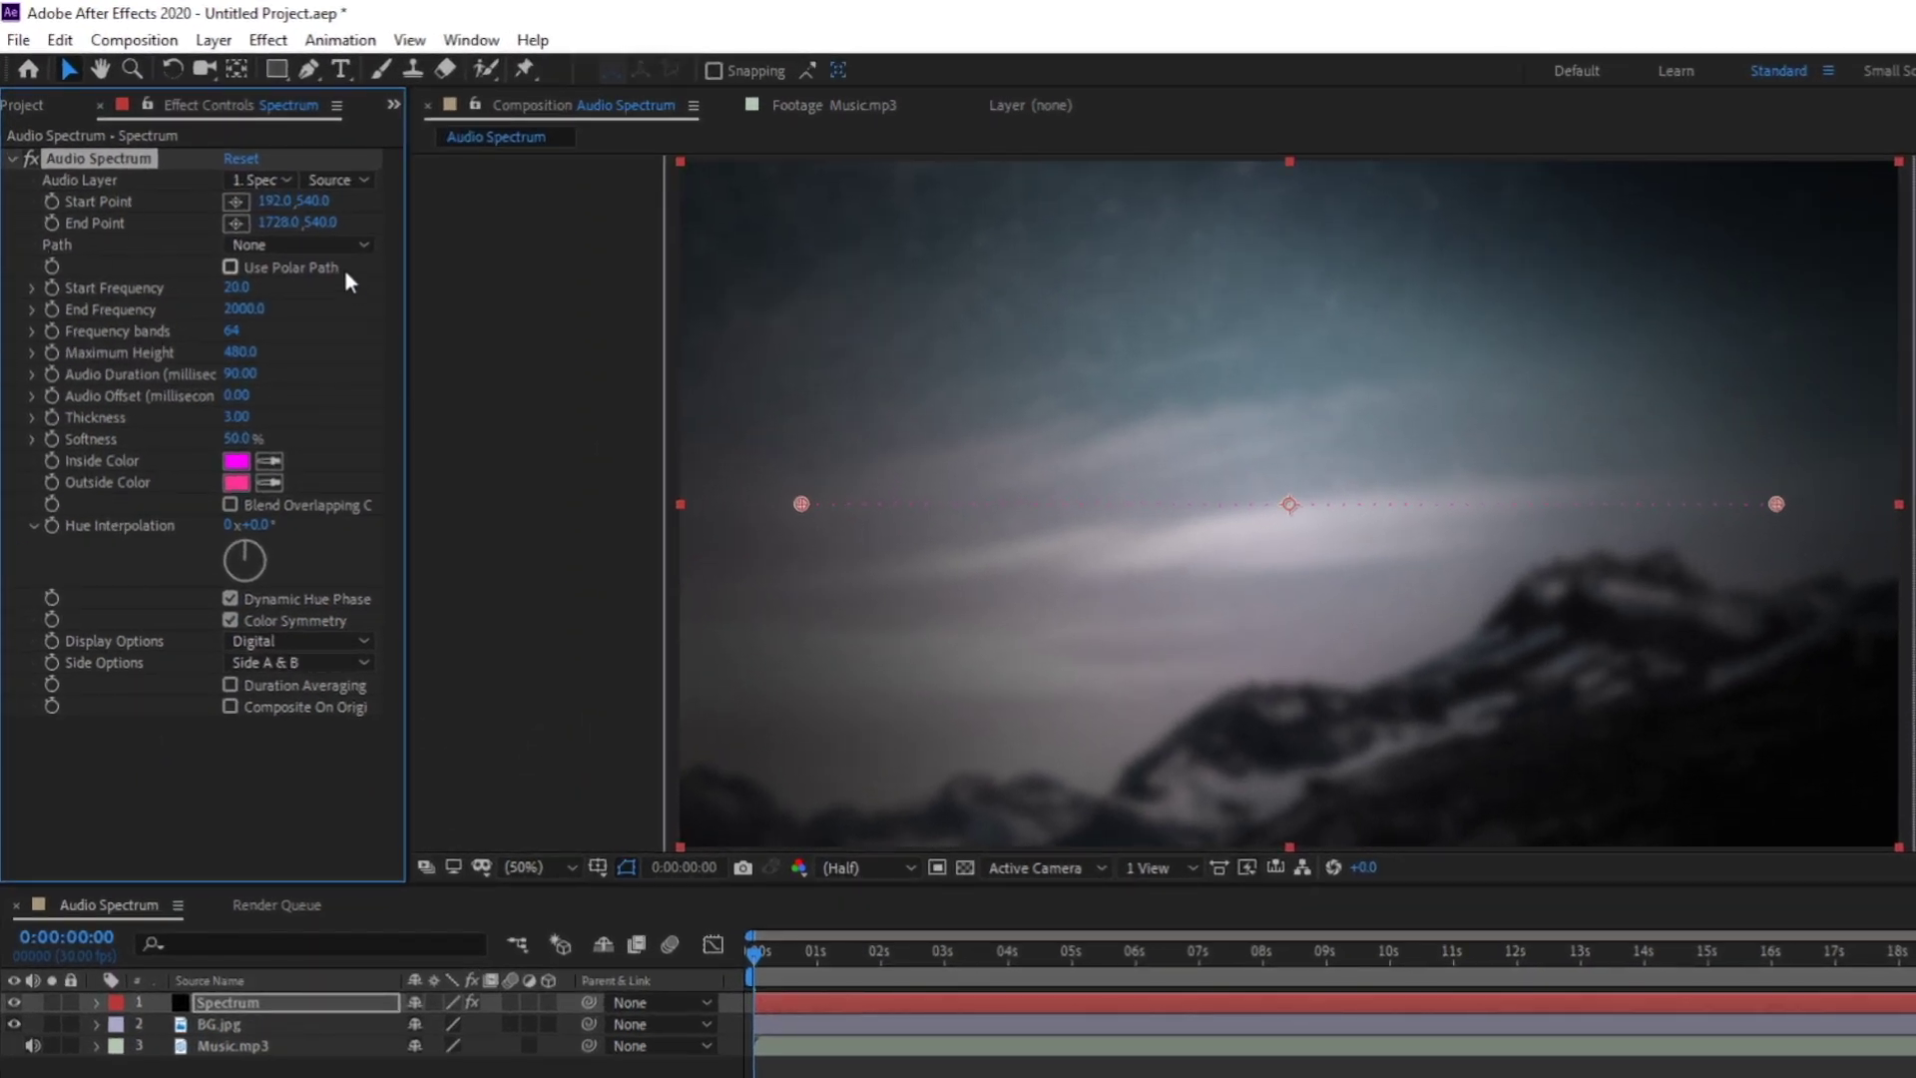
Set the Audio Spectrum's Audio Layer to Music.mp3 and scrub to about 3 seconds to see the bars.
click(751, 956)
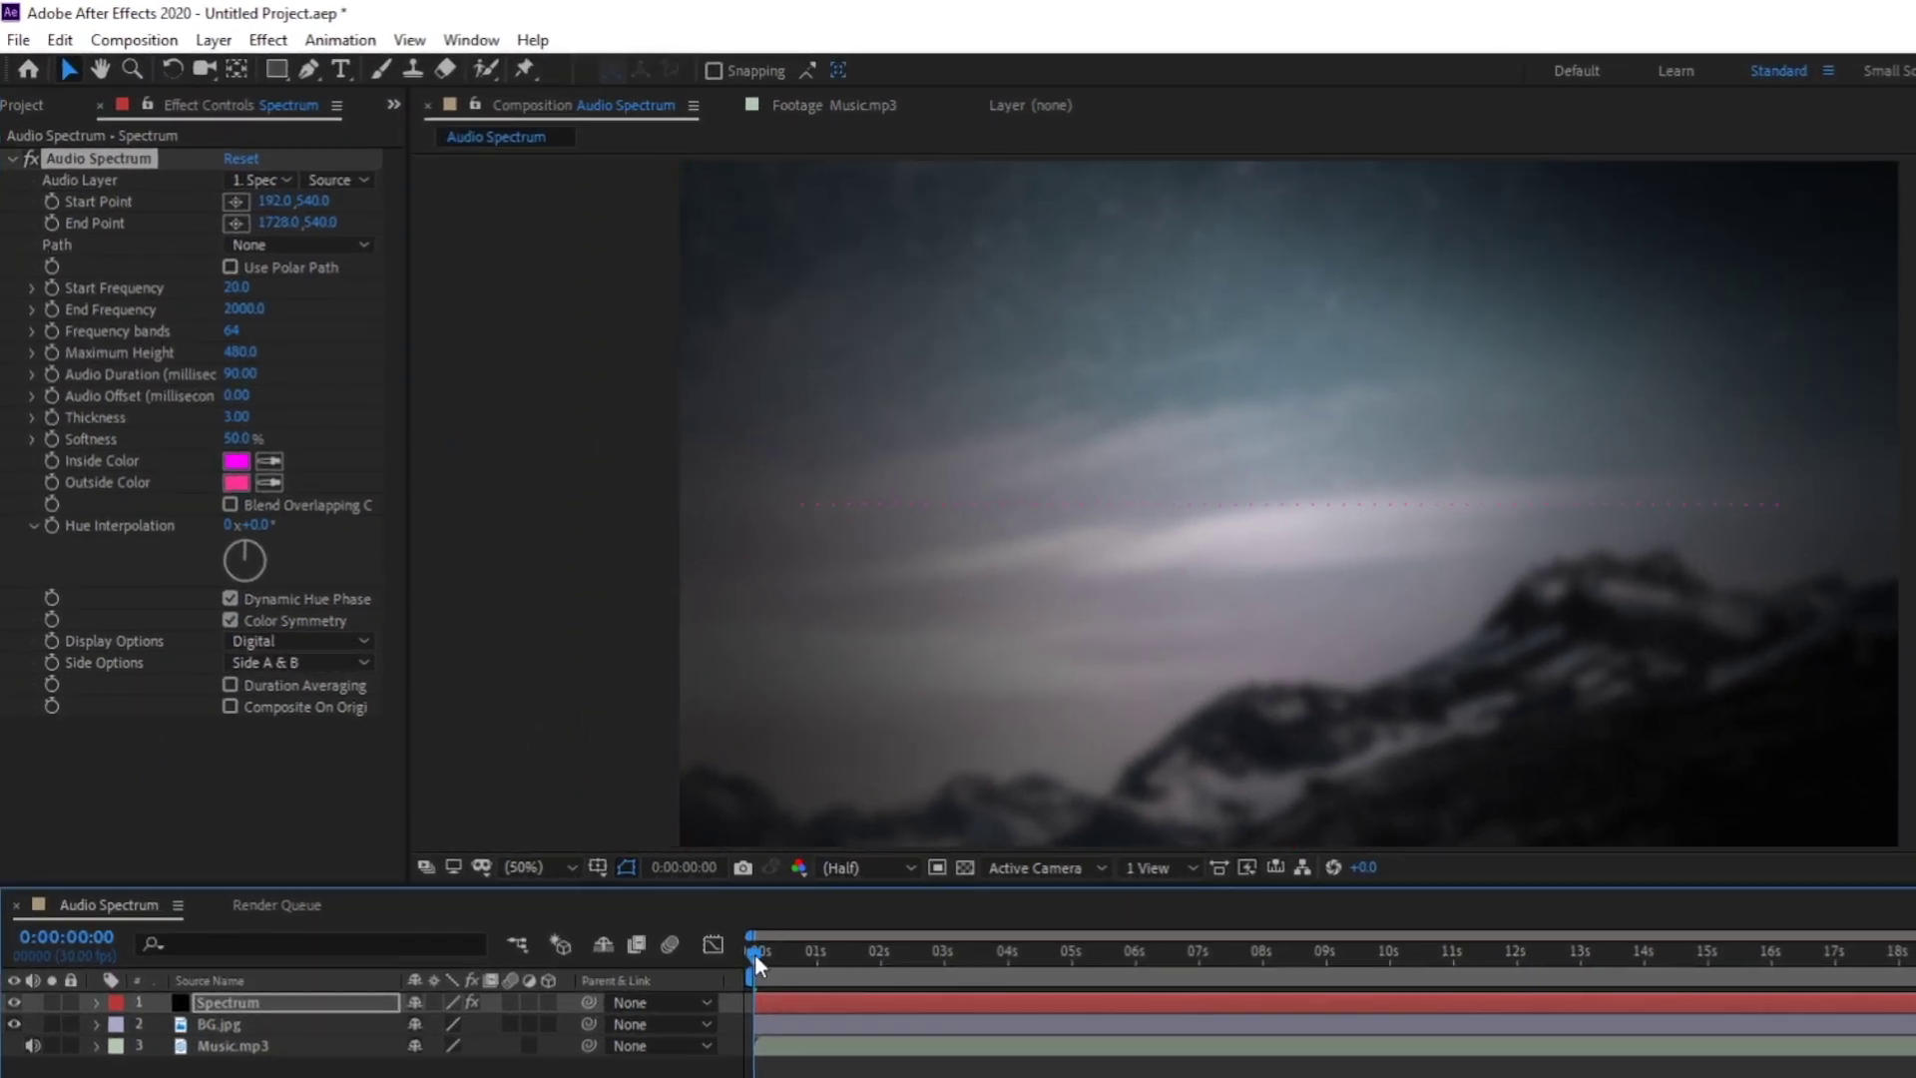
key(space)
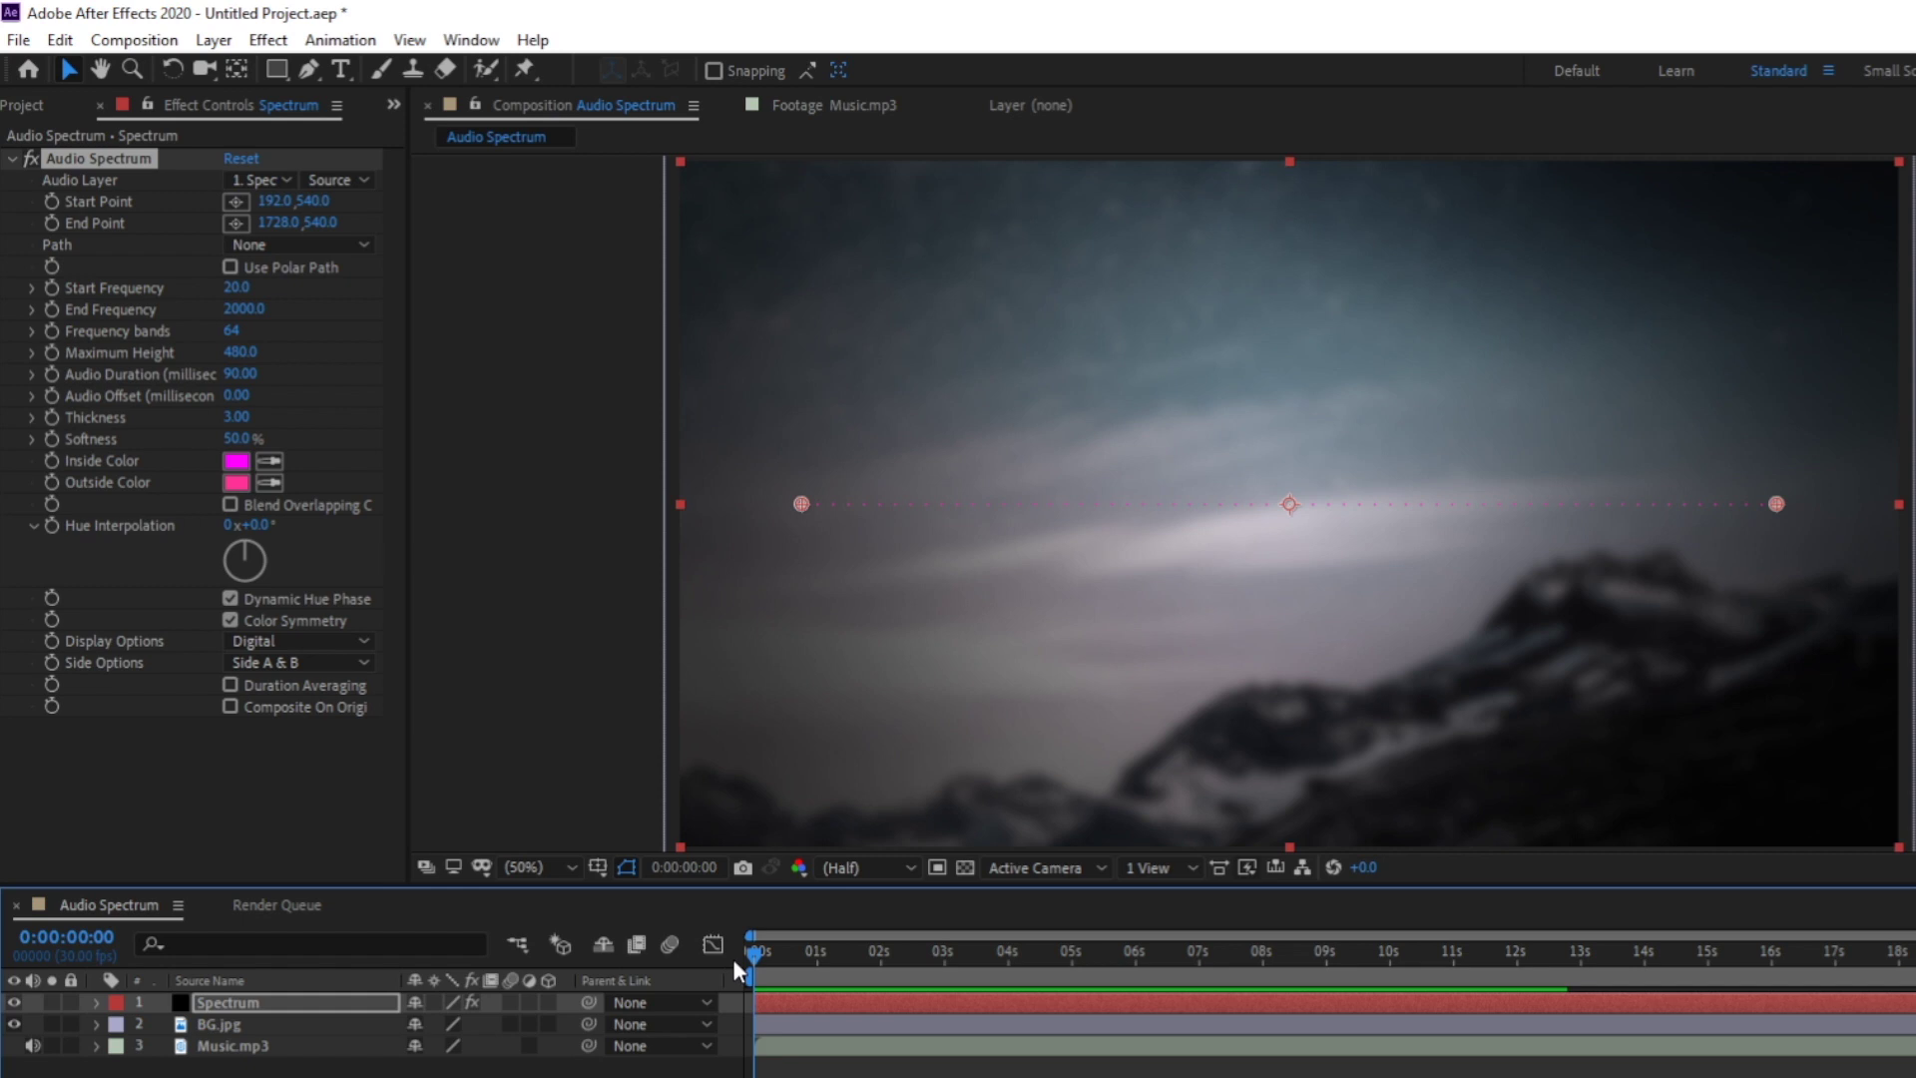
click(286, 181)
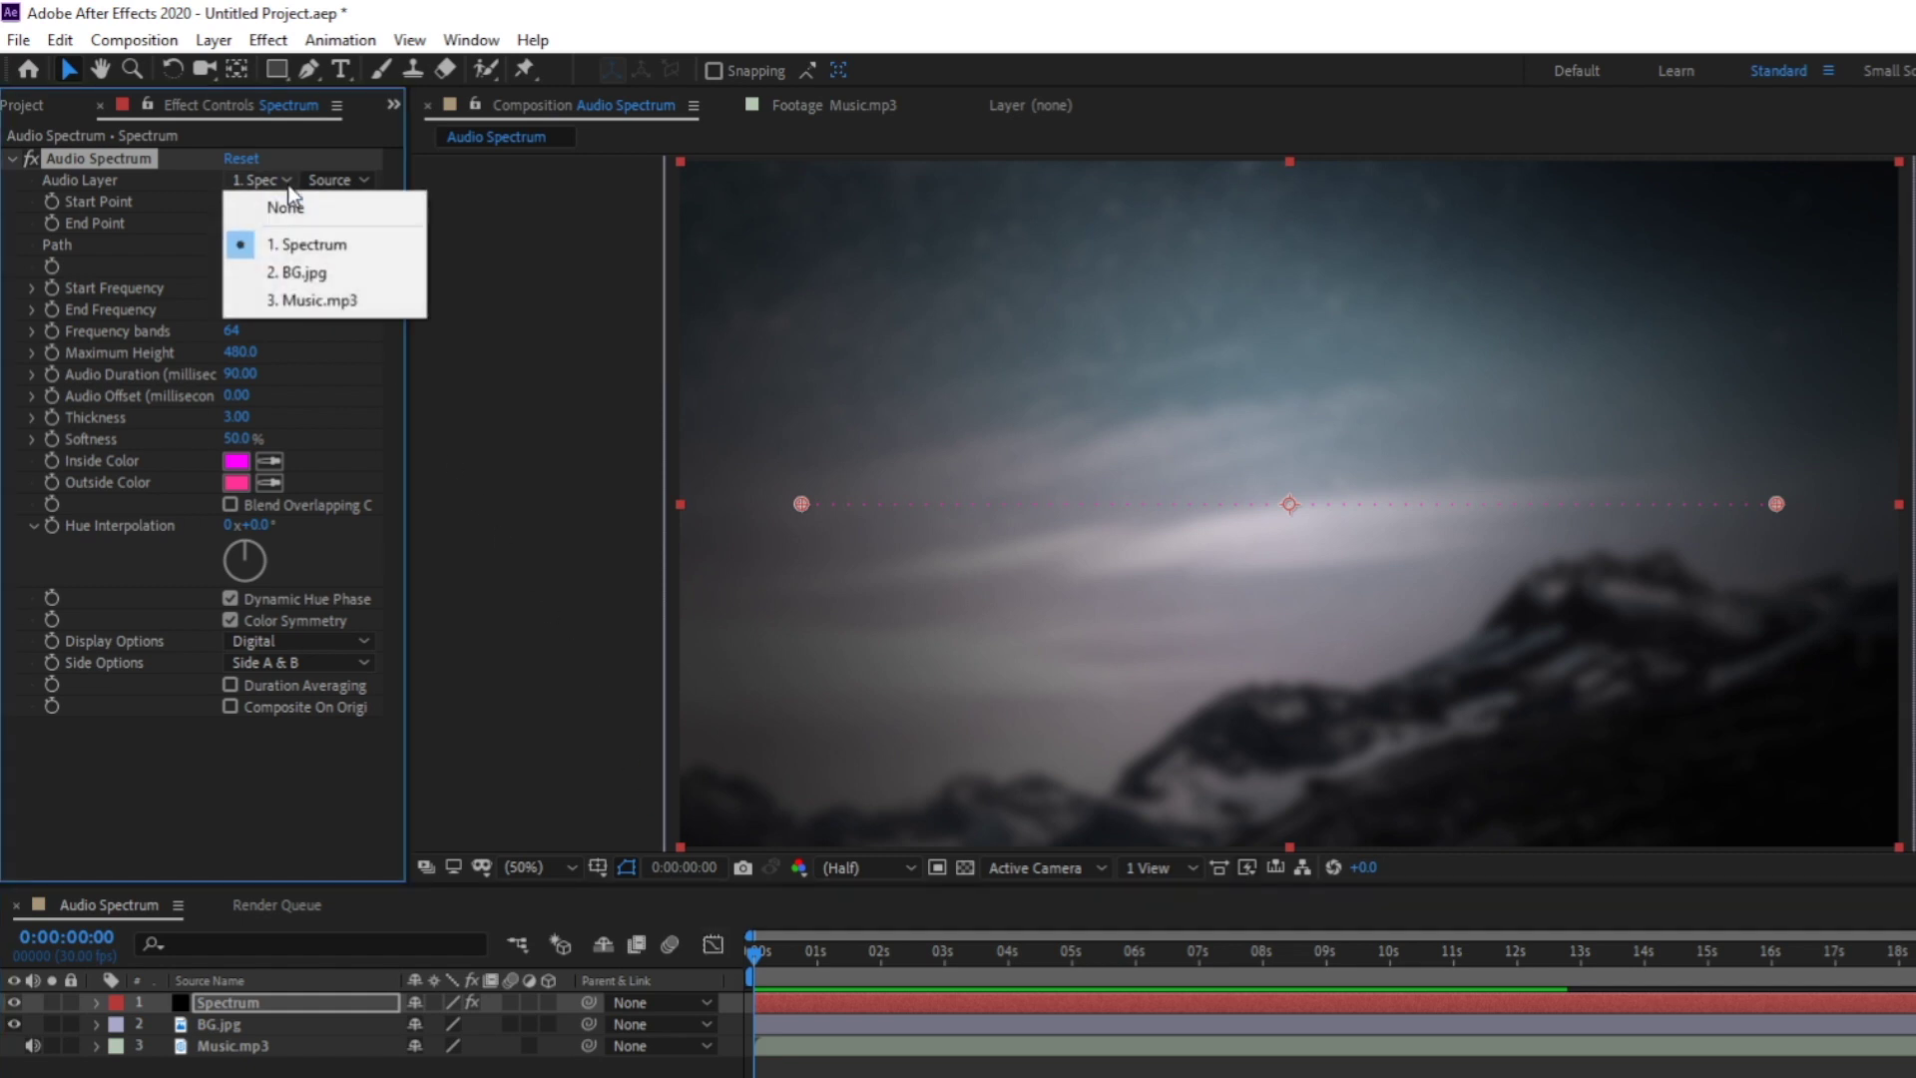
click(352, 297)
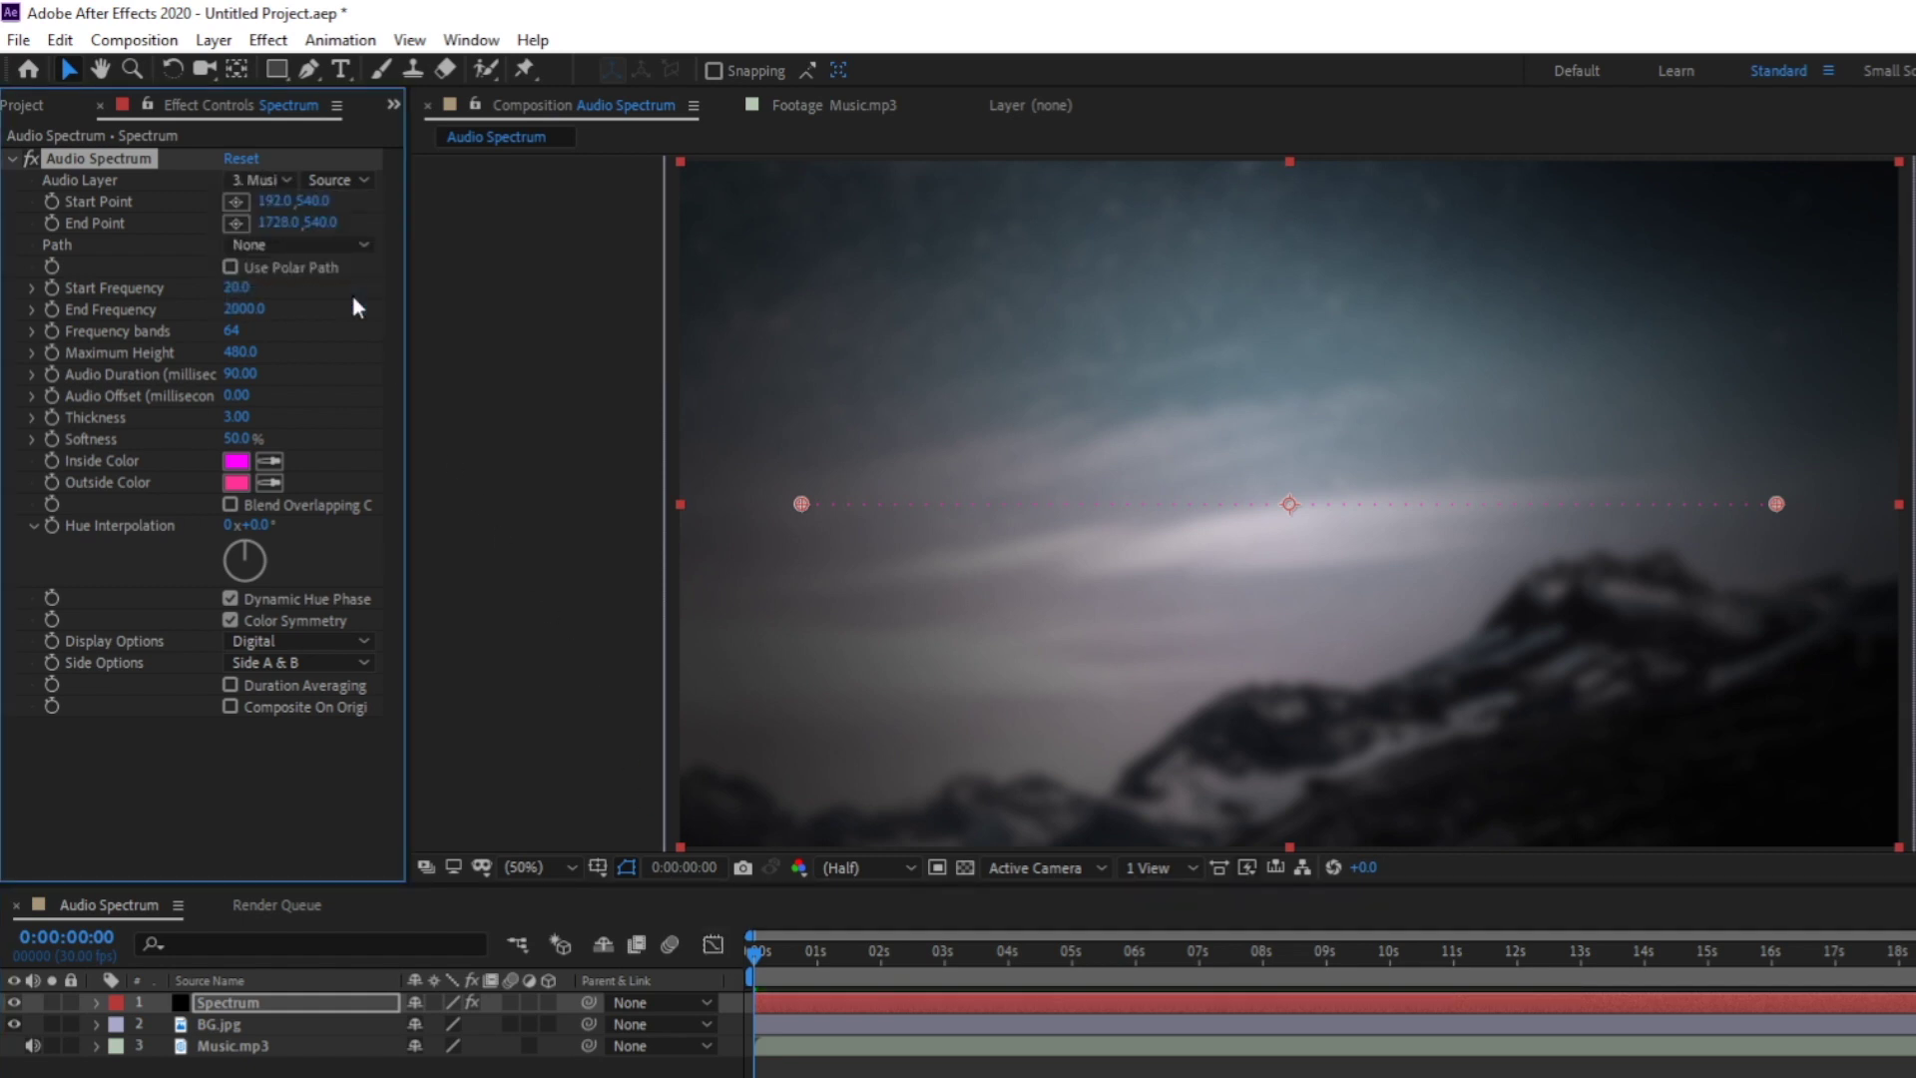
drag(752, 955, 974, 997)
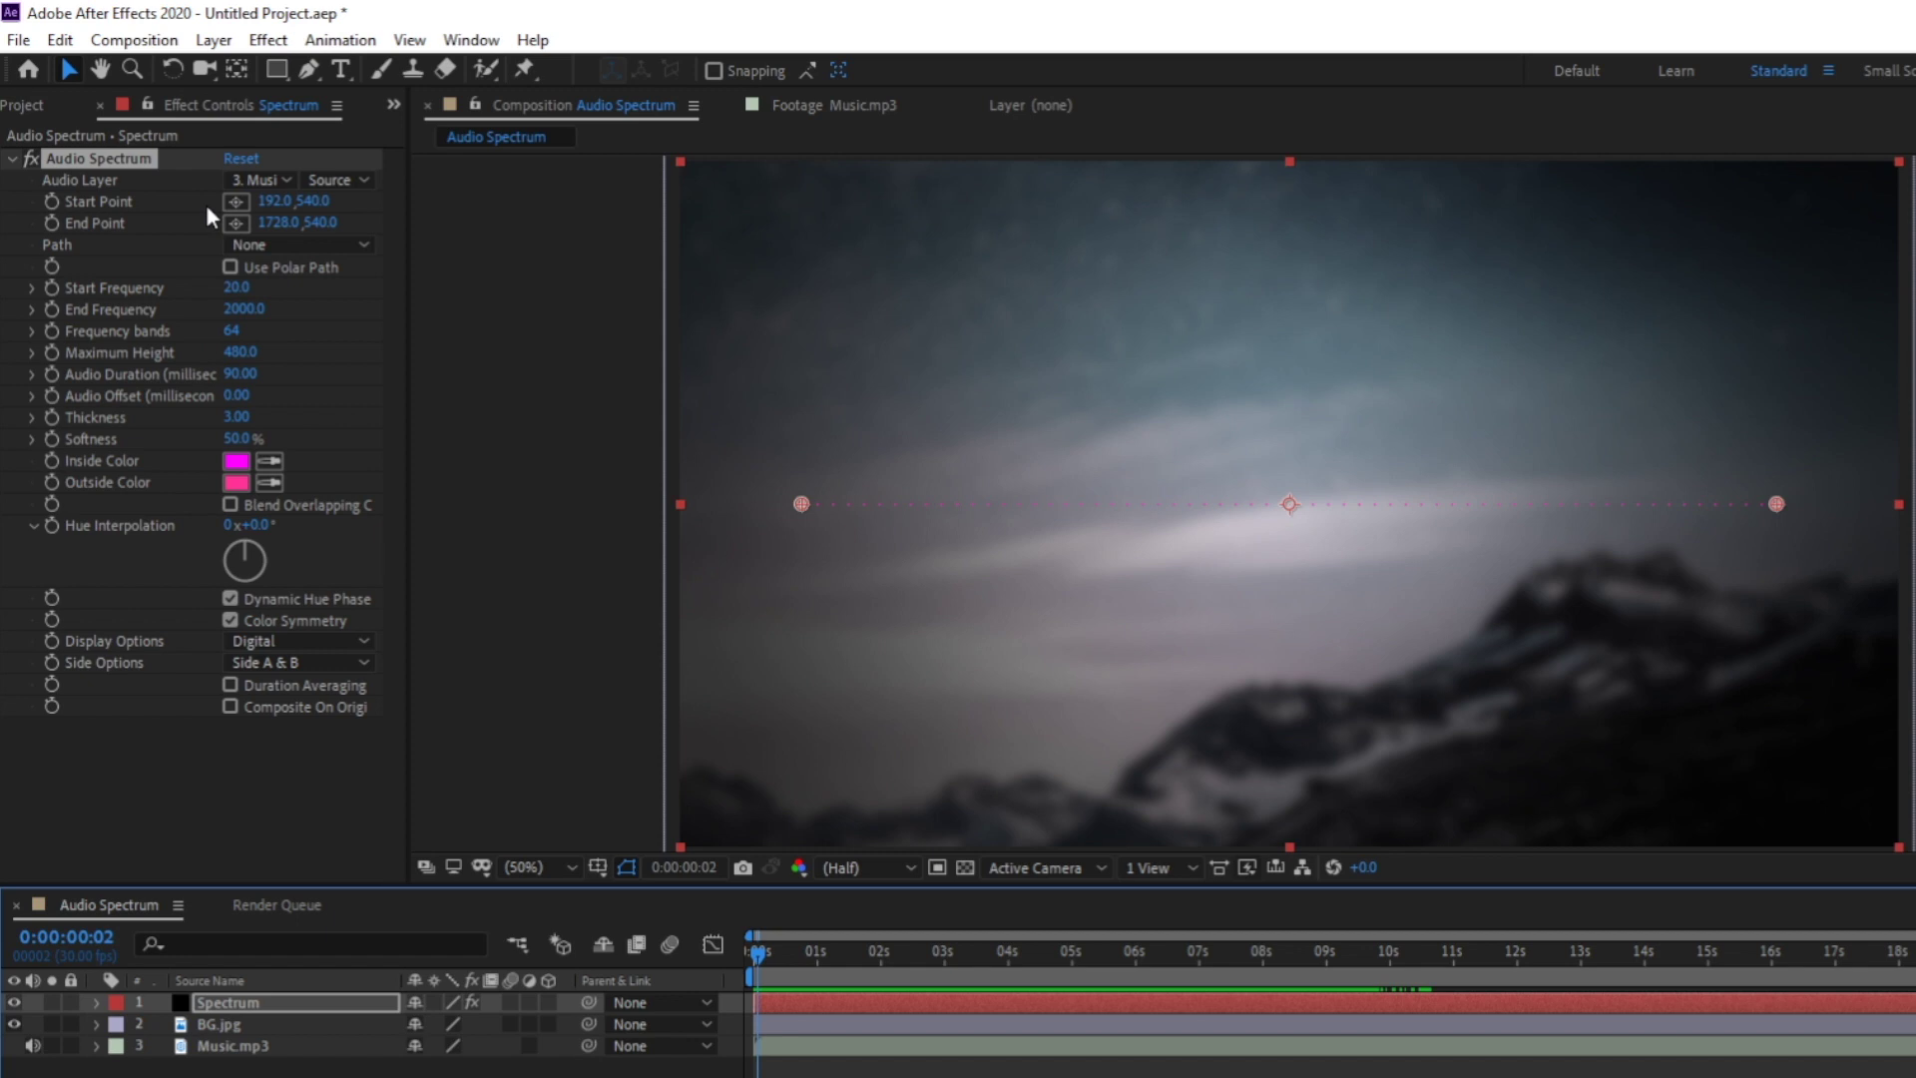
Try stretching the spectrum's start and end points outward, then undo it.
drag(284, 200, 85, 259)
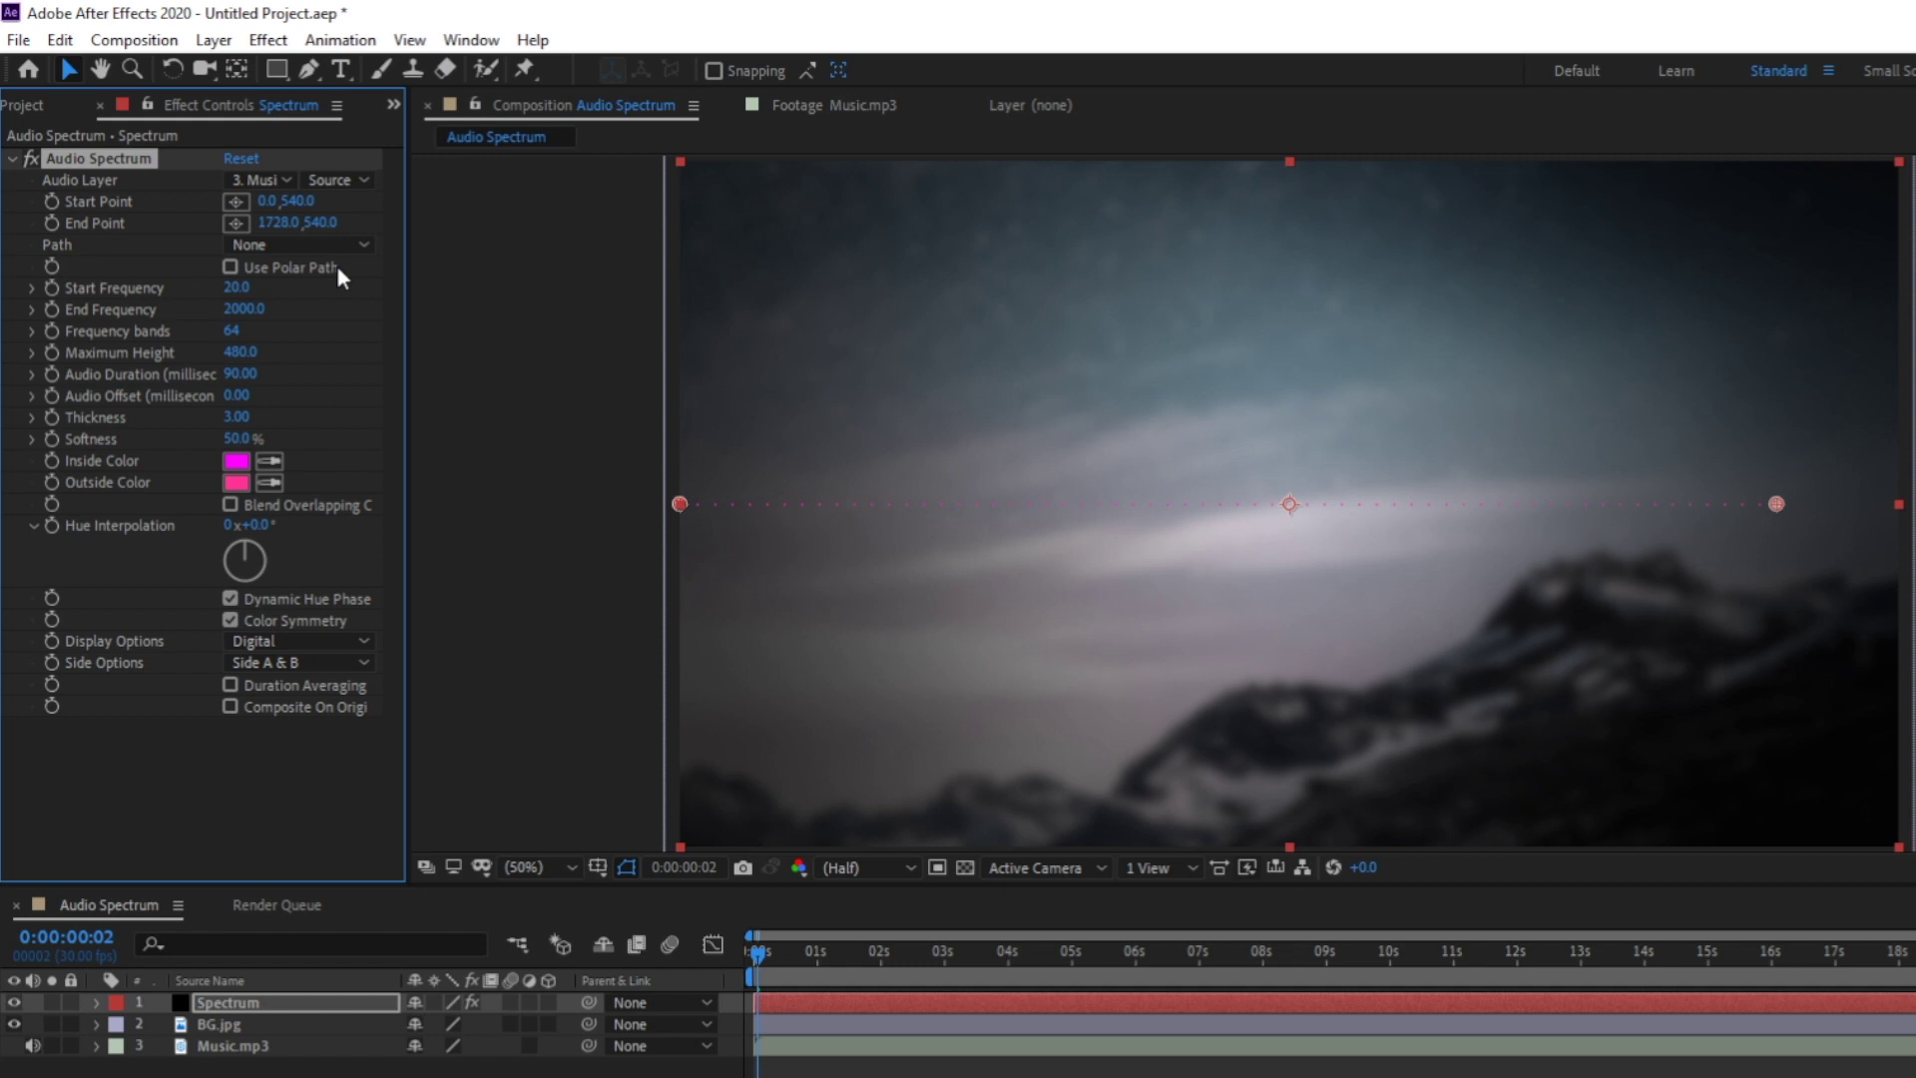
drag(285, 222, 536, 202)
key(ctrl+z)
key(ctrl+z)
key(ctrl+z)
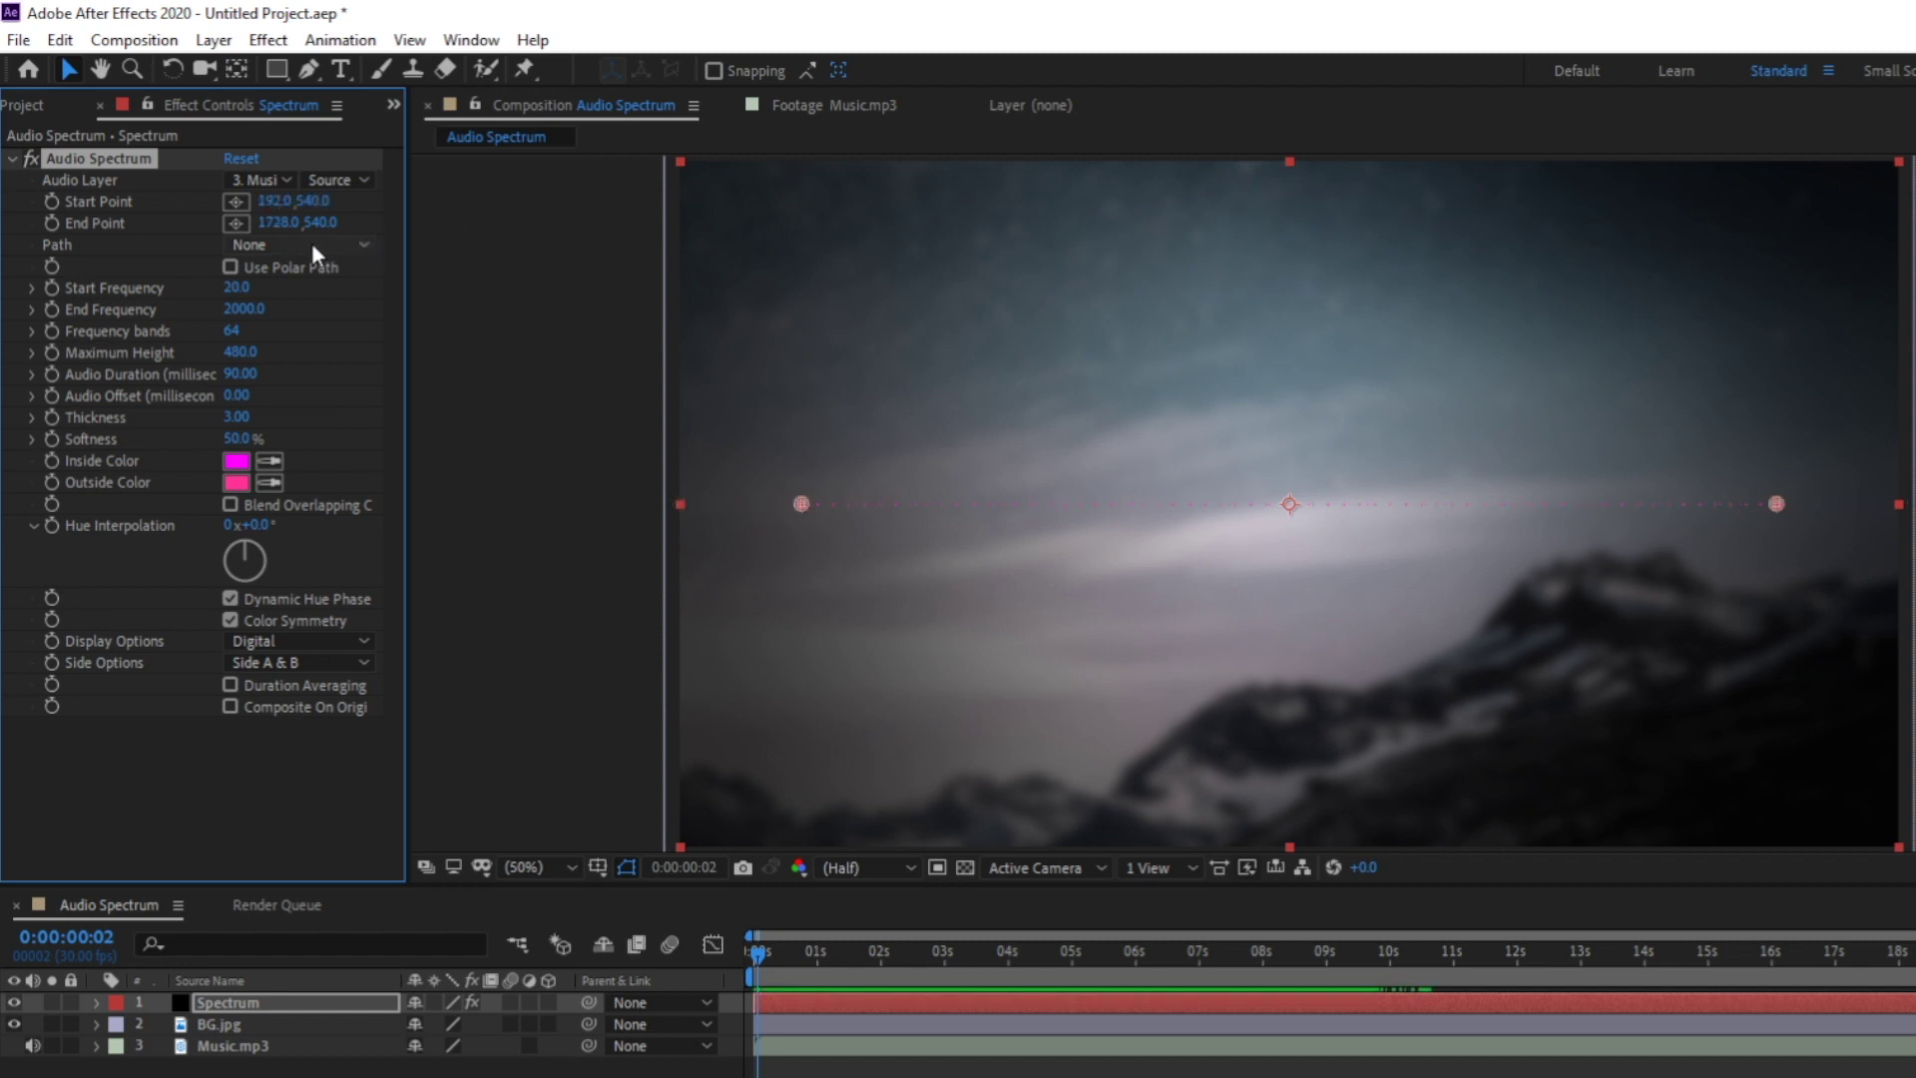
Draw a curved Pen mask across the frame and set the spectrum's Path to Mask 1.
click(309, 65)
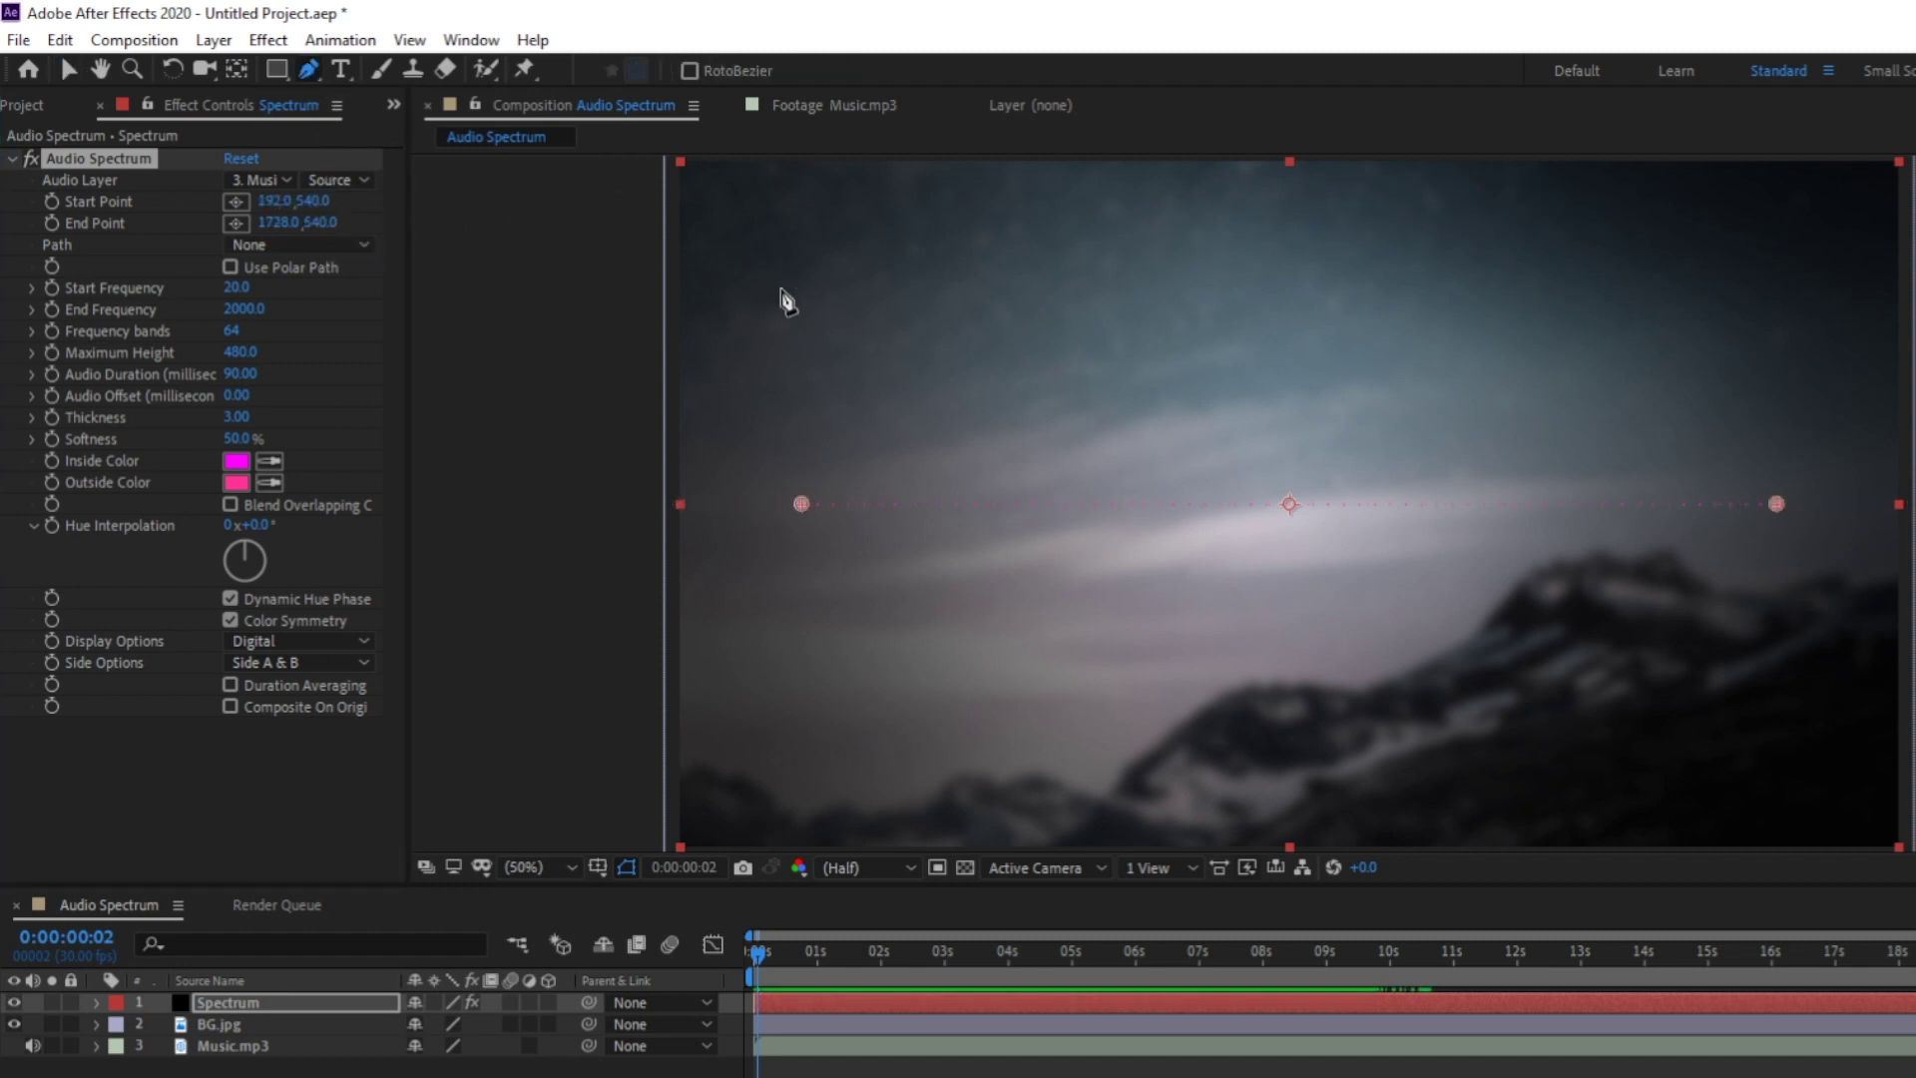
click(878, 342)
drag(1153, 227, 1339, 251)
drag(1489, 390, 1513, 403)
drag(1725, 301, 1830, 196)
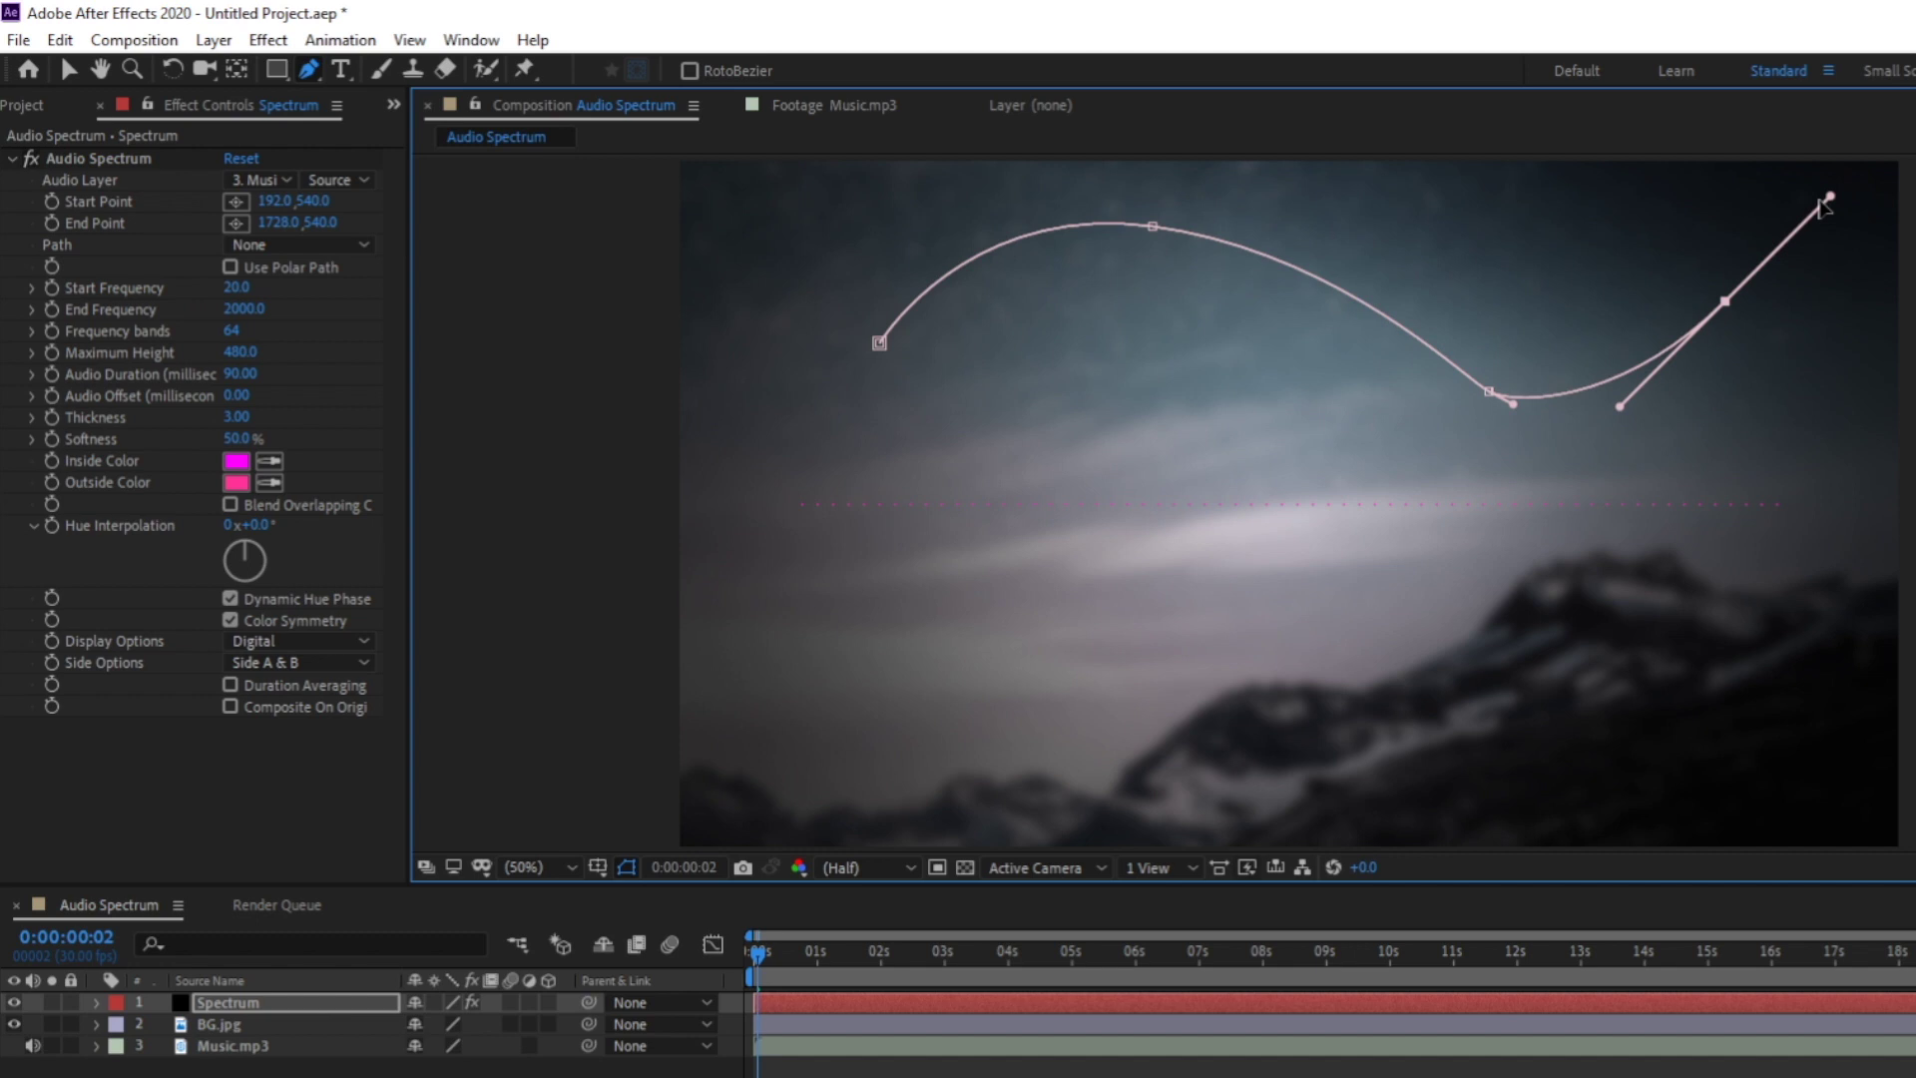
click(307, 243)
click(309, 308)
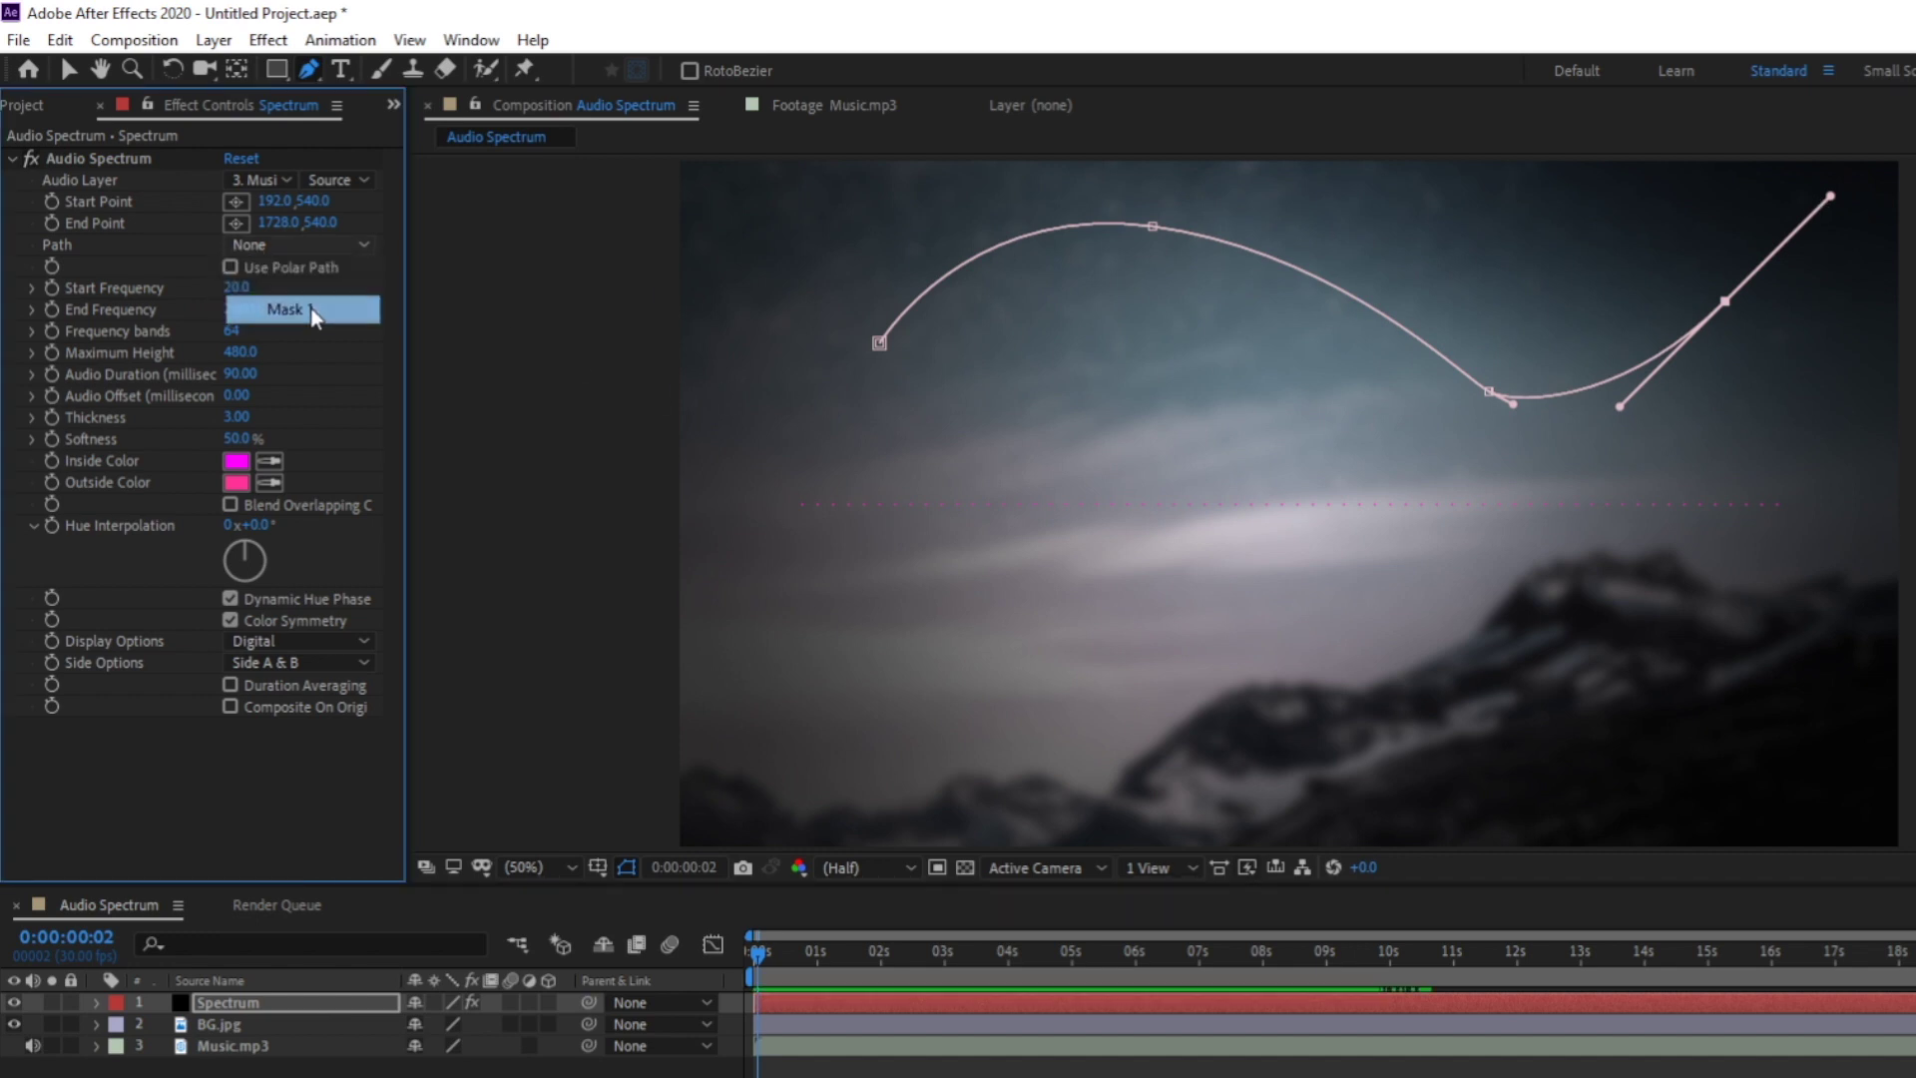
Scrub to preview the curved spectrum, undo the mask path, and park at 0:00:08:09.
key(v)
click(796, 923)
drag(795, 955, 1381, 970)
key(ctrl+z)
click(1283, 980)
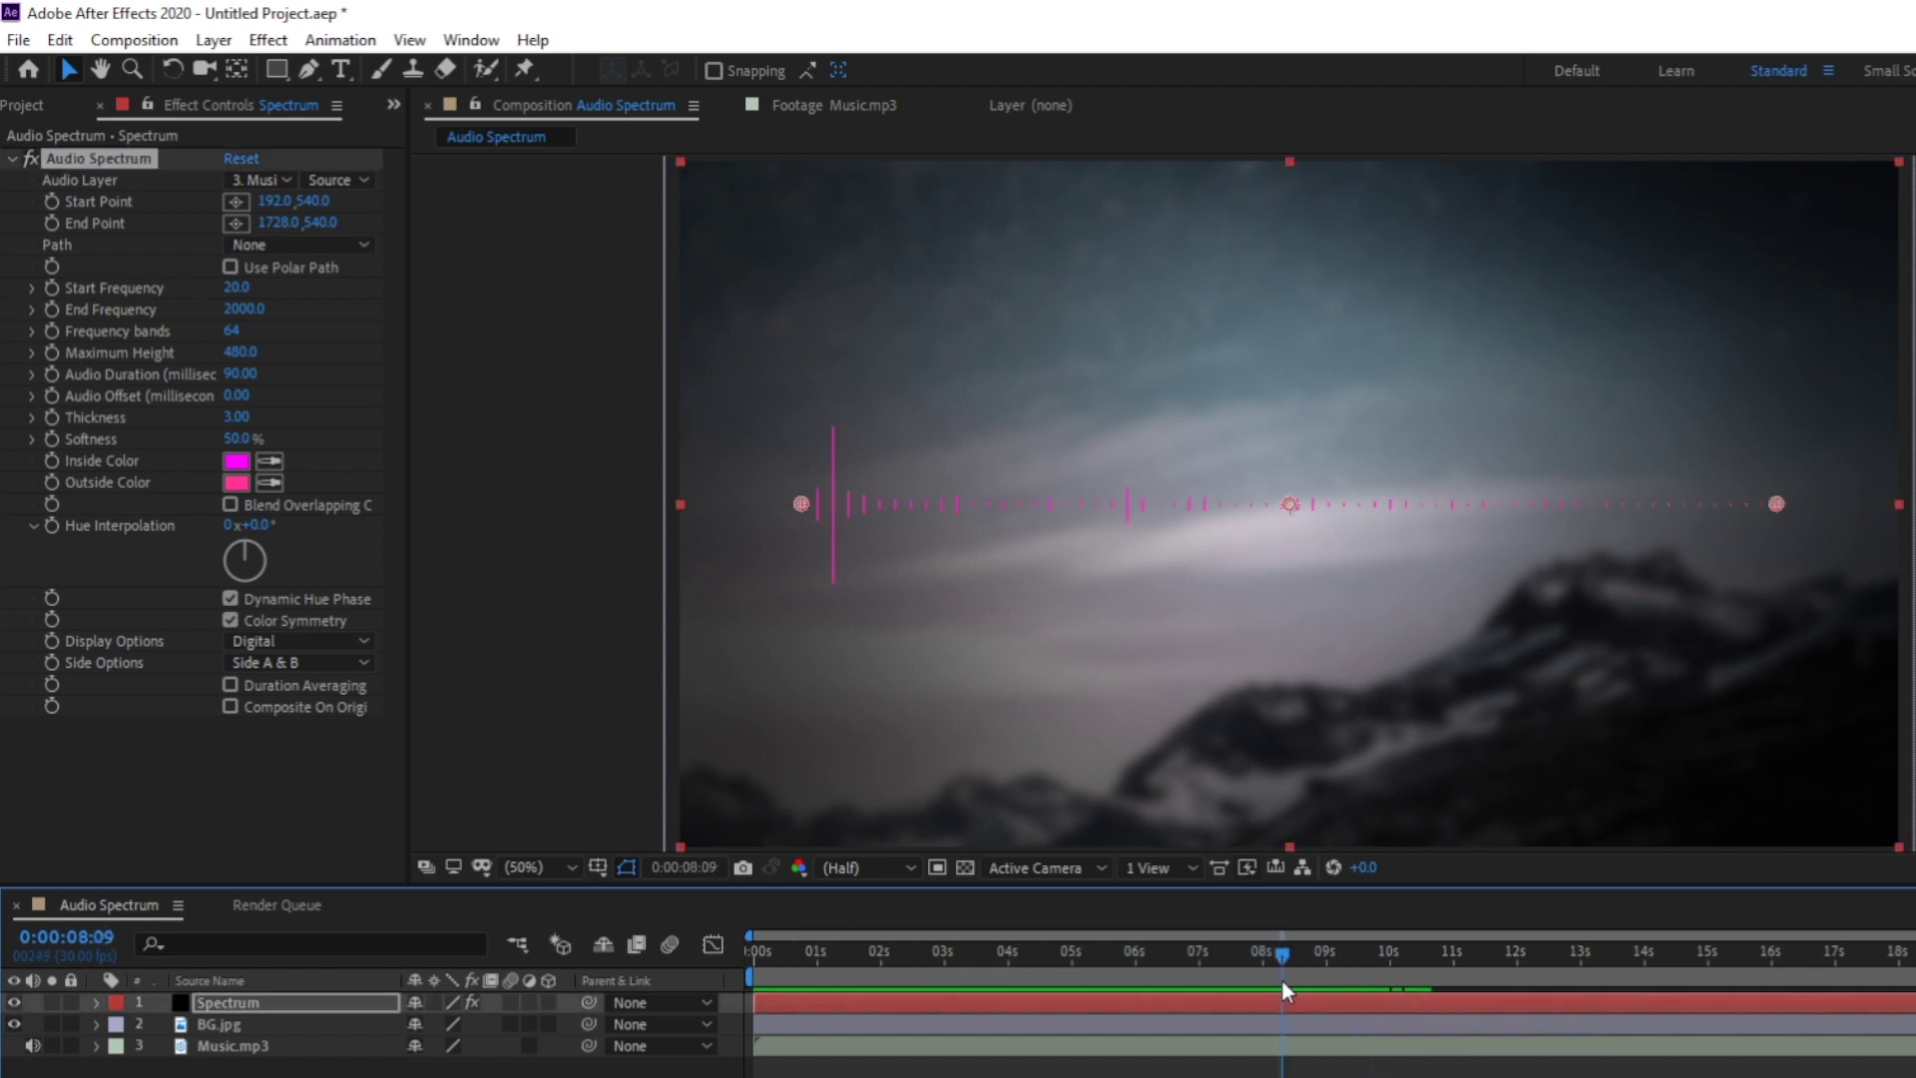
Set Start Frequency 15, End Frequency 400 and 2000 frequency bands.
click(237, 288)
text(1)
key(Return)
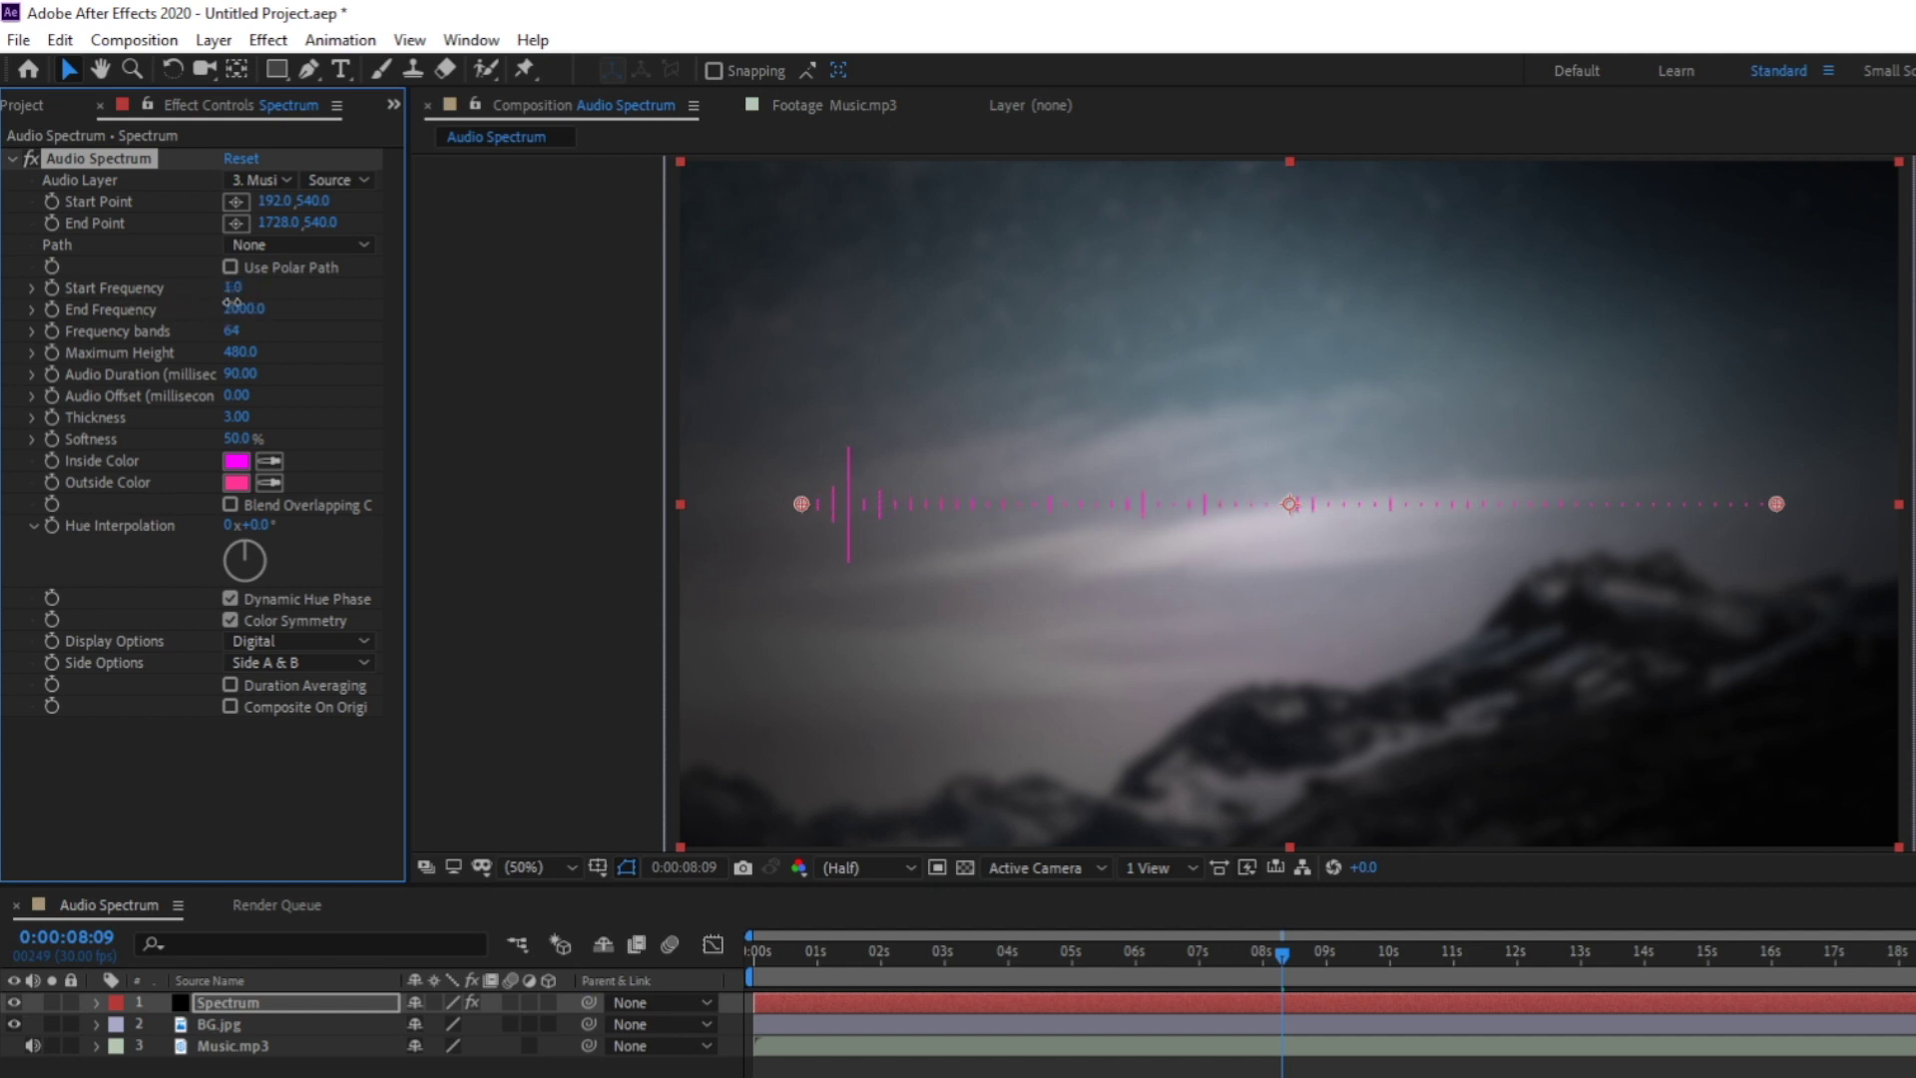
mouse_move(238, 312)
mouse_down()
mouse_move(214, 313)
mouse_move(274, 317)
mouse_up()
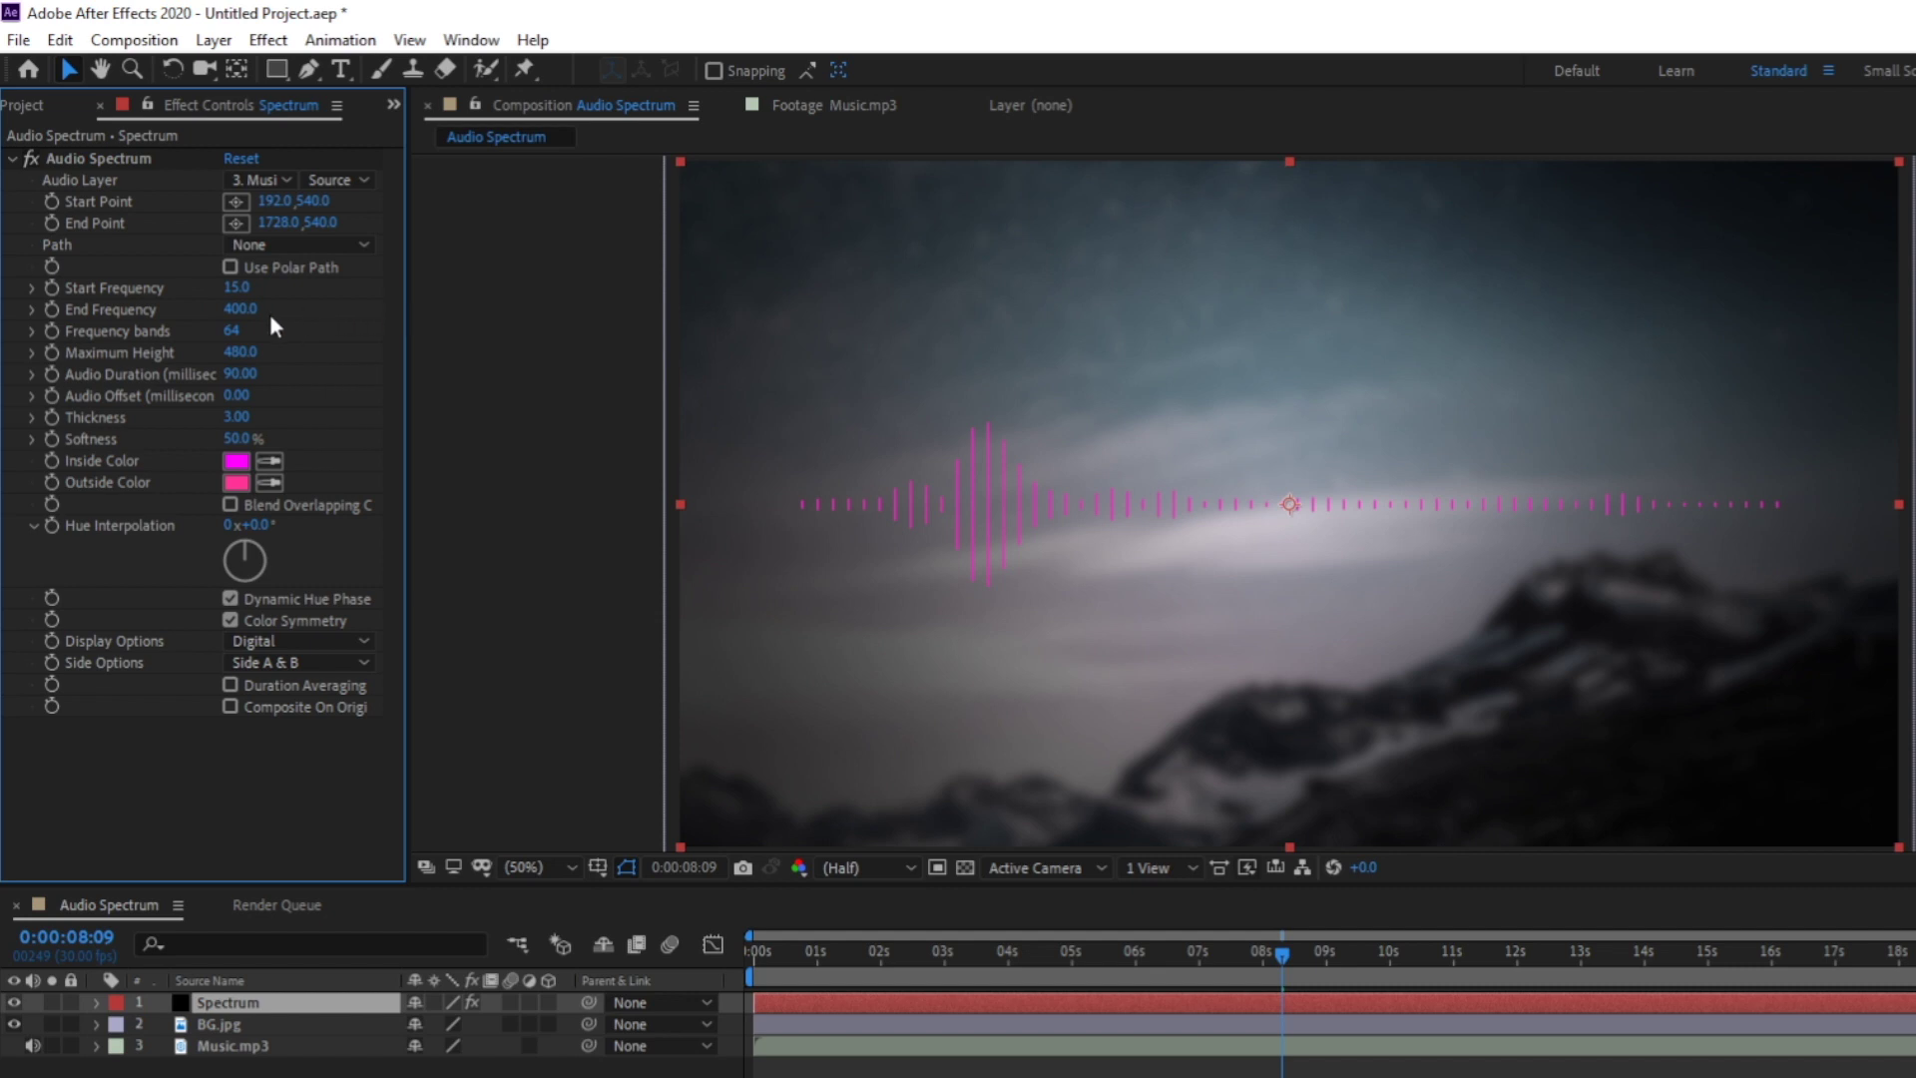
drag(233, 331, 214, 371)
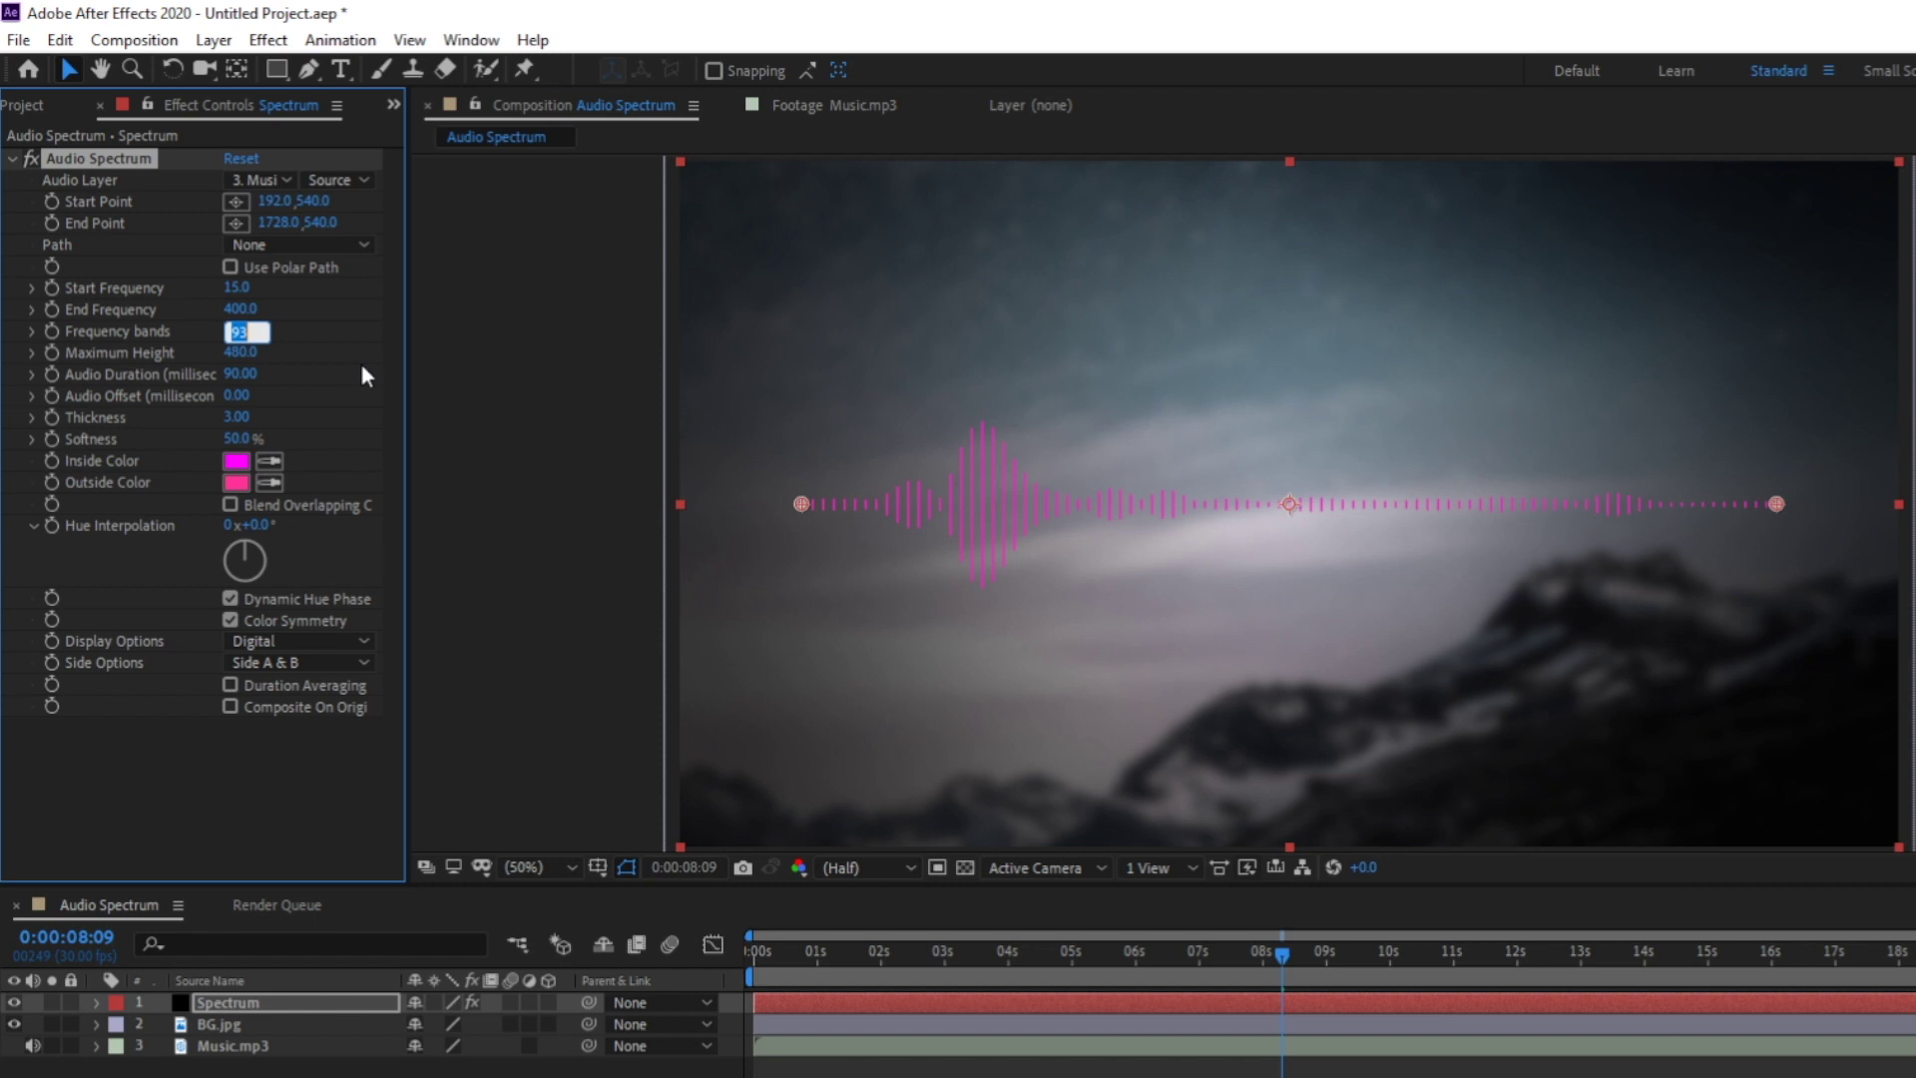
text(2000)
key(Return)
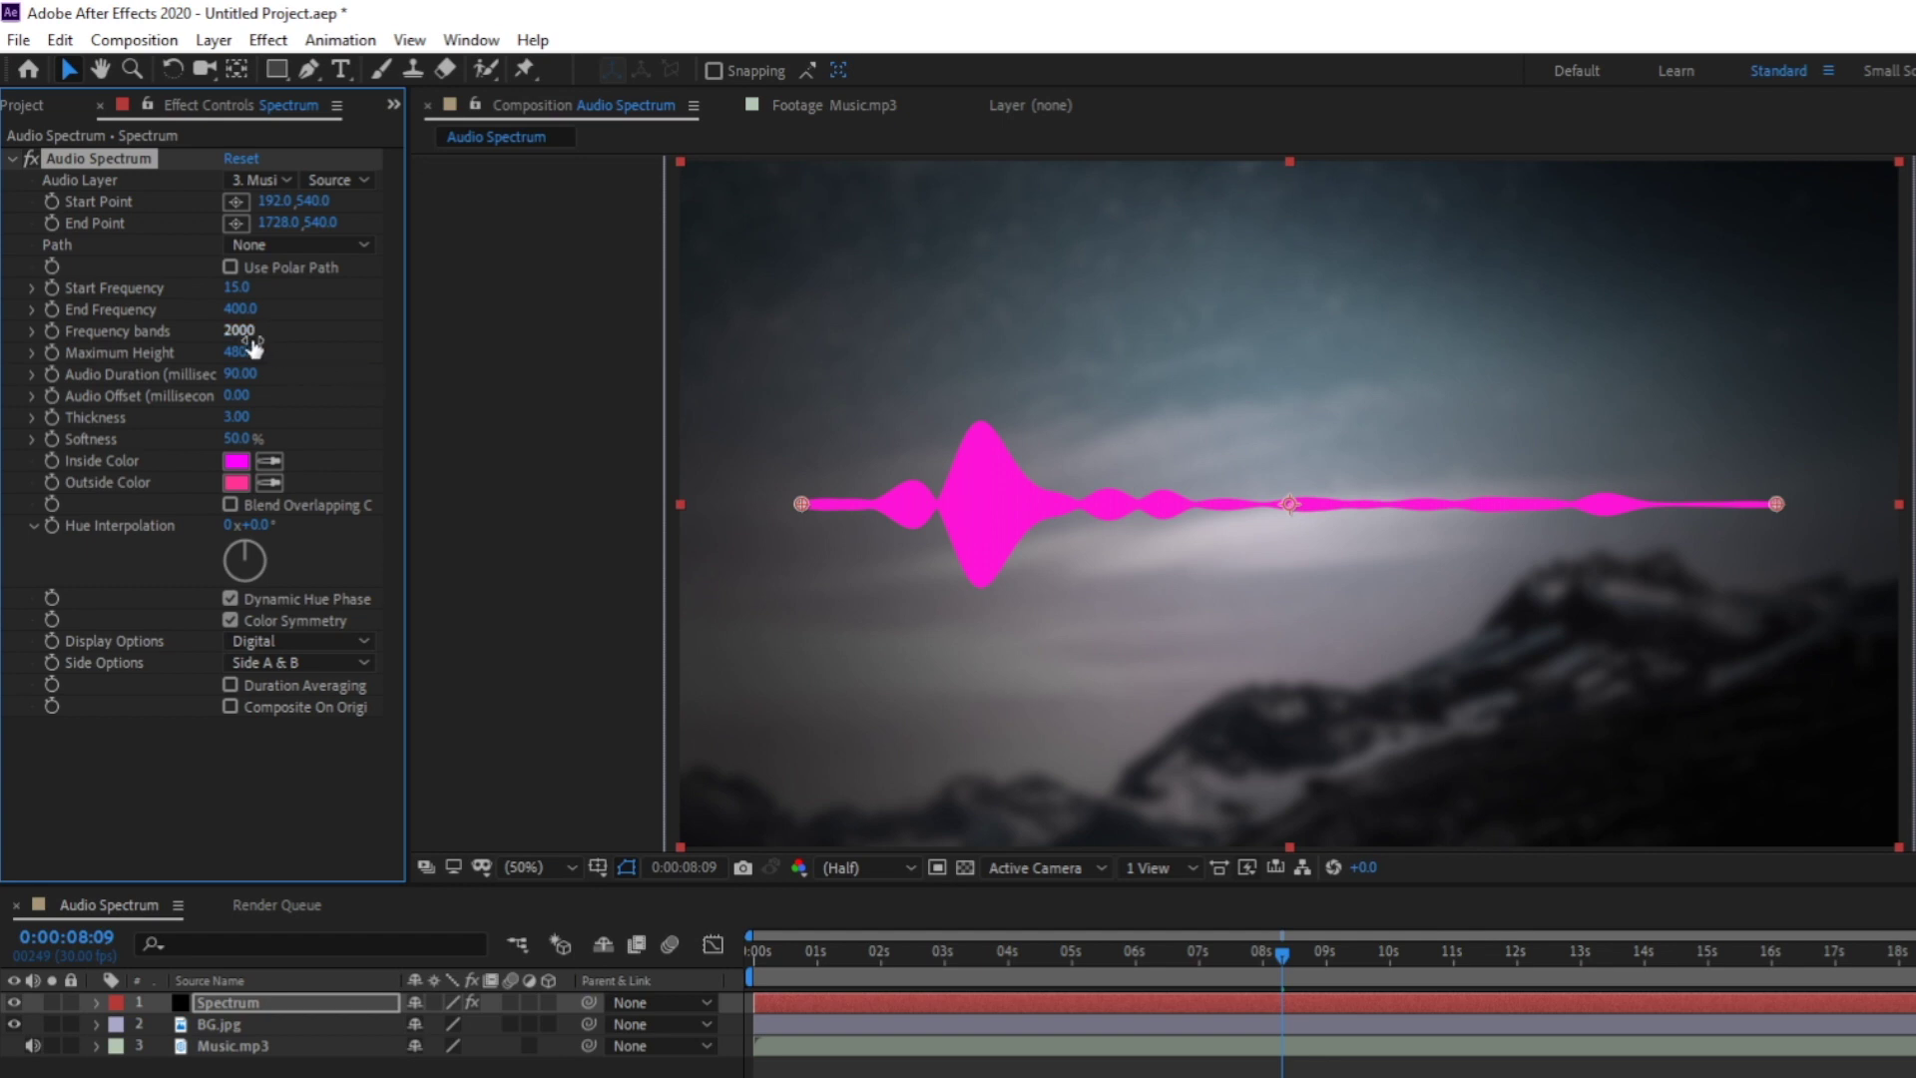
Set Maximum Height to 1000 and Audio Duration to 180, then preview near 8 seconds.
drag(241, 352, 349, 323)
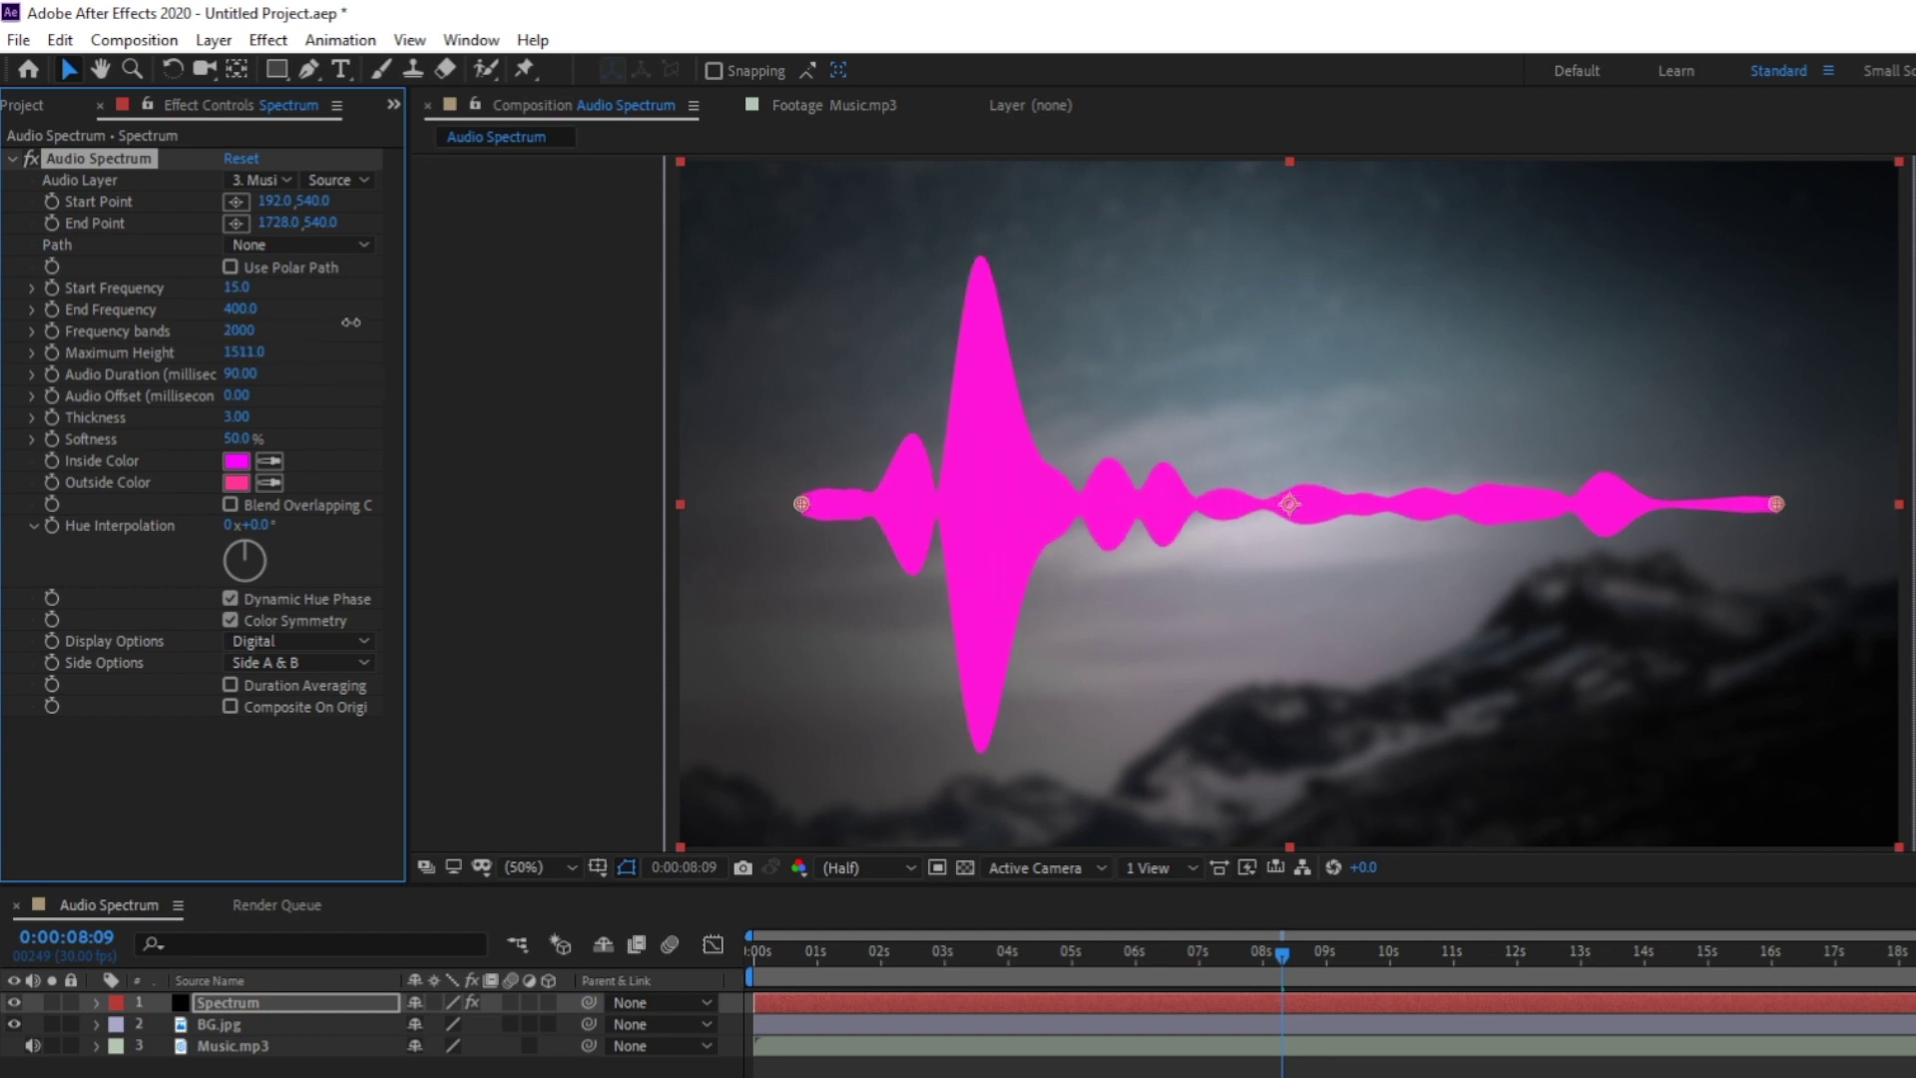
click(256, 346)
text(1000)
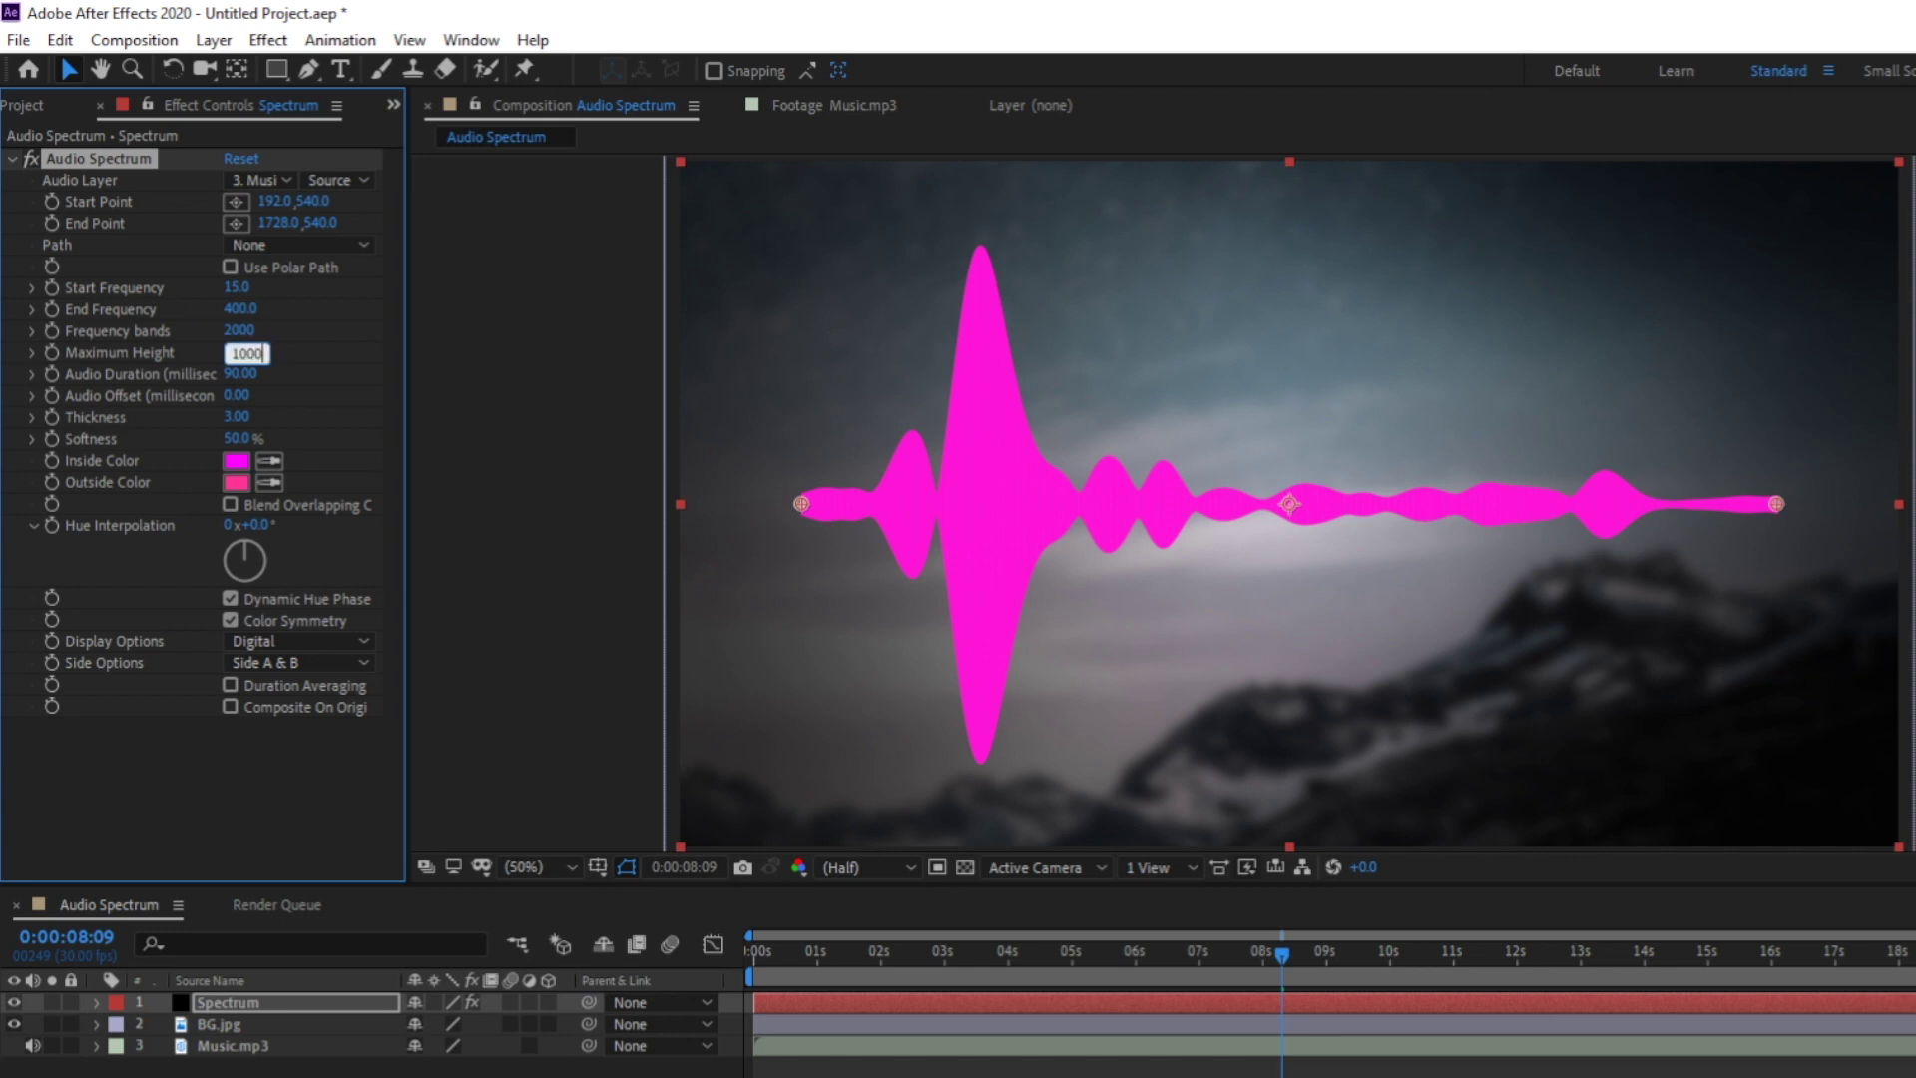
key(Return)
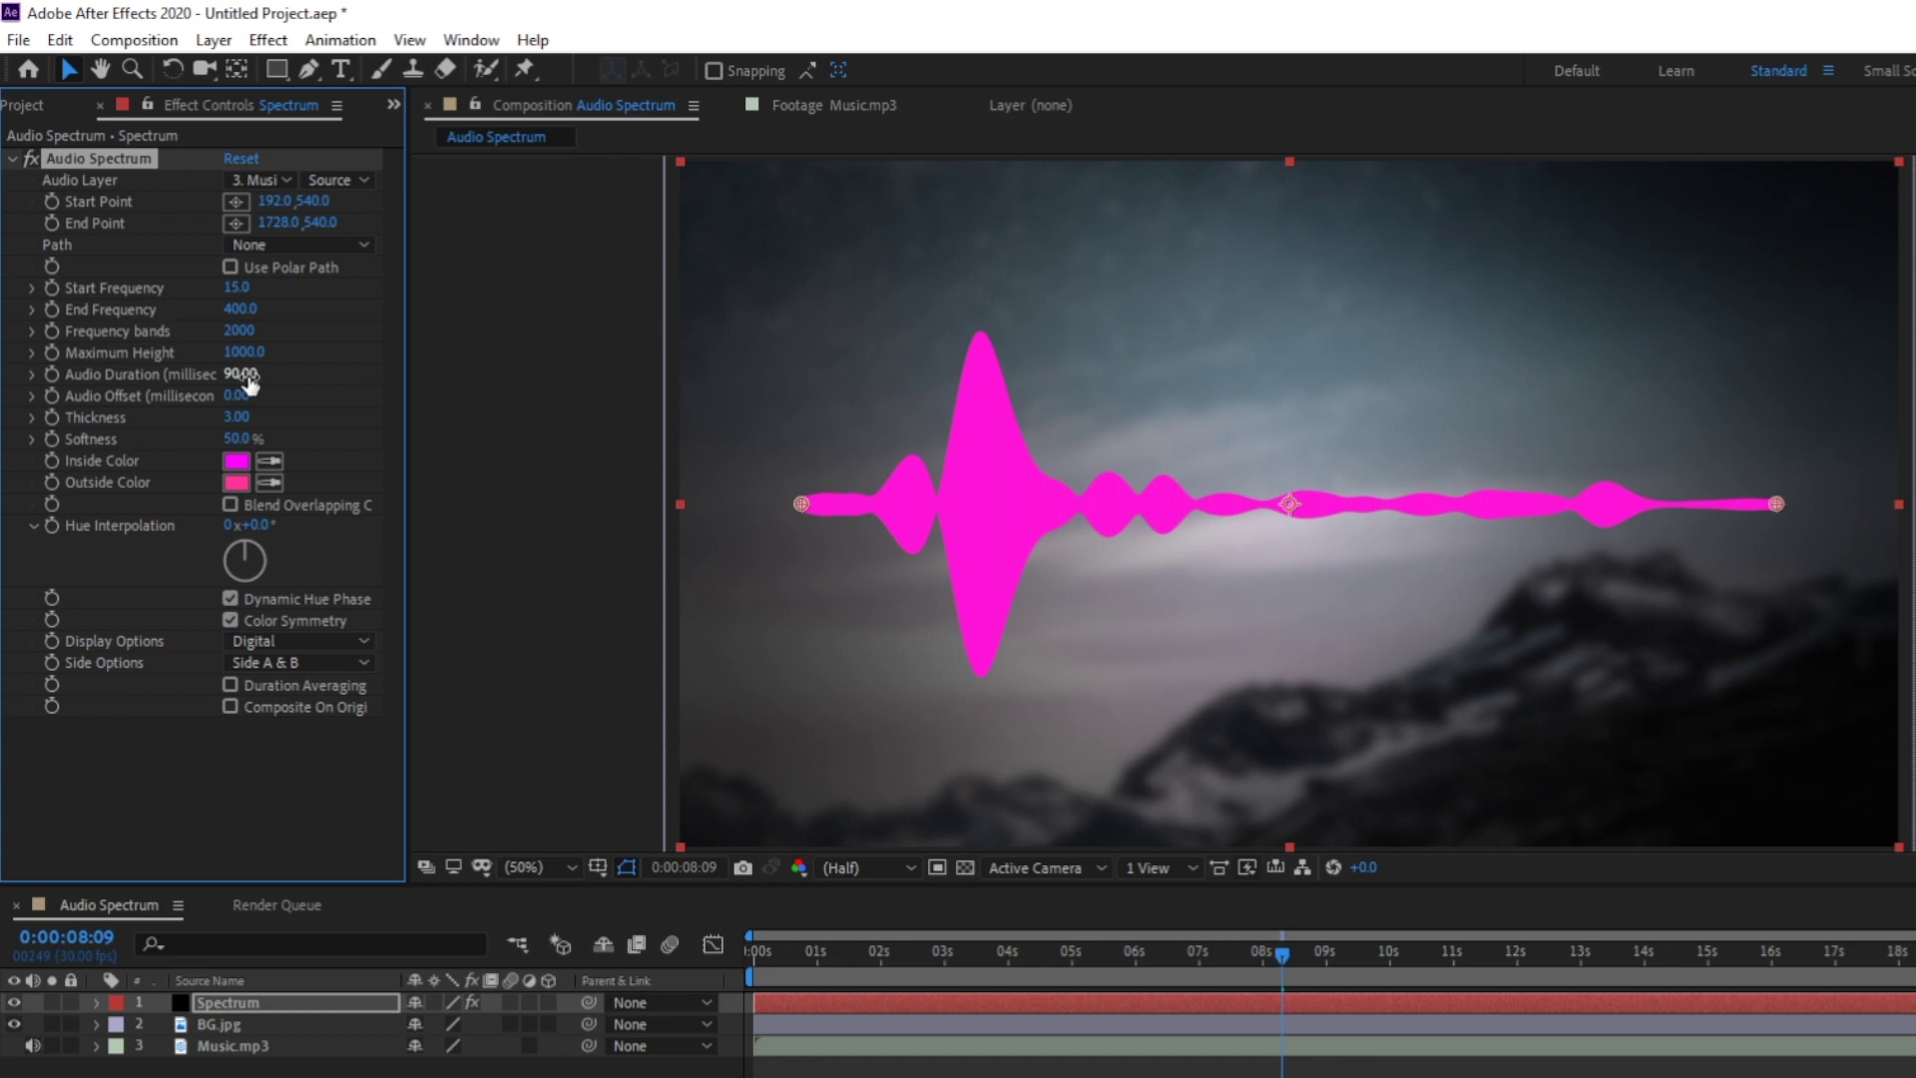
mouse_move(242, 373)
mouse_down()
mouse_move(285, 375)
mouse_move(262, 390)
mouse_up()
click(1273, 954)
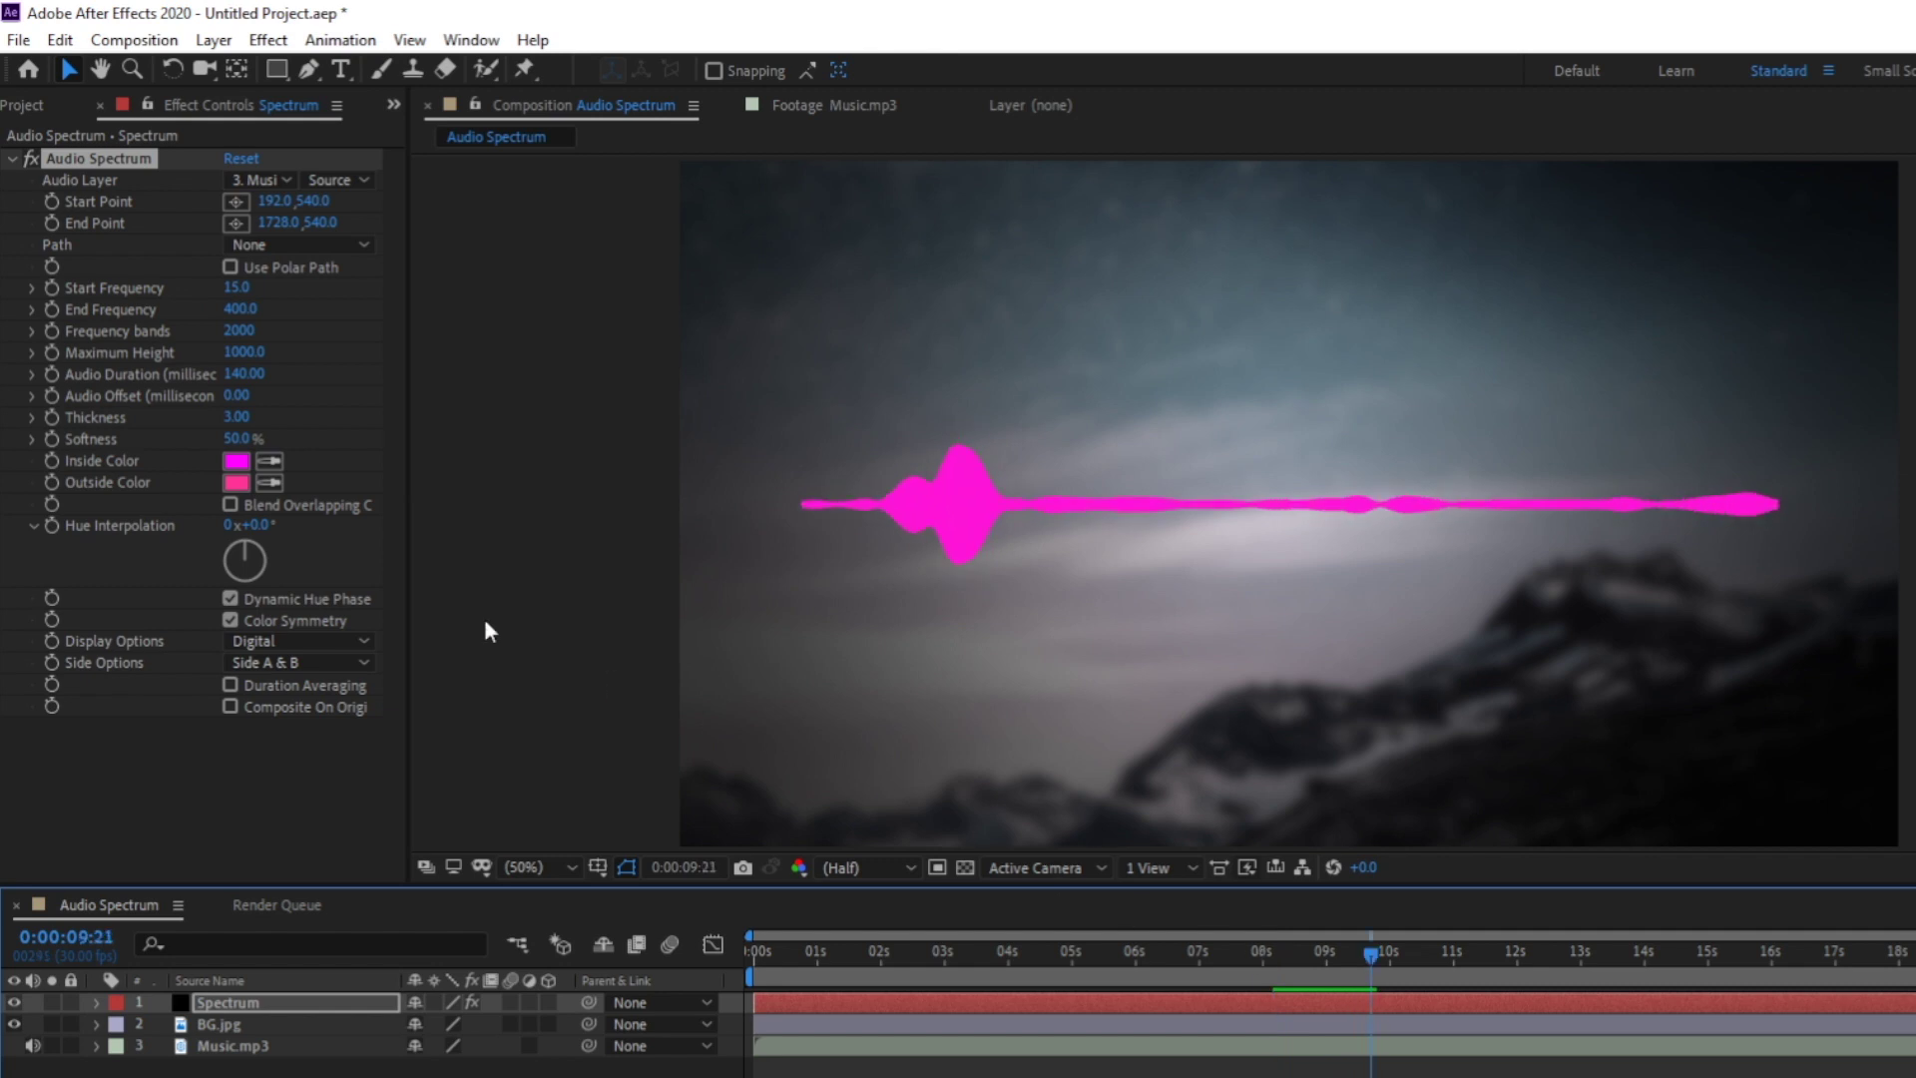
key(space)
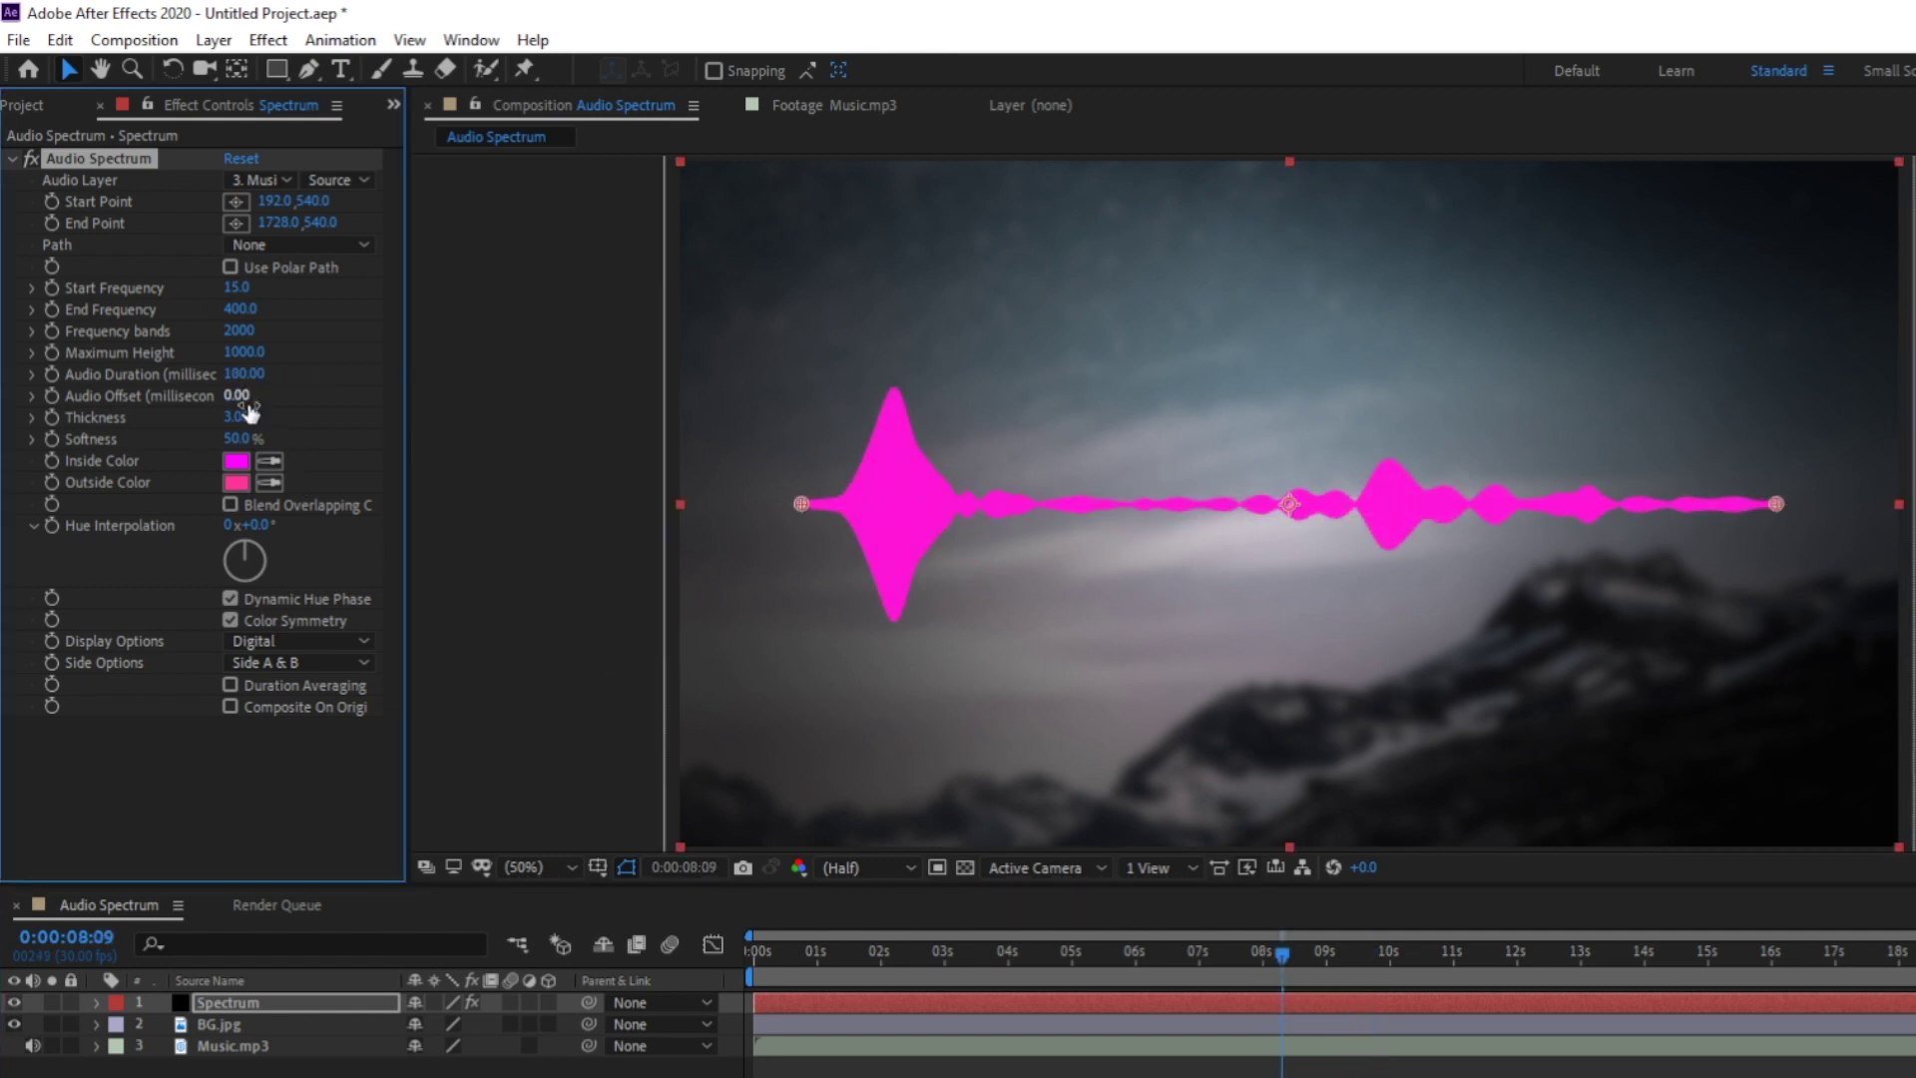
Reset Audio Offset to 0, fine-tune the bands, and set Thickness 7 and Softness 32%.
drag(250, 413, 246, 412)
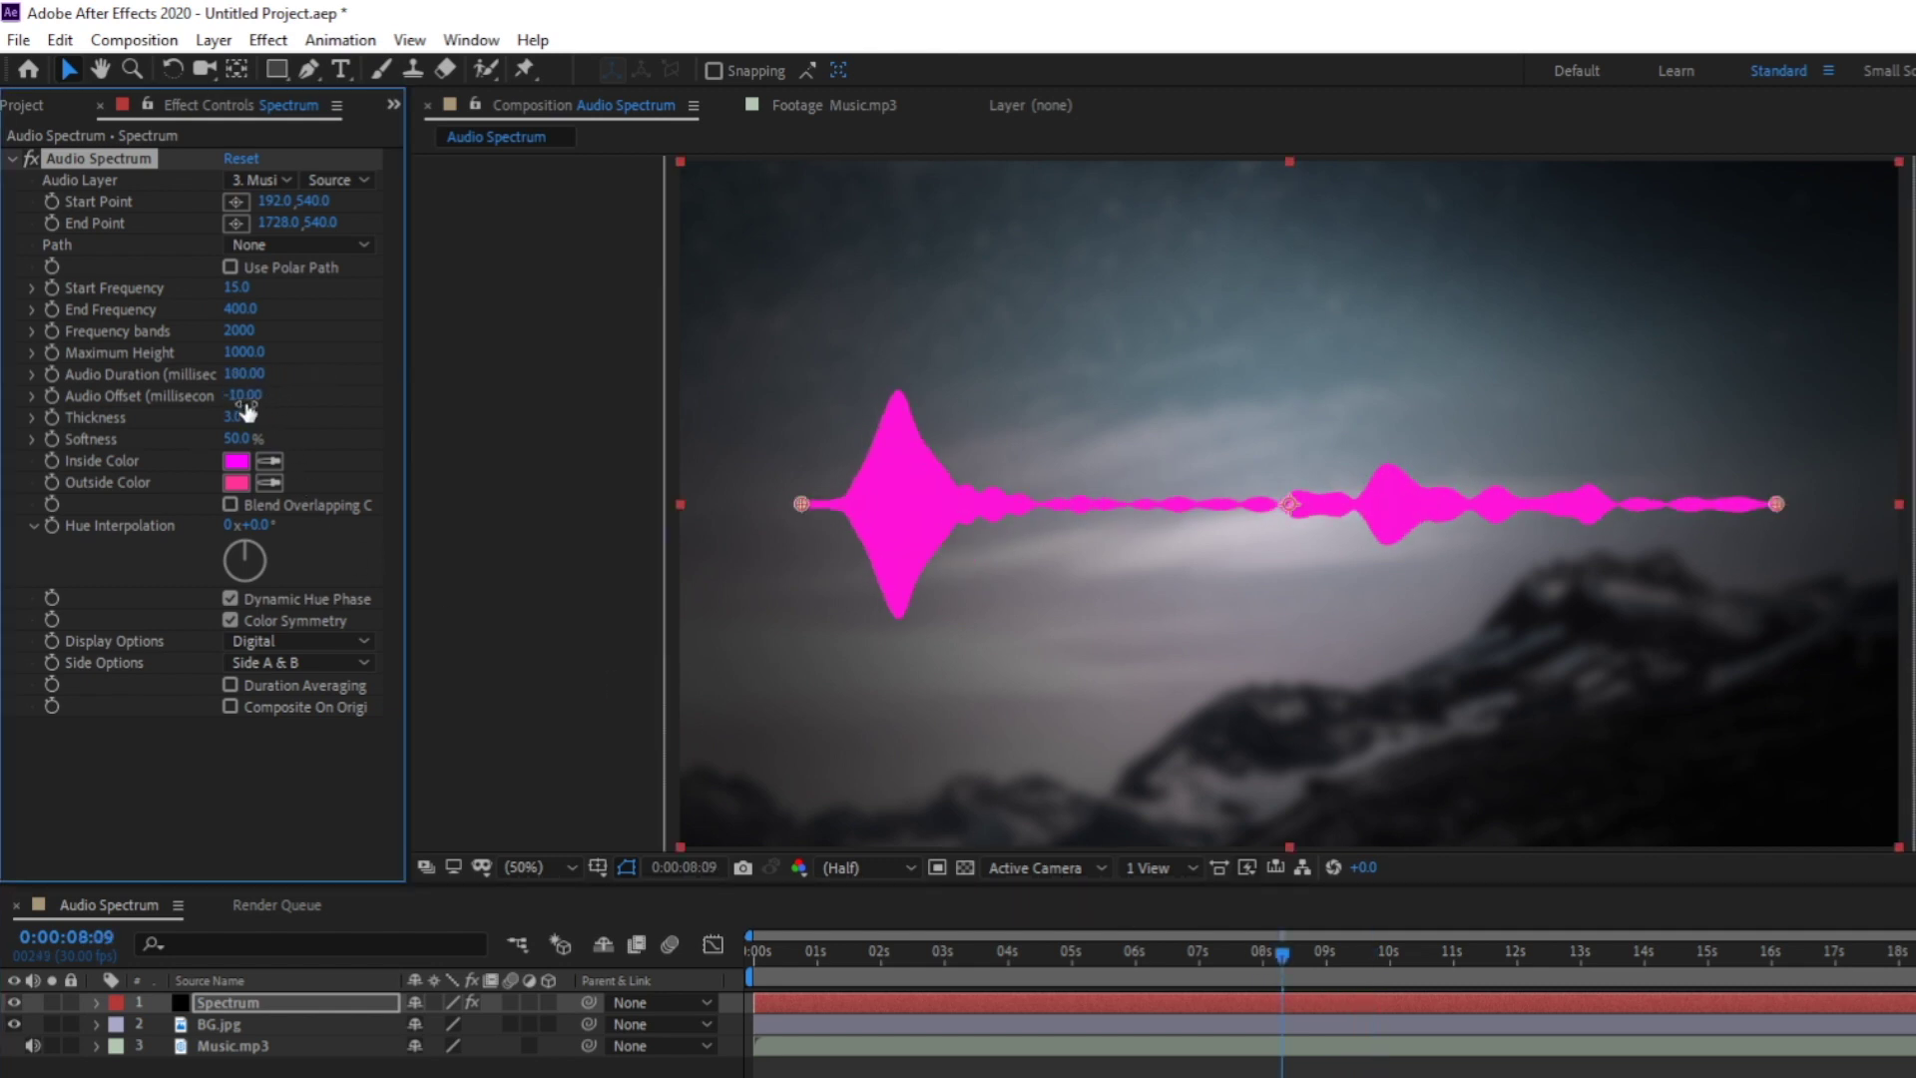
click(244, 396)
text(0)
key(Return)
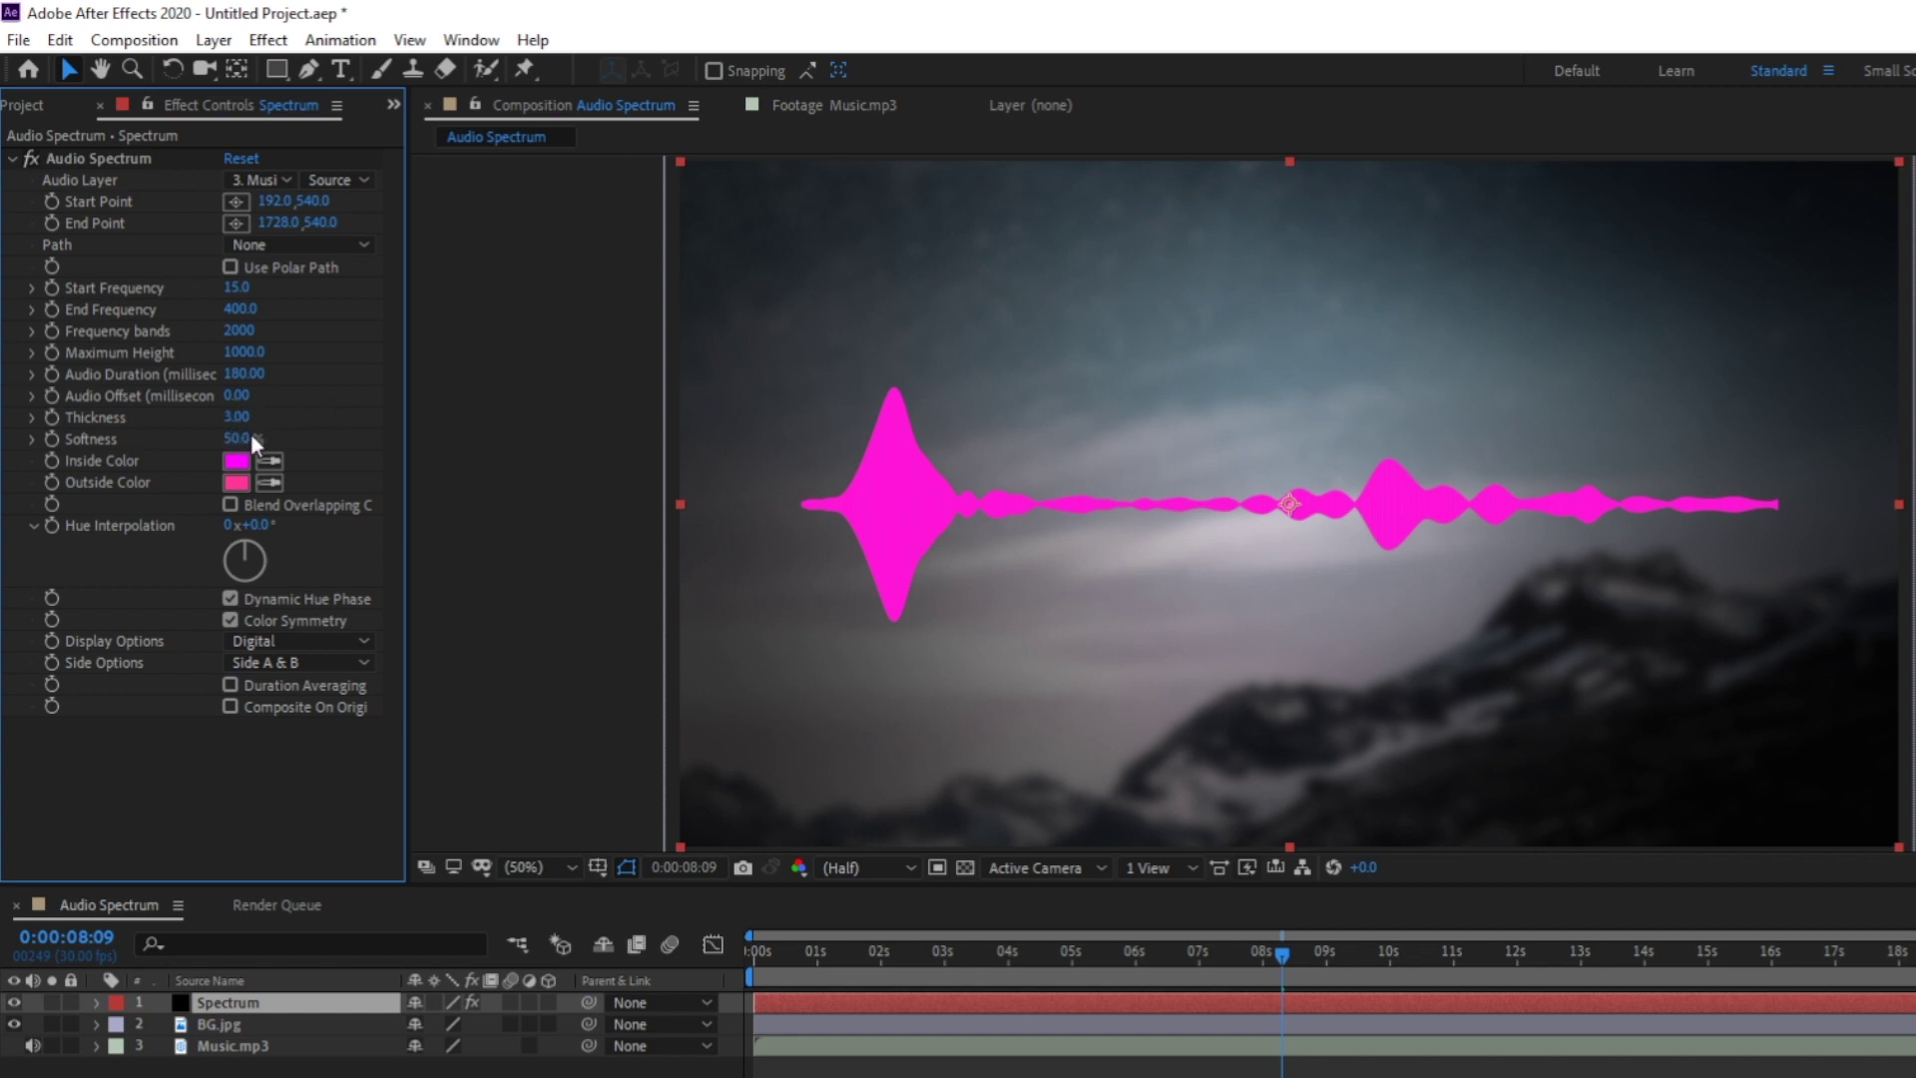
drag(240, 330, 440, 385)
drag(237, 416, 341, 399)
drag(242, 436, 166, 492)
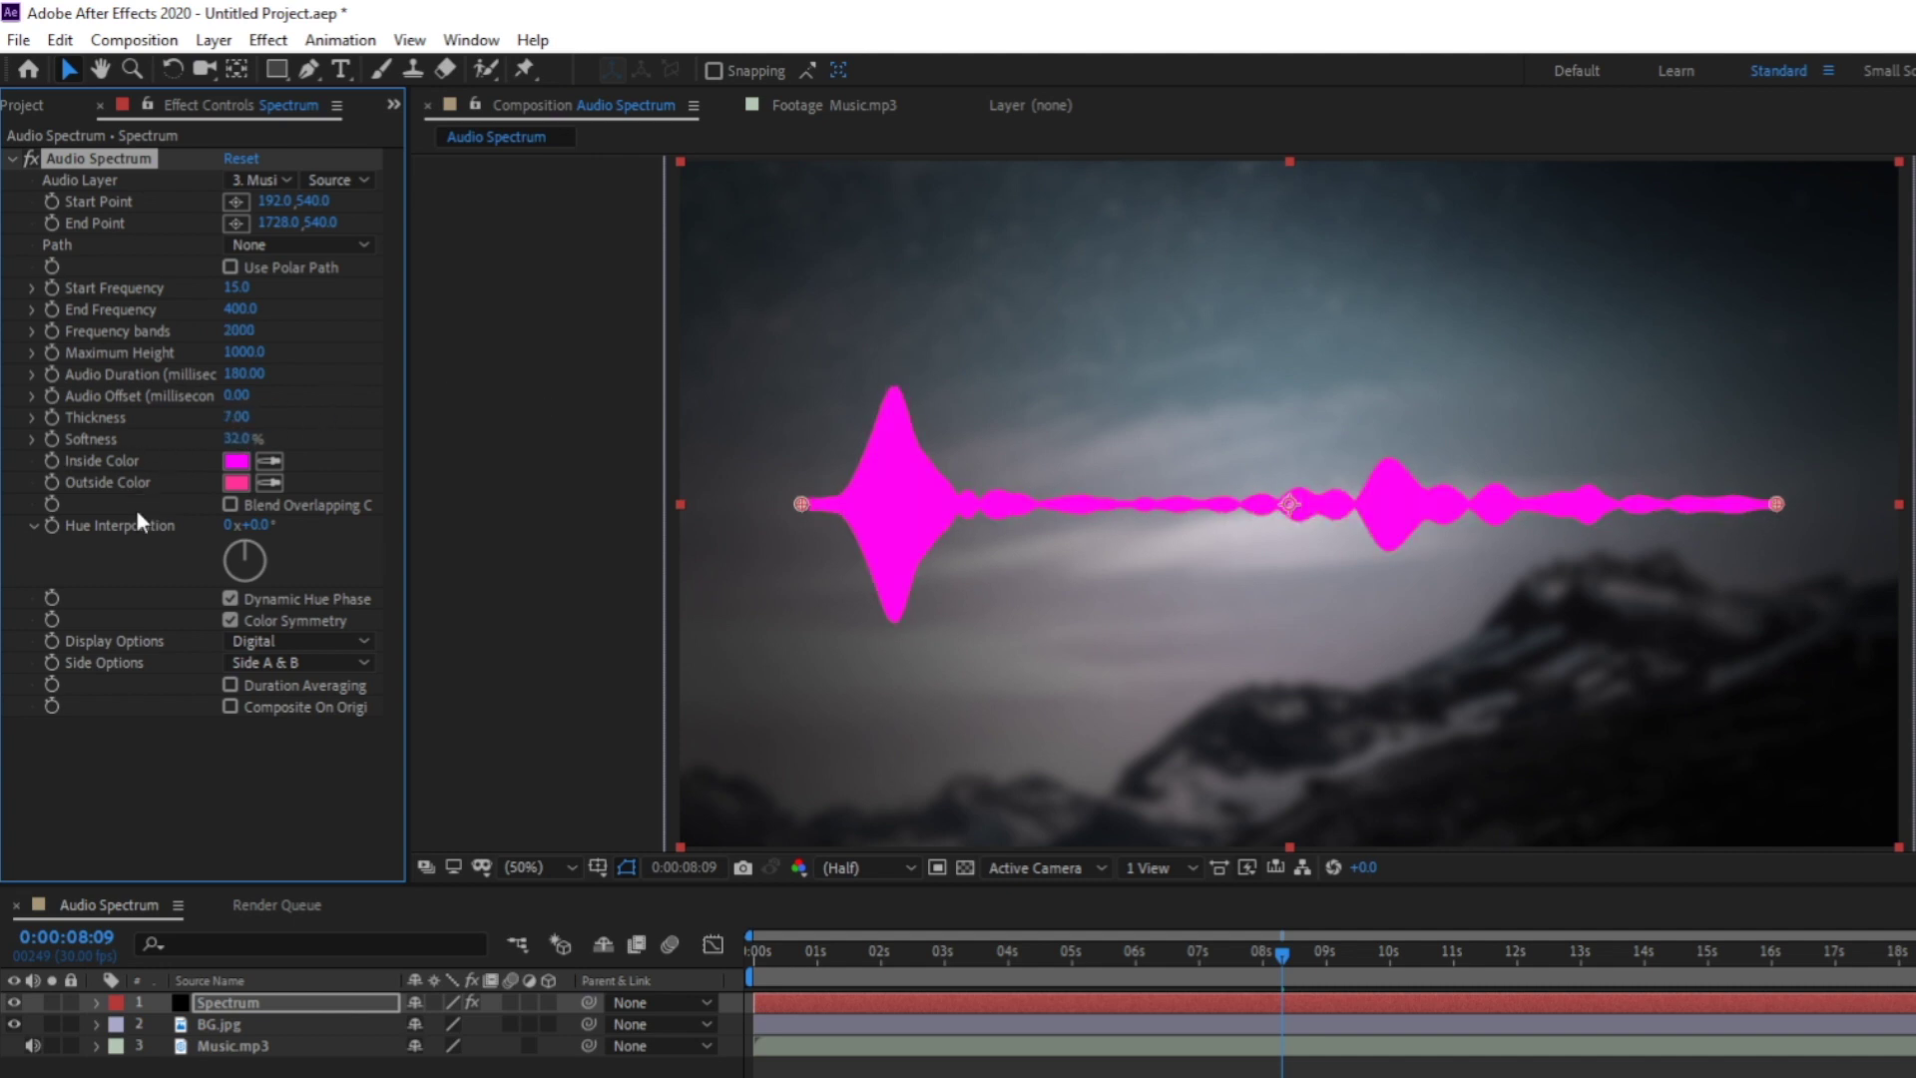
Set Inside Color 009CFF, Outside Color 8EFFFE, and Hue Interpolation to 0x+39°.
click(237, 460)
drag(1276, 519, 1278, 607)
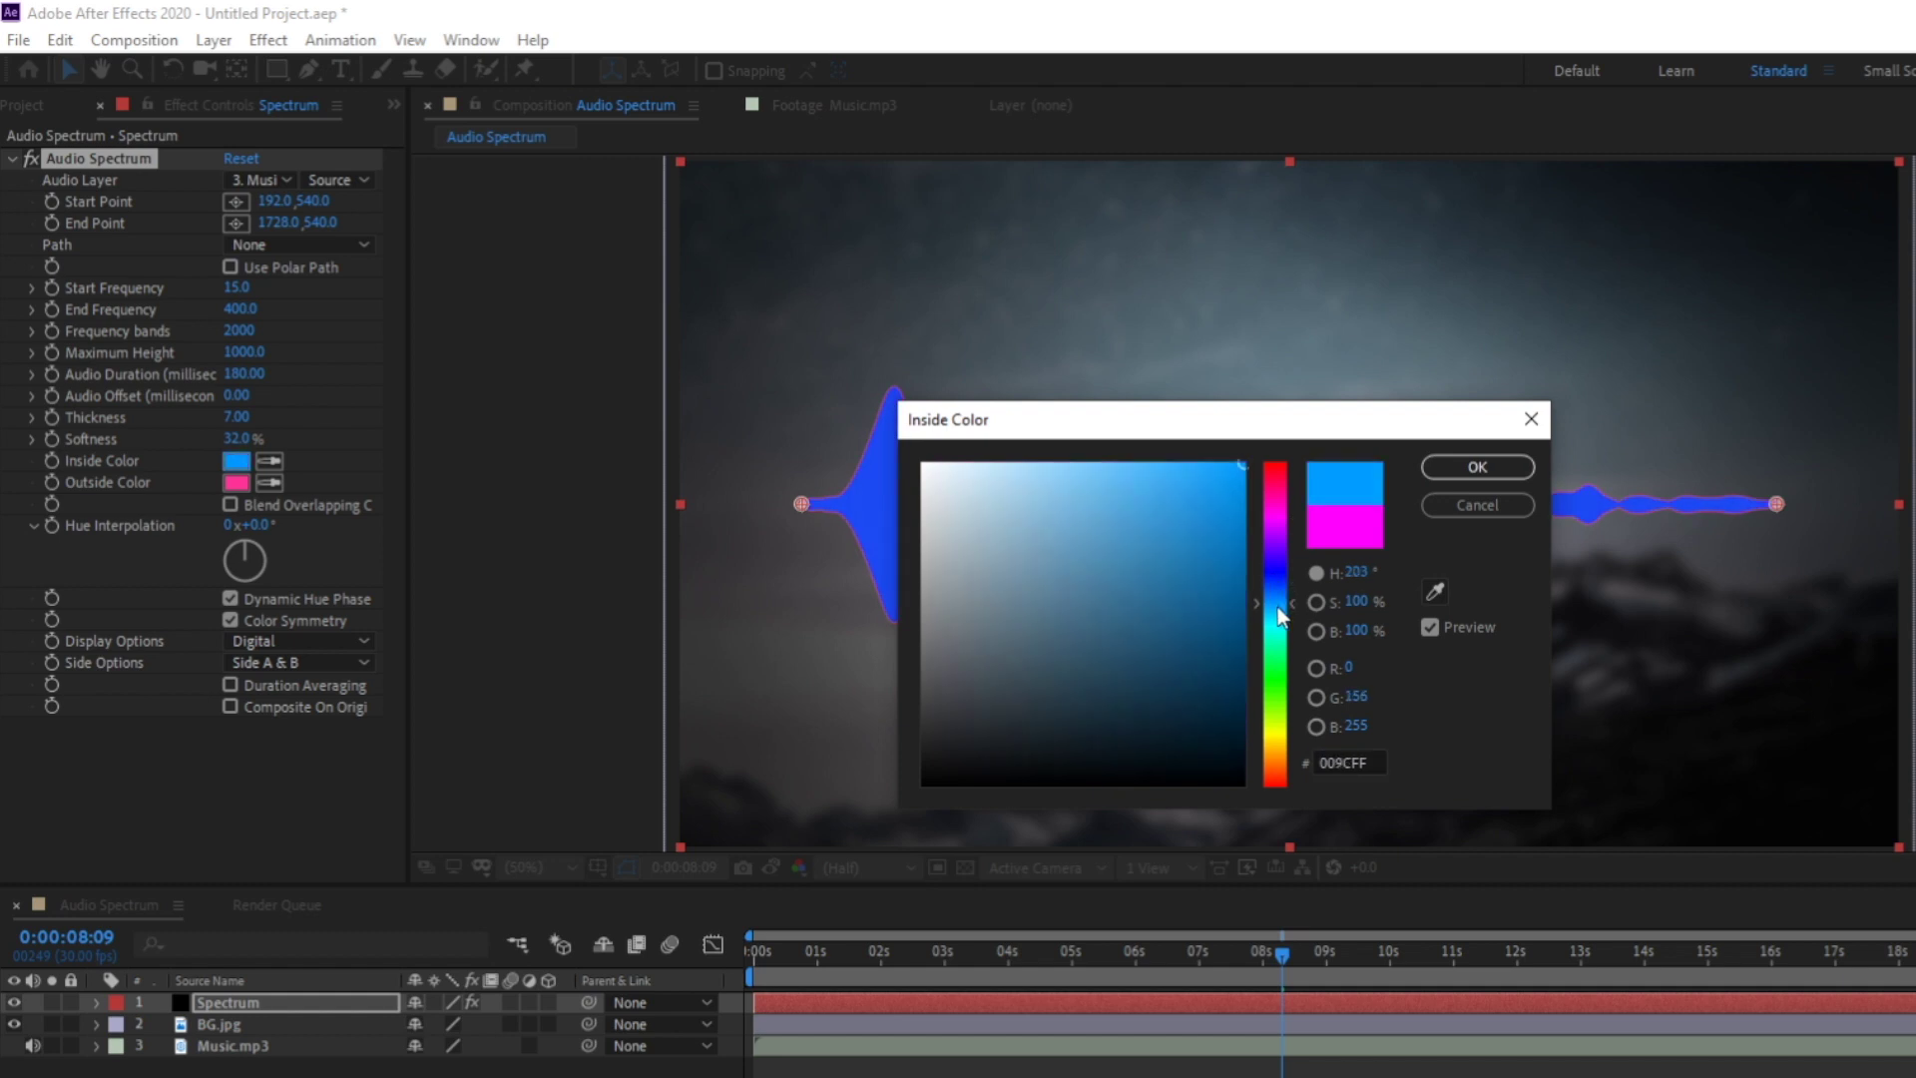
click(1477, 466)
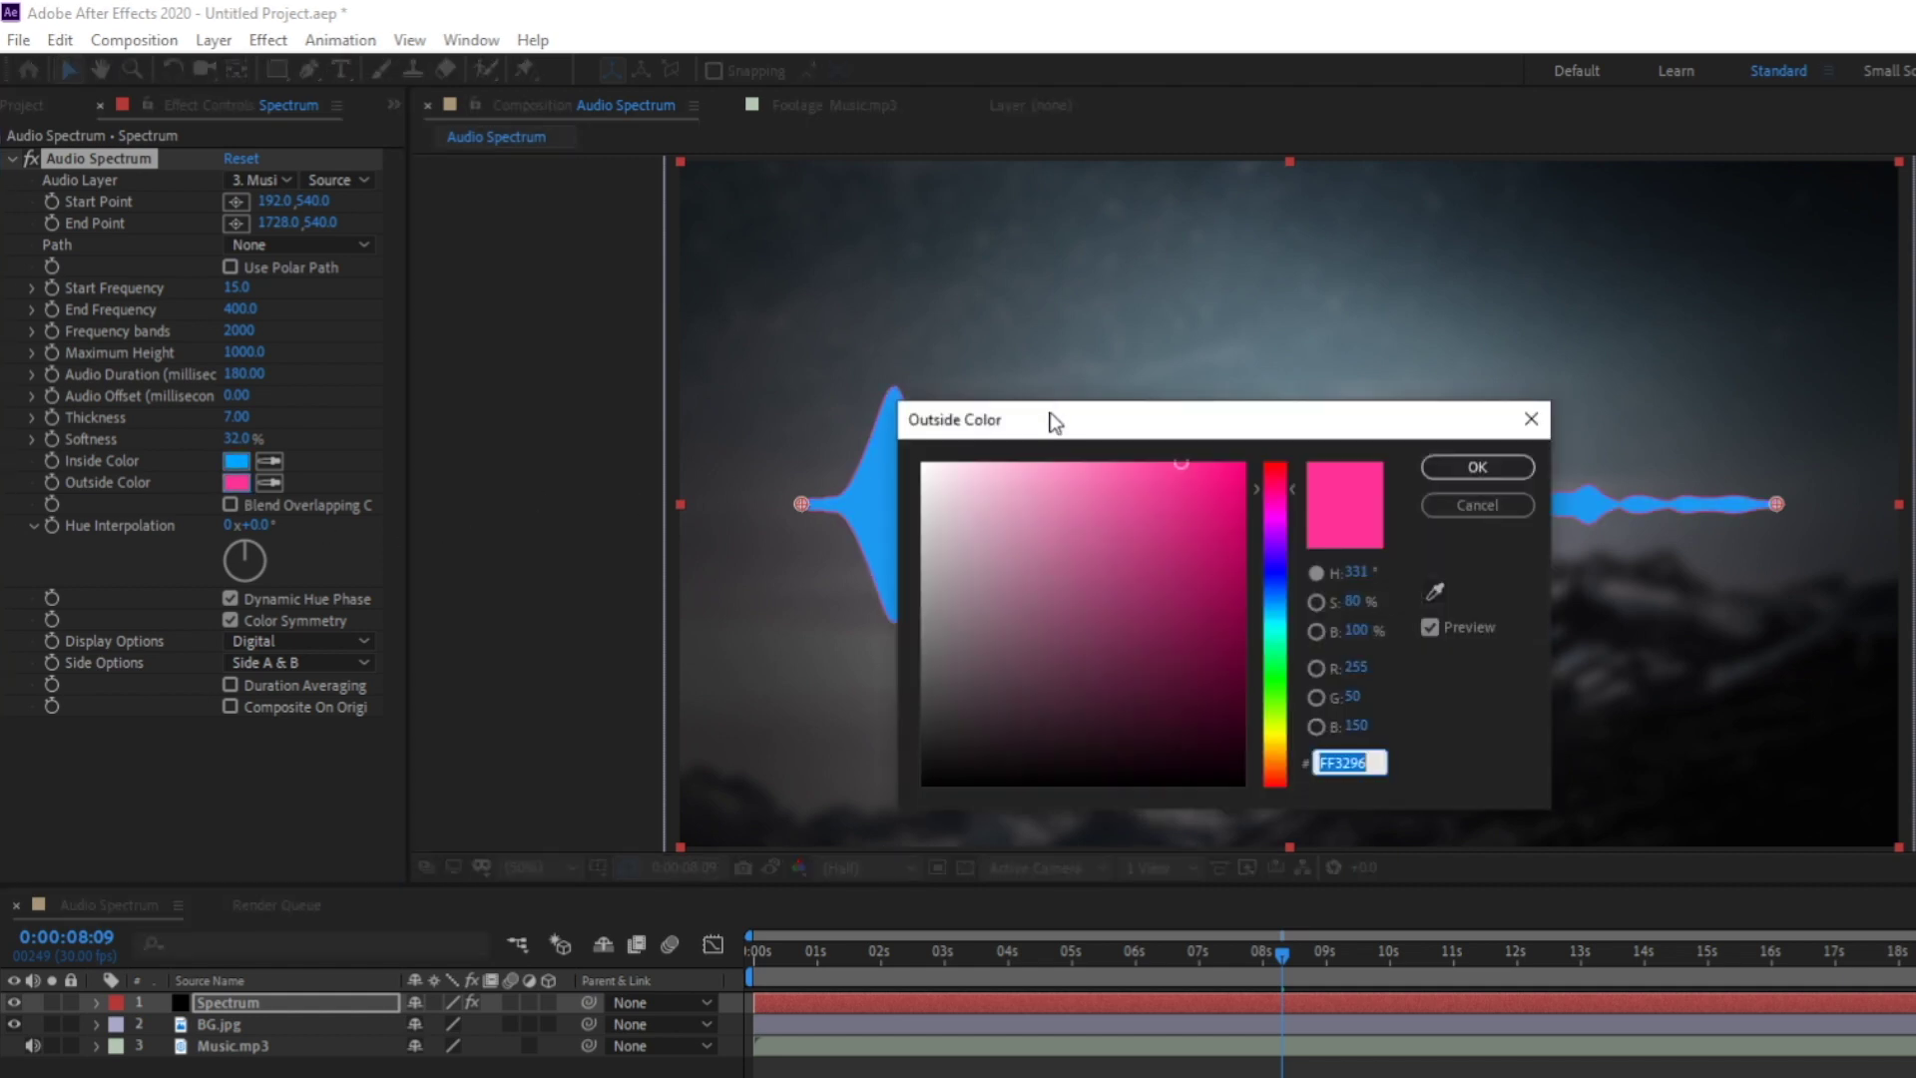
drag(1050, 424, 1212, 553)
text(8EFFFE)
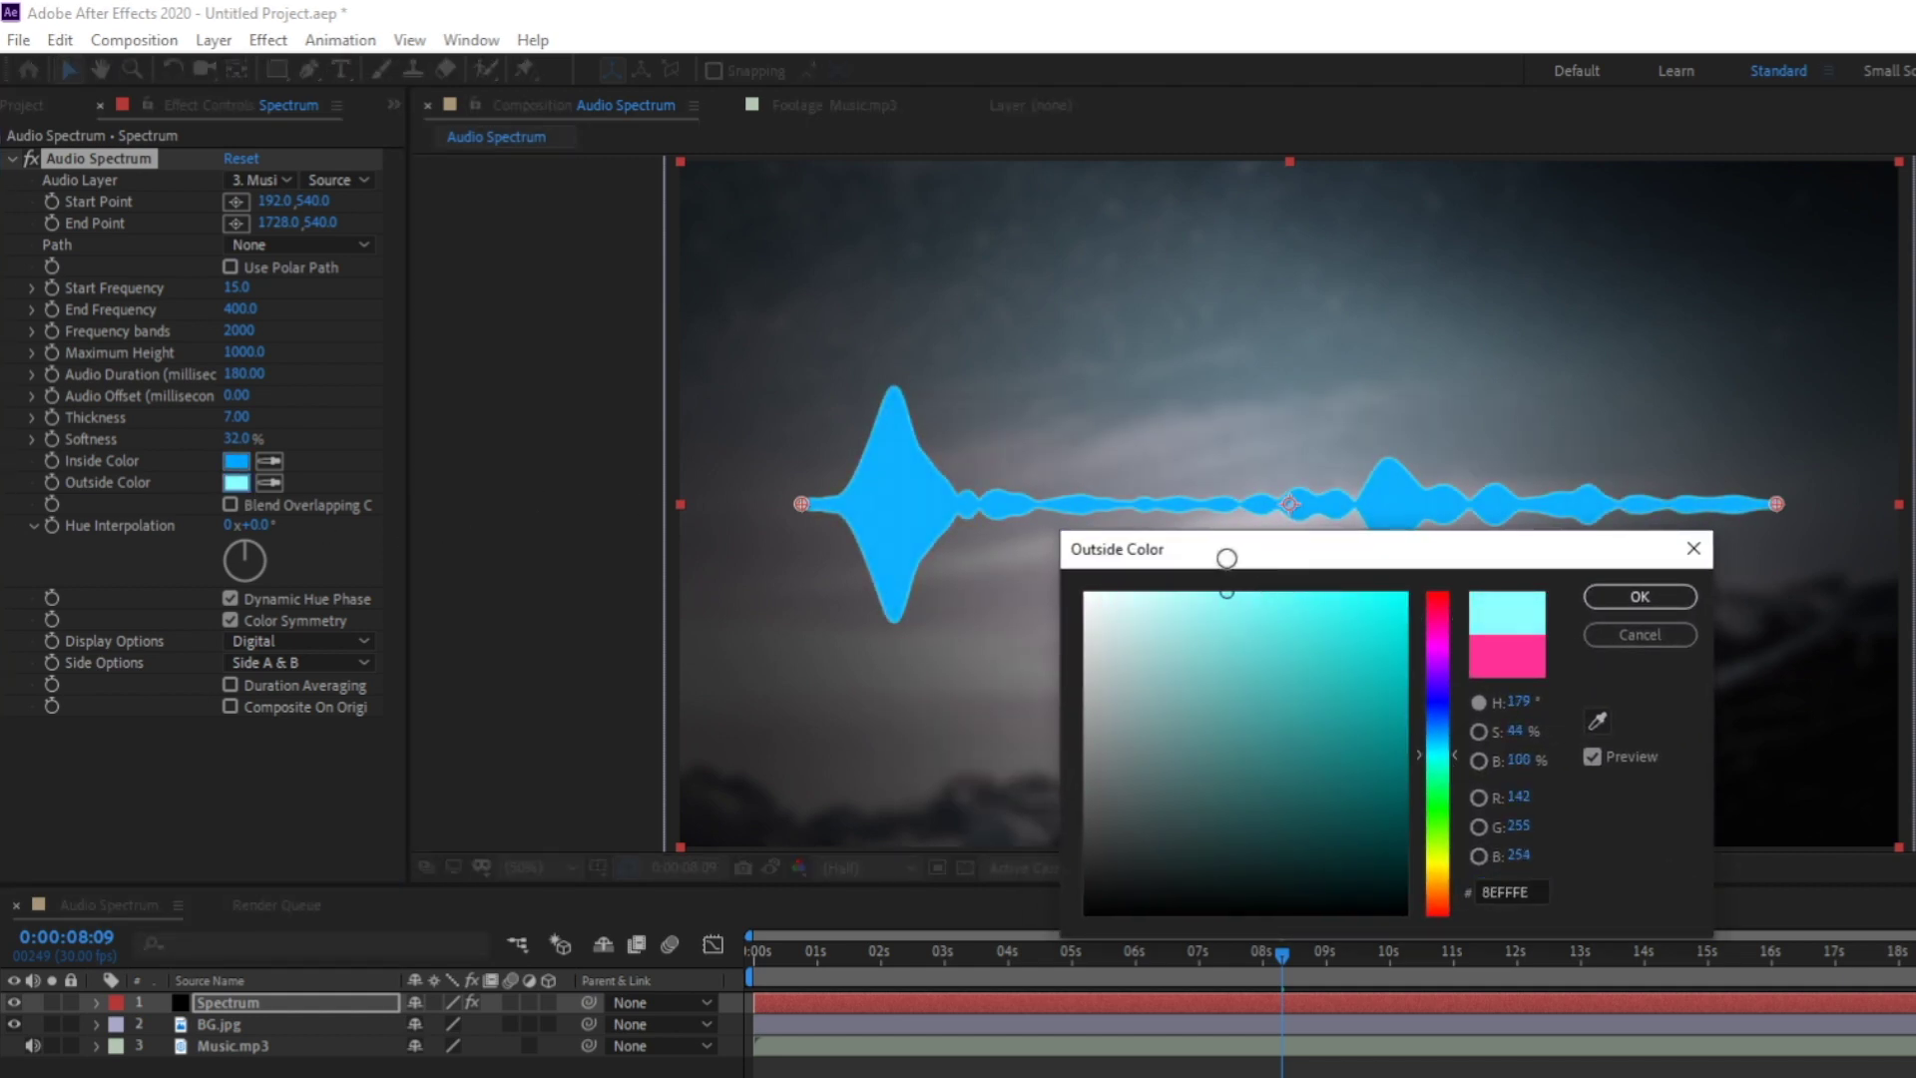
click(1636, 596)
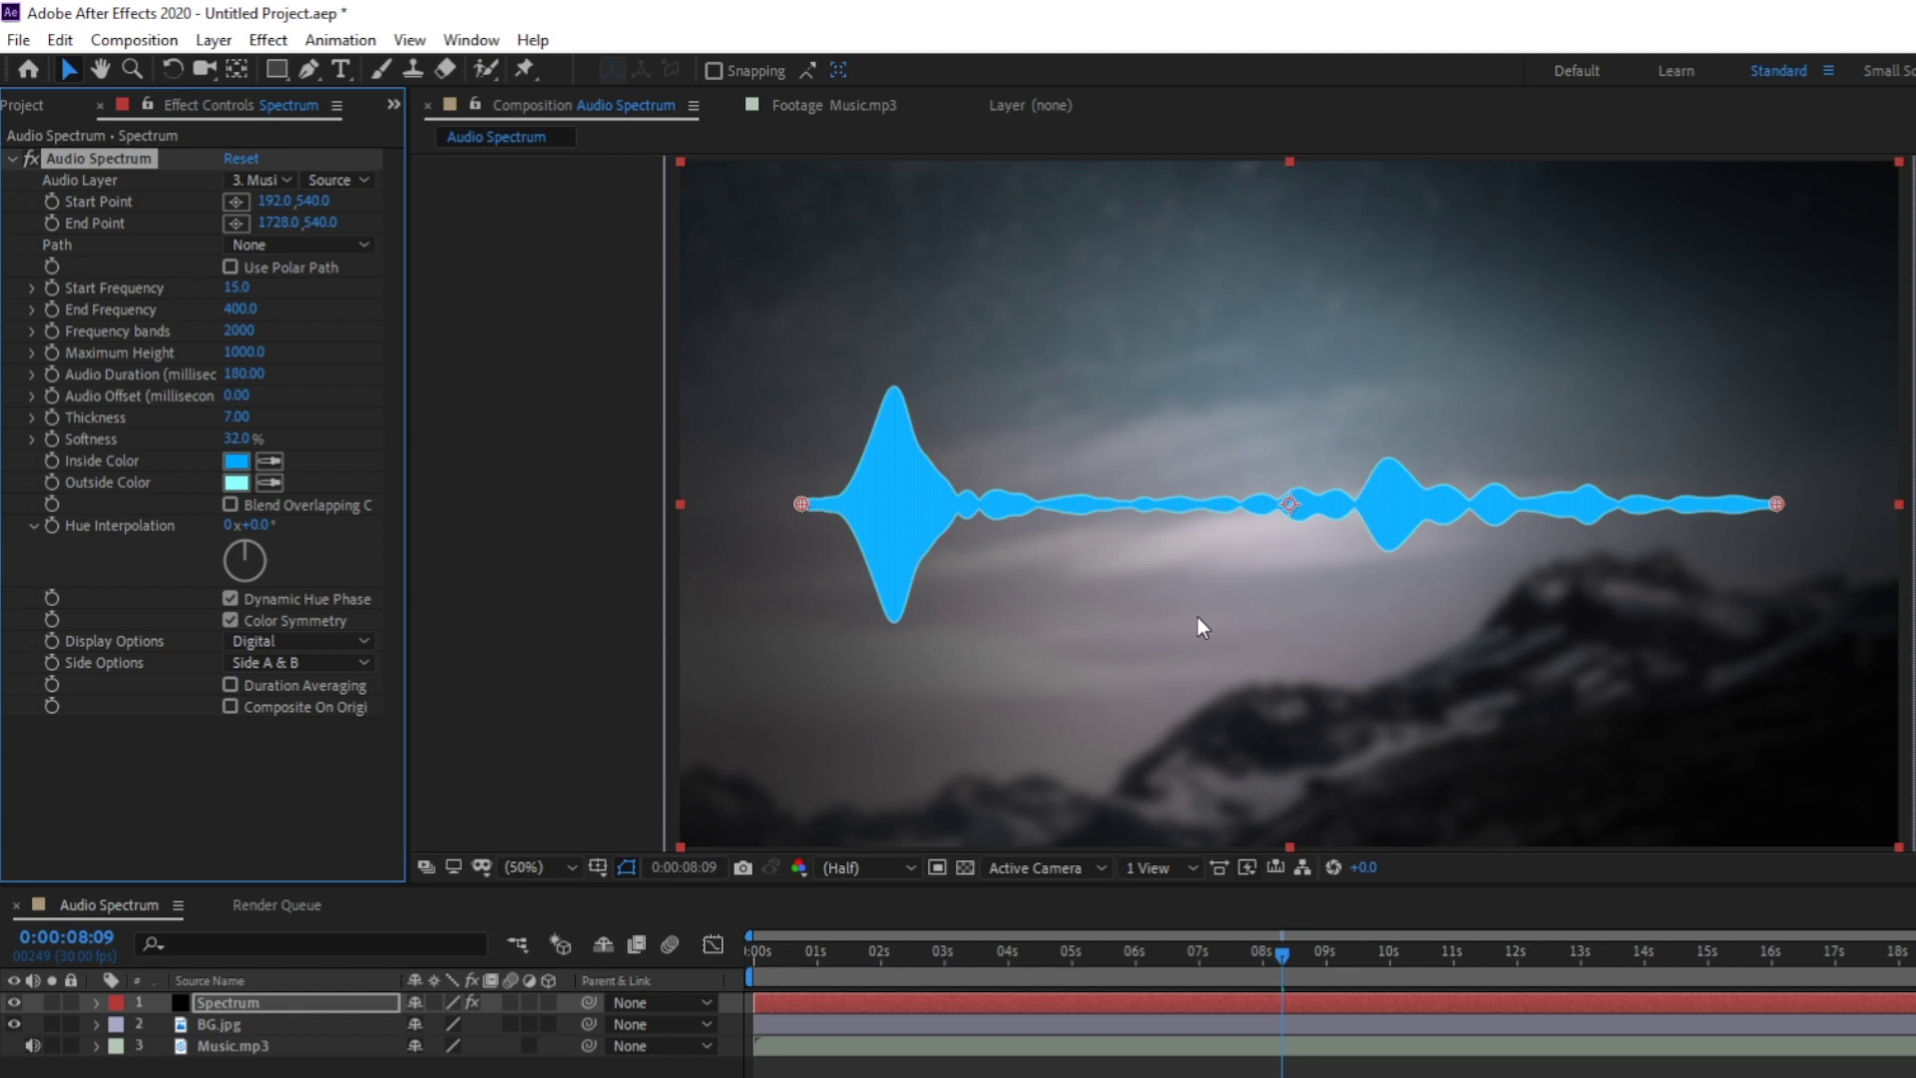
mouse_move(246, 550)
mouse_down()
mouse_move(278, 481)
mouse_move(469, 318)
mouse_move(261, 514)
mouse_up()
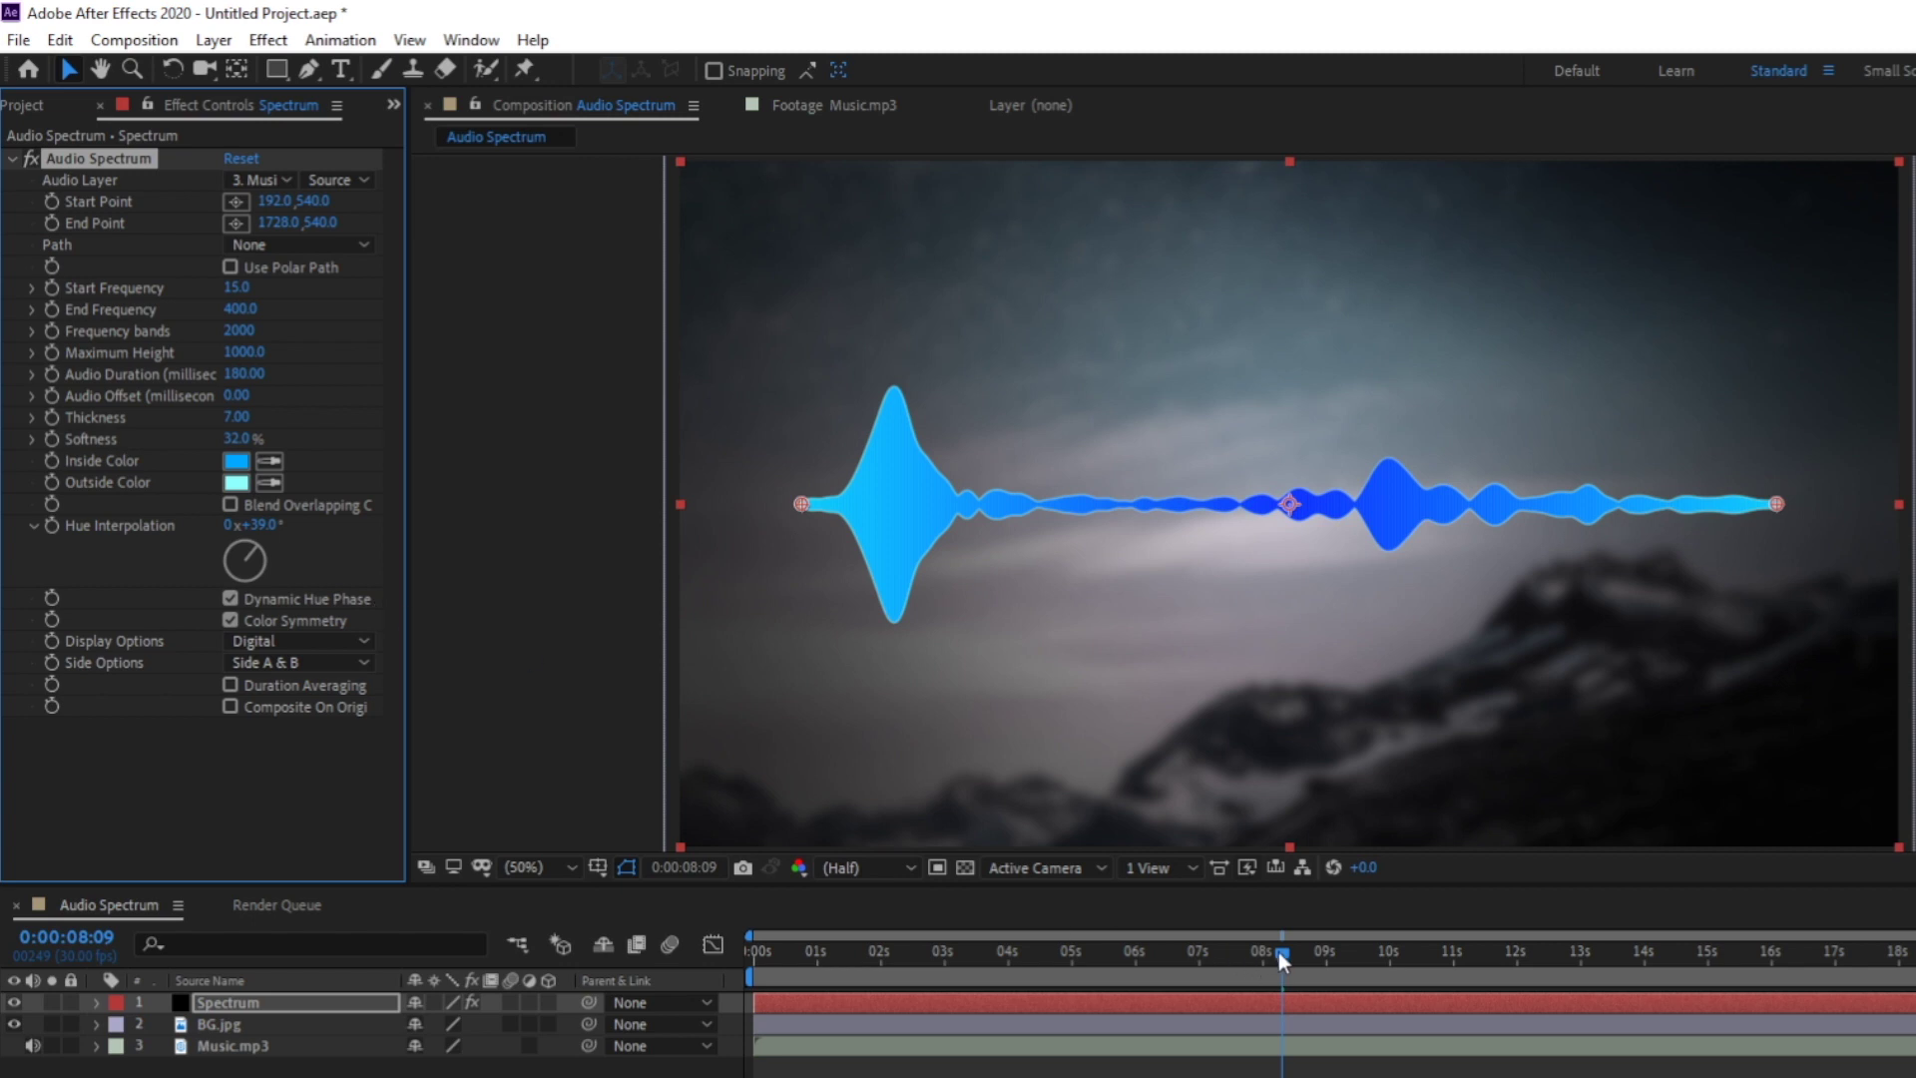
Preview from about 7 seconds with Dynamic Hue Phase off, then switch it back on.
drag(1278, 952, 1235, 954)
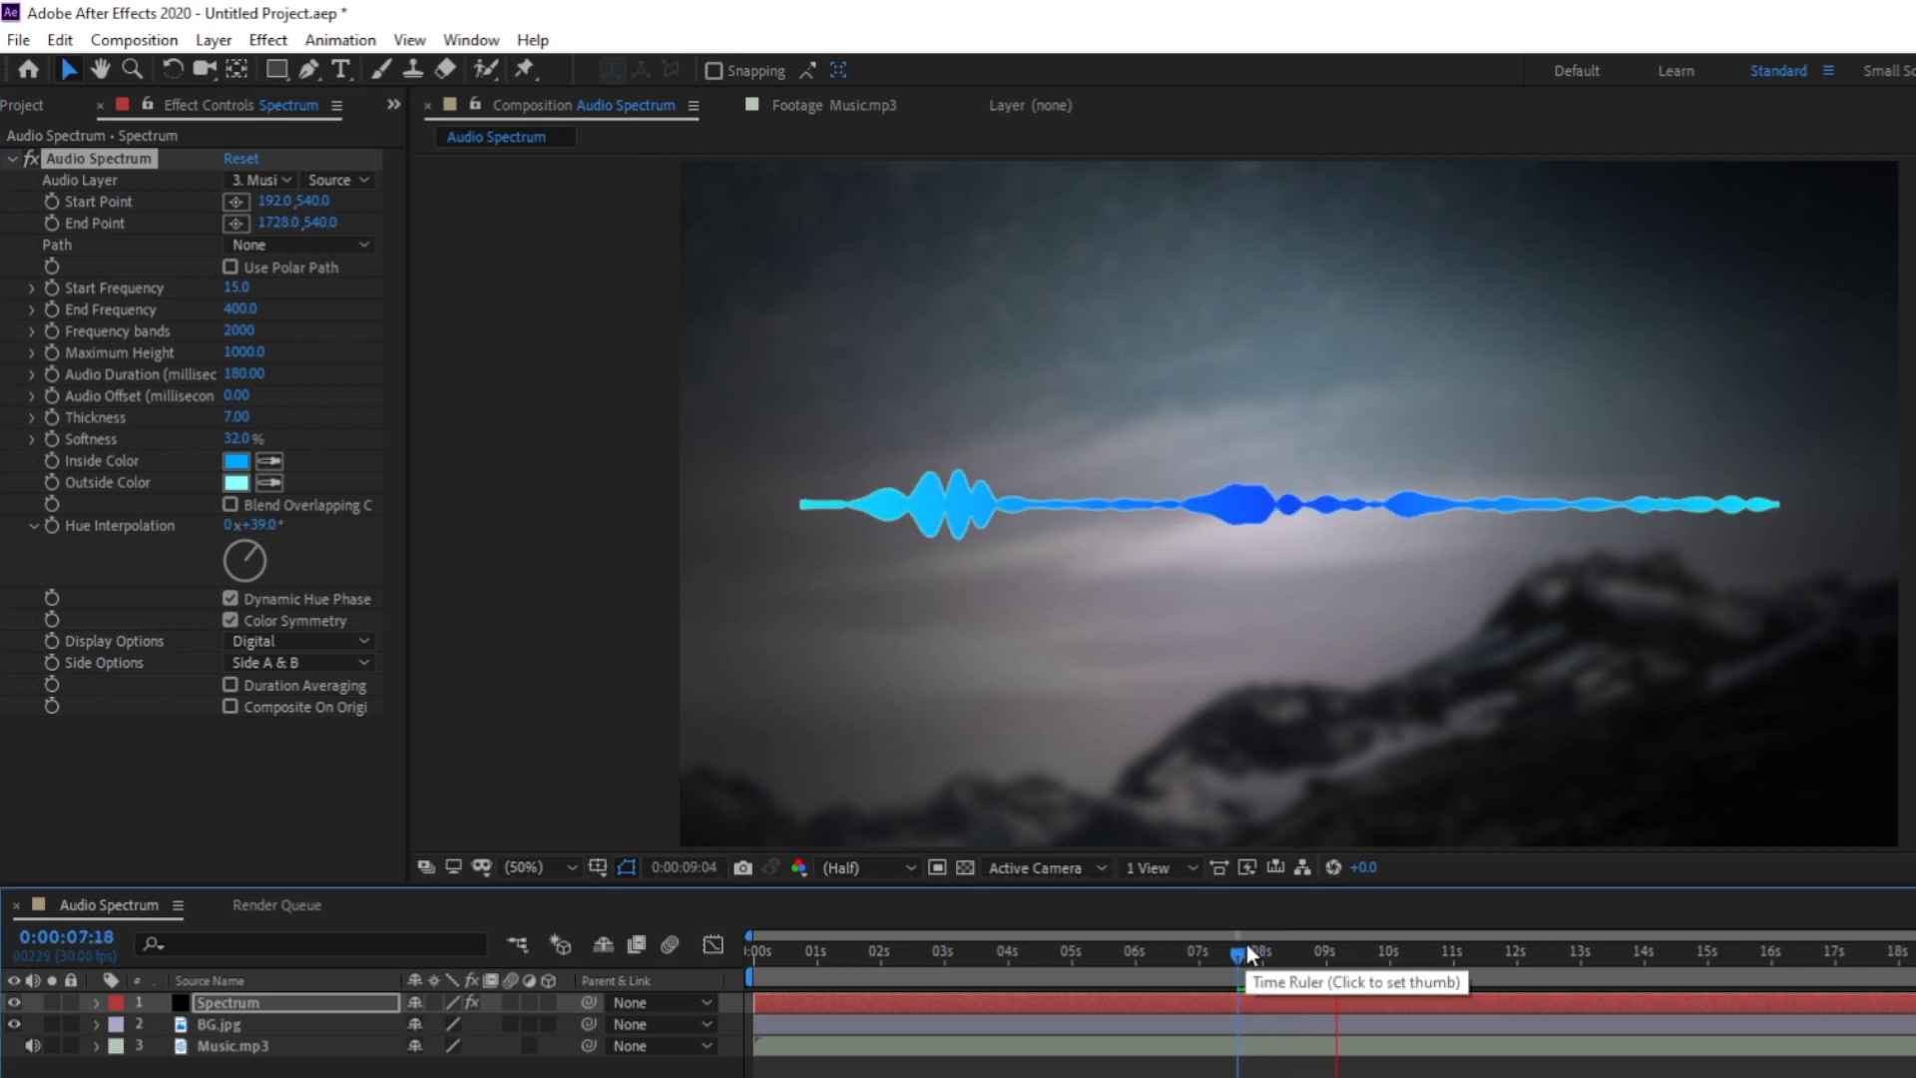
key(space)
click(242, 601)
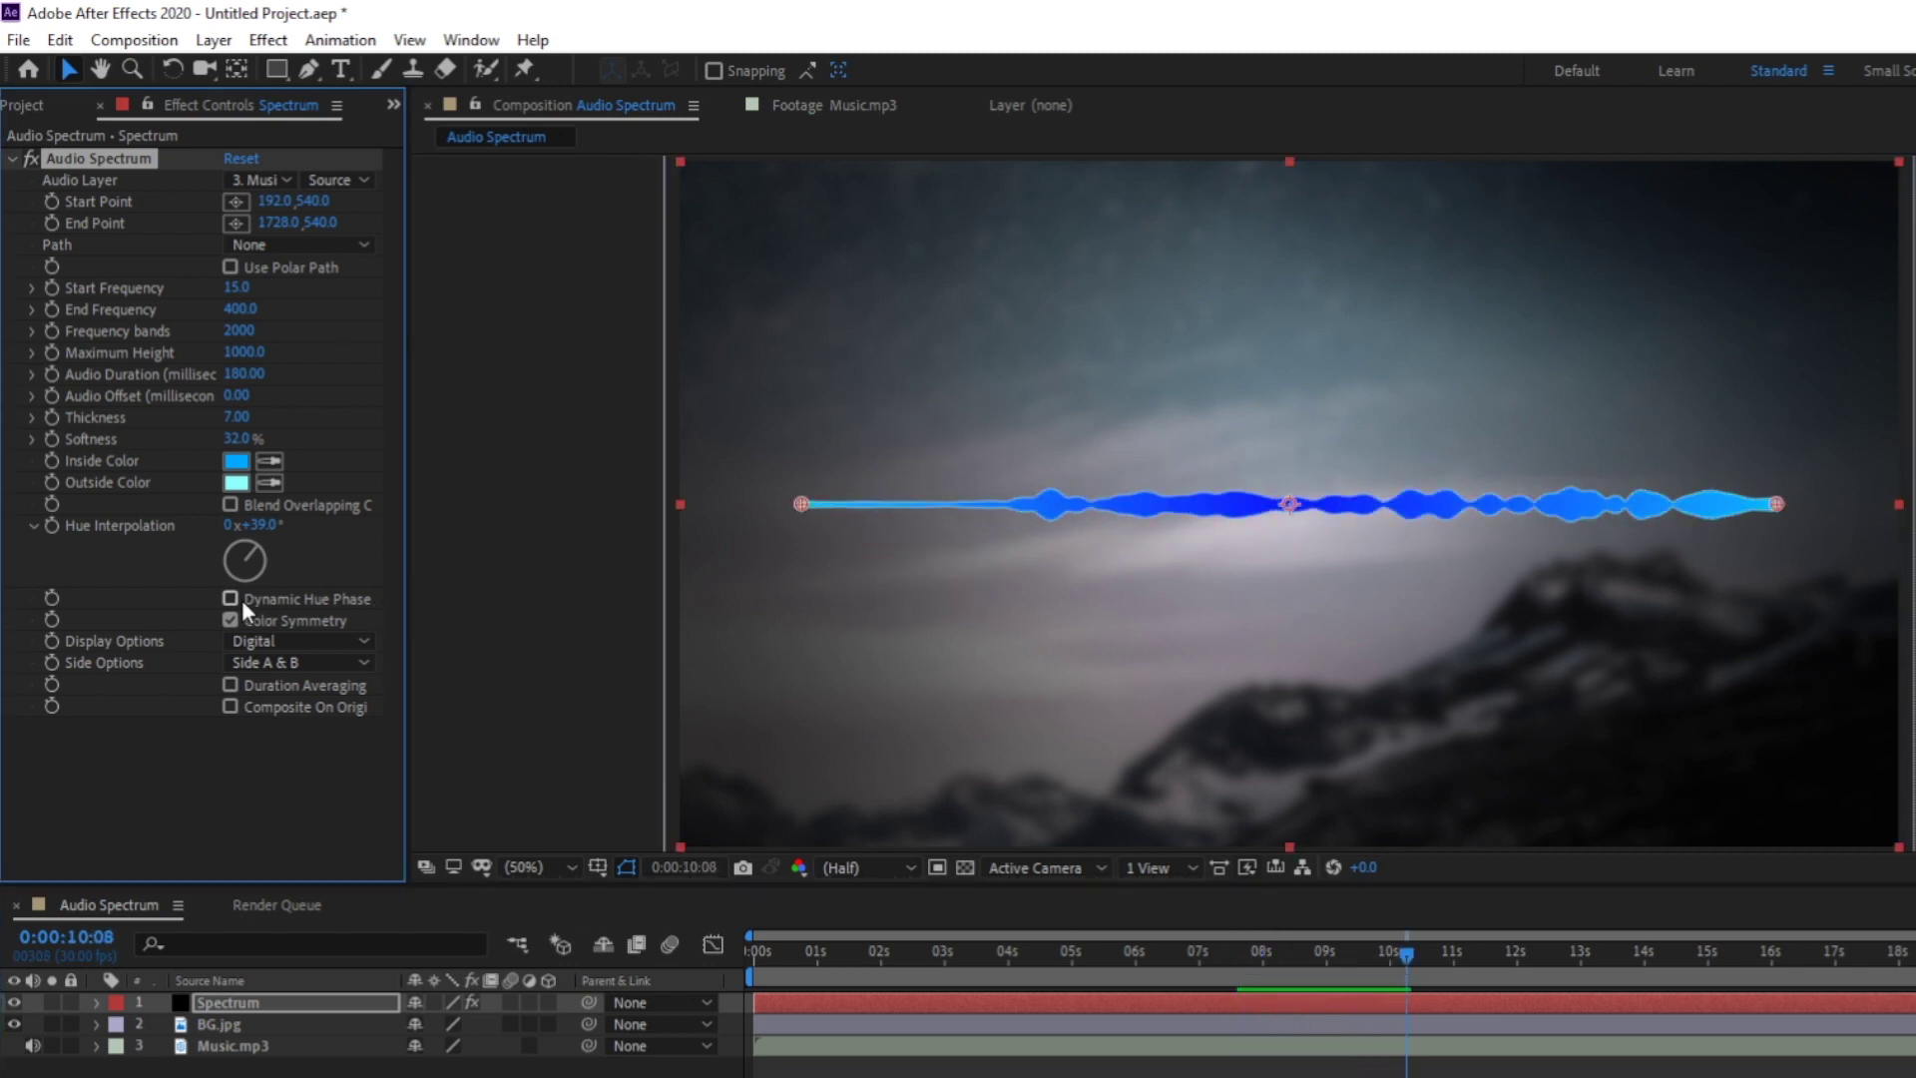
key(space)
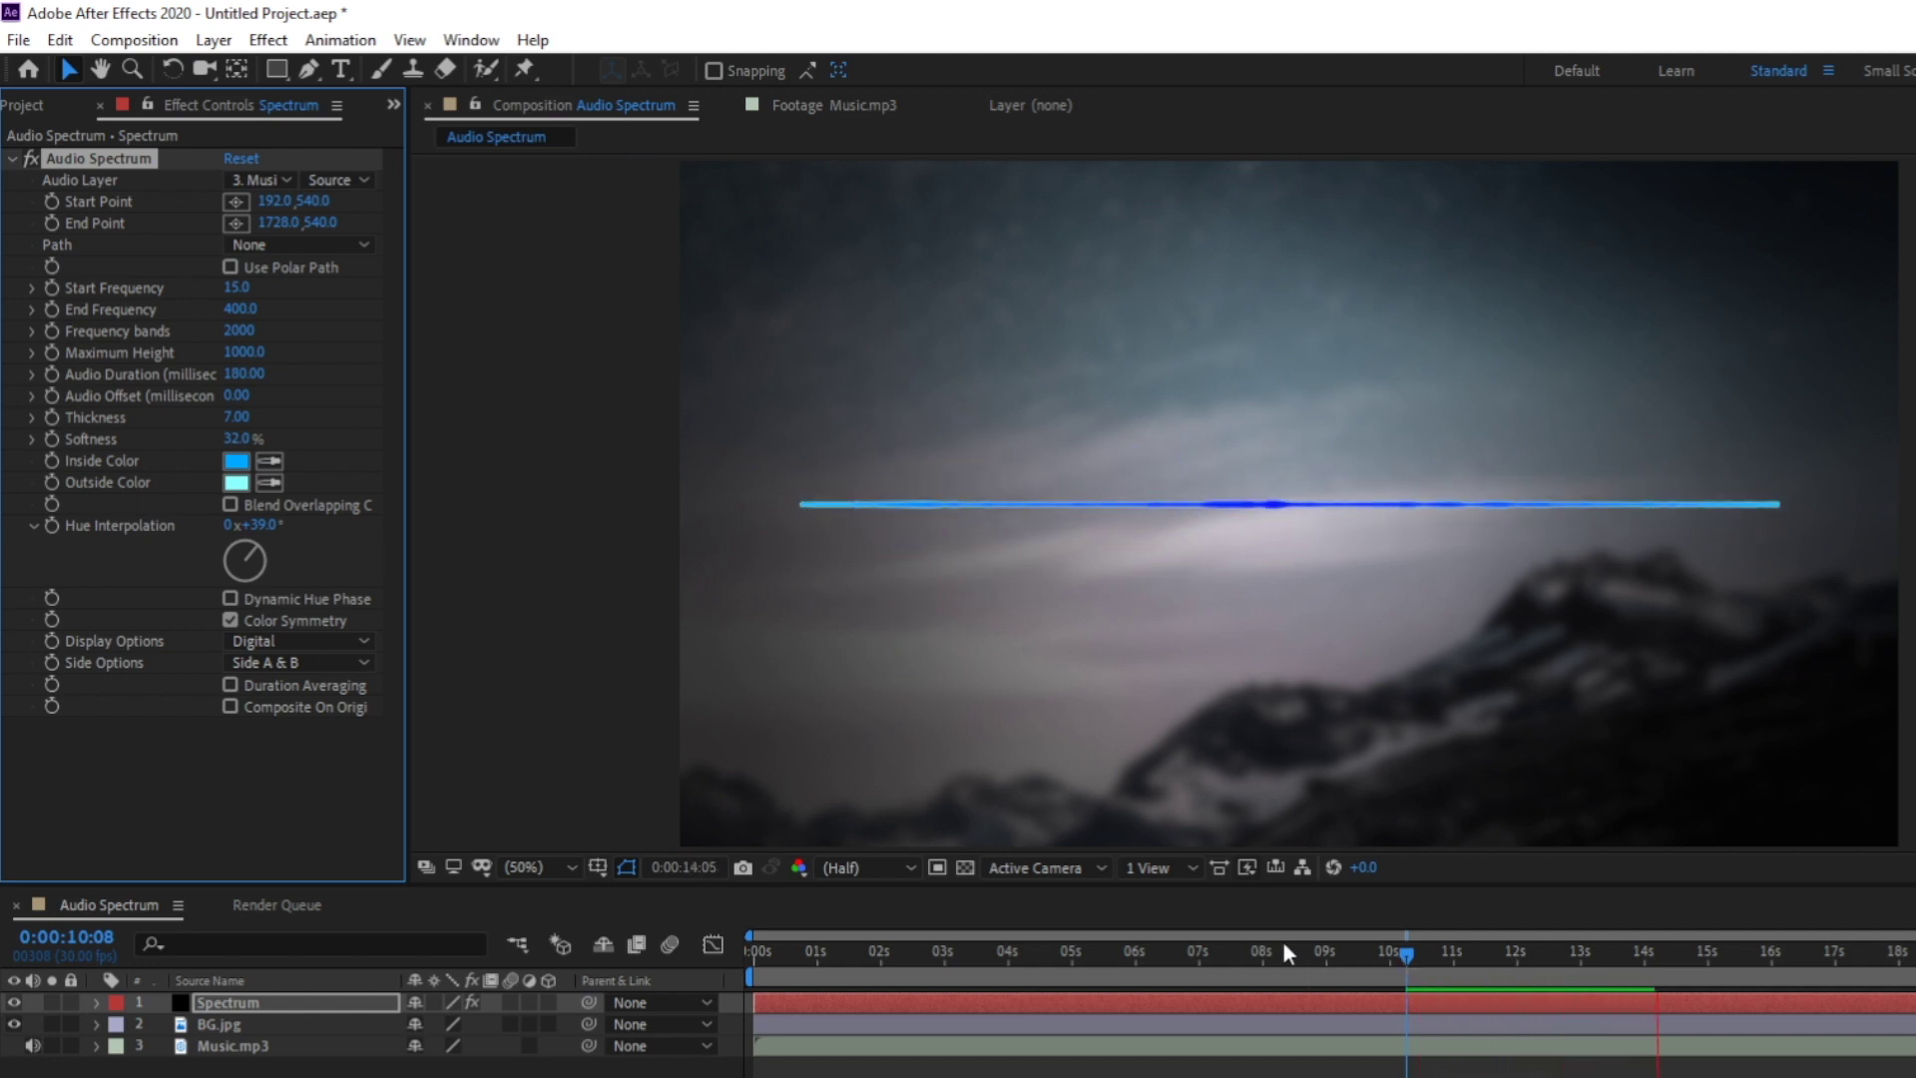
click(230, 598)
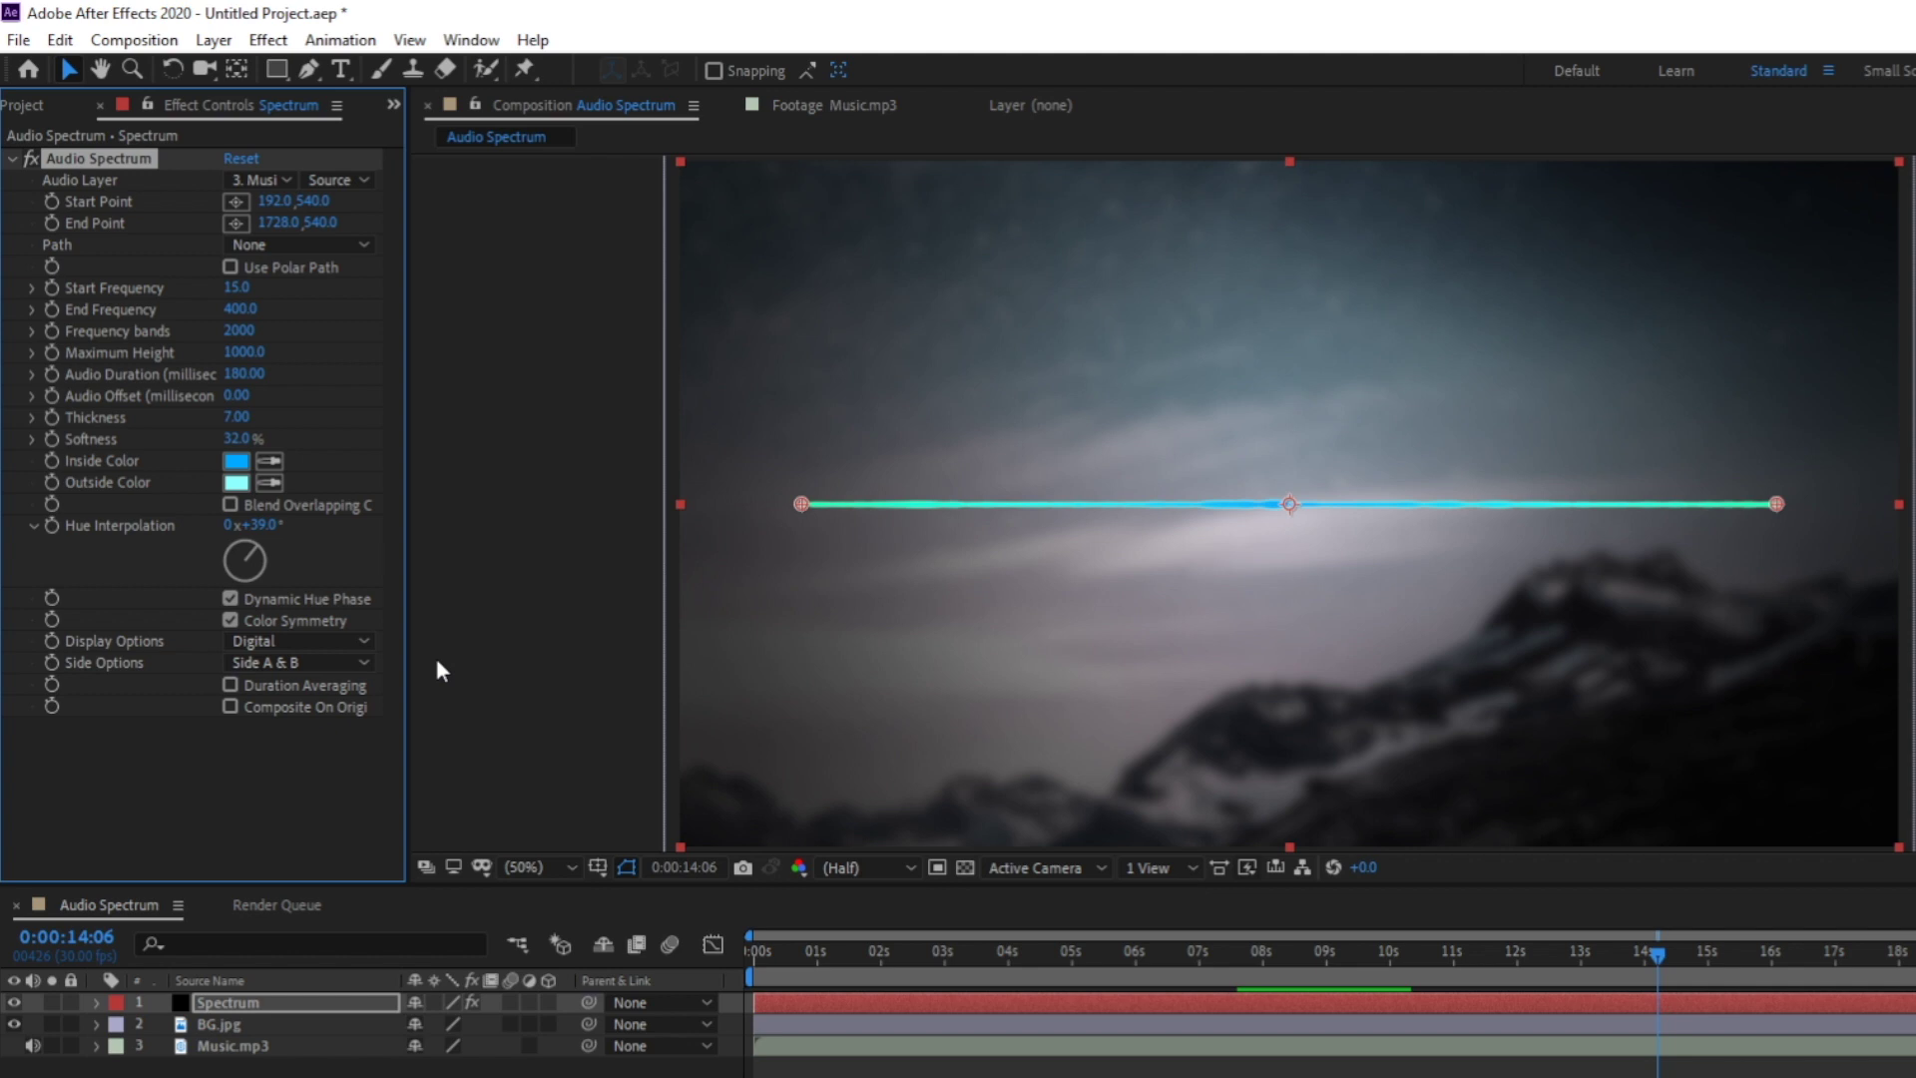
Move to 0:00:11:14 and compare the waveform with Color Symmetry off and on, leaving it on.
drag(1463, 948, 1482, 953)
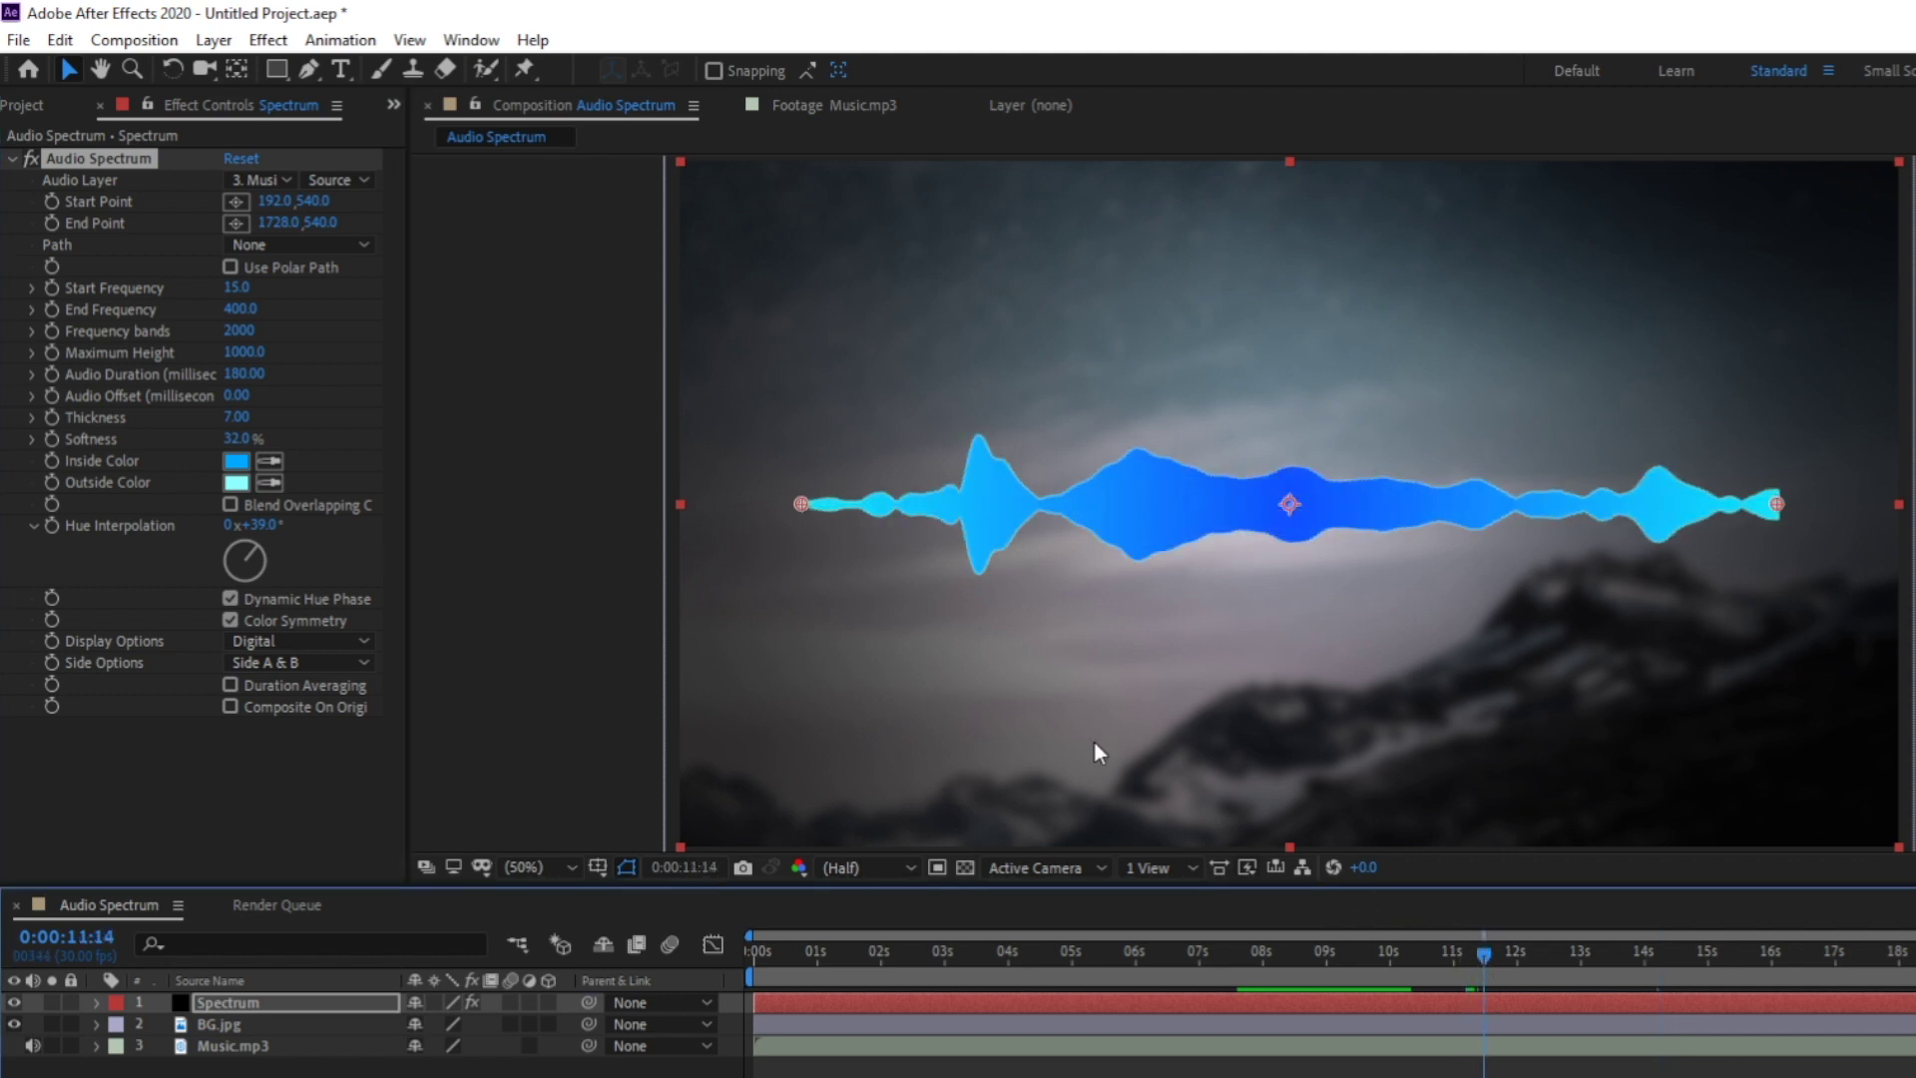
click(233, 617)
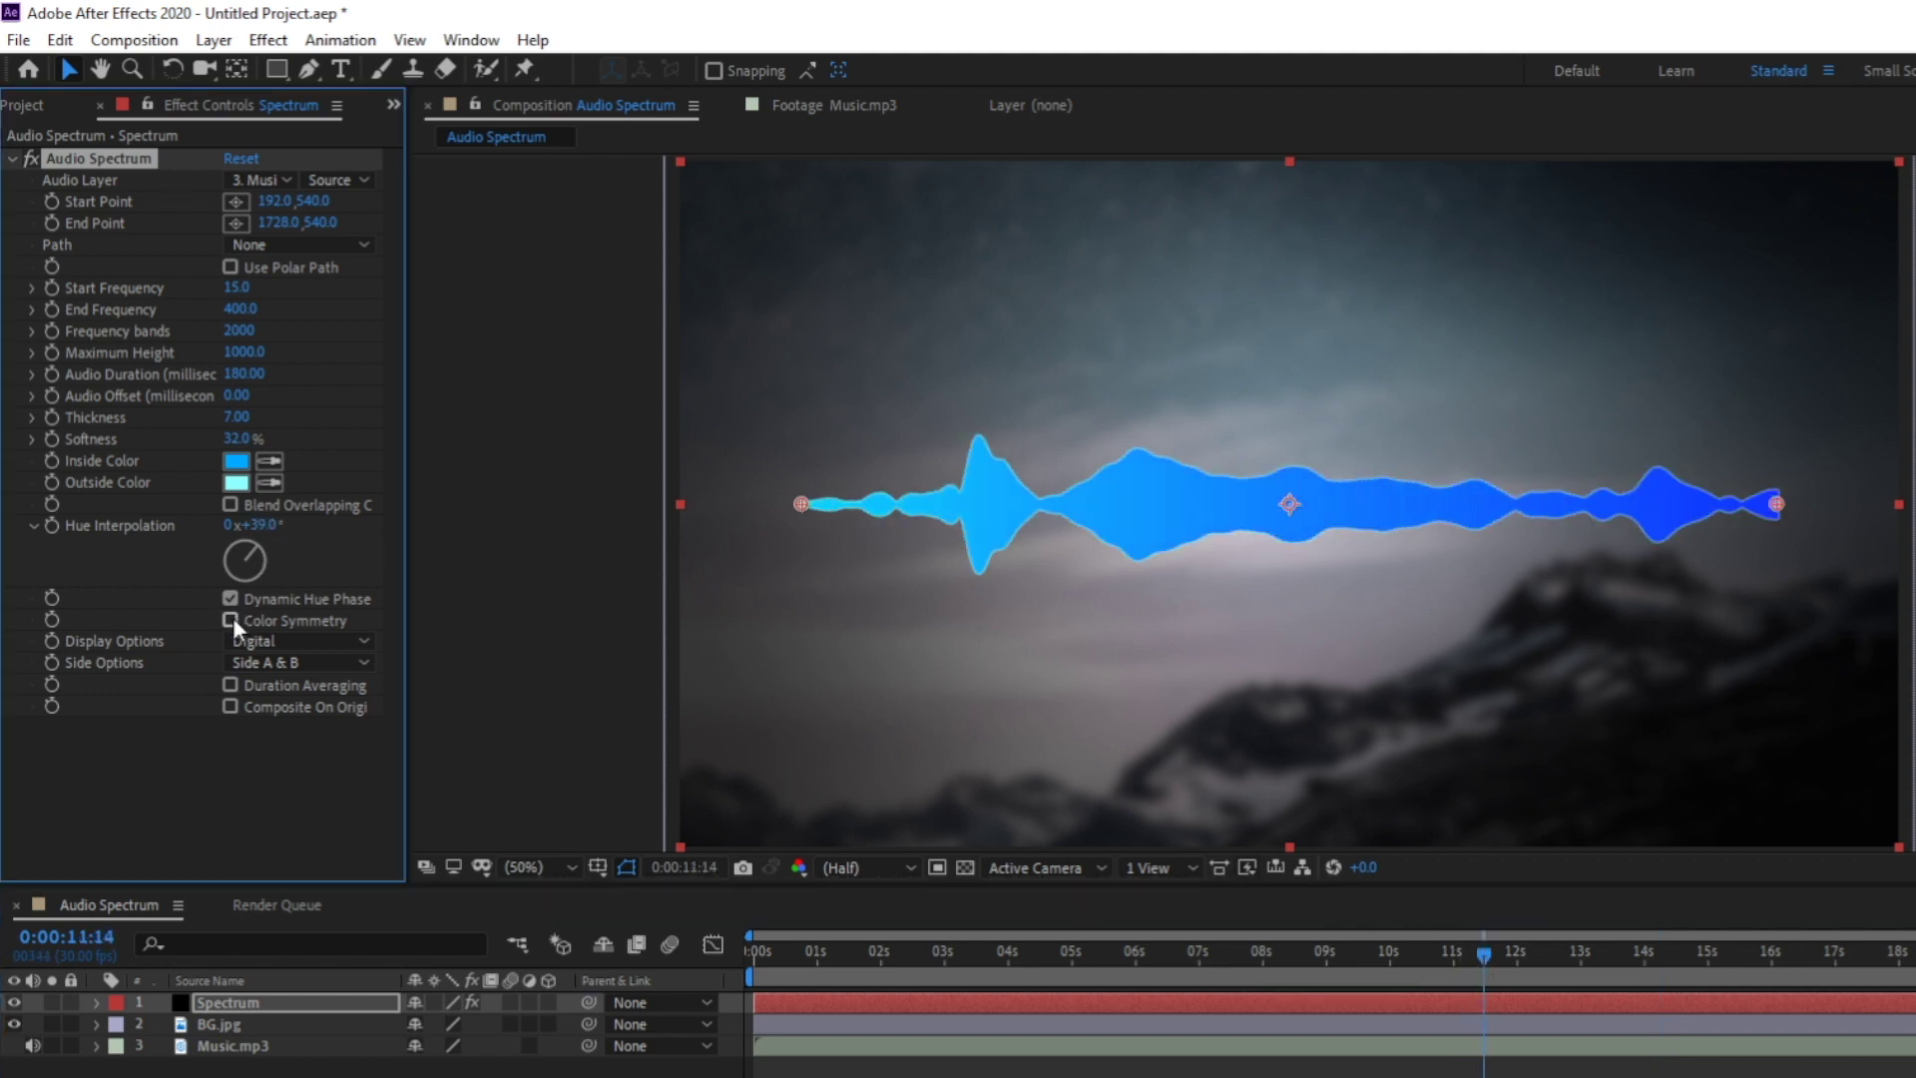
click(231, 617)
click(232, 619)
click(231, 619)
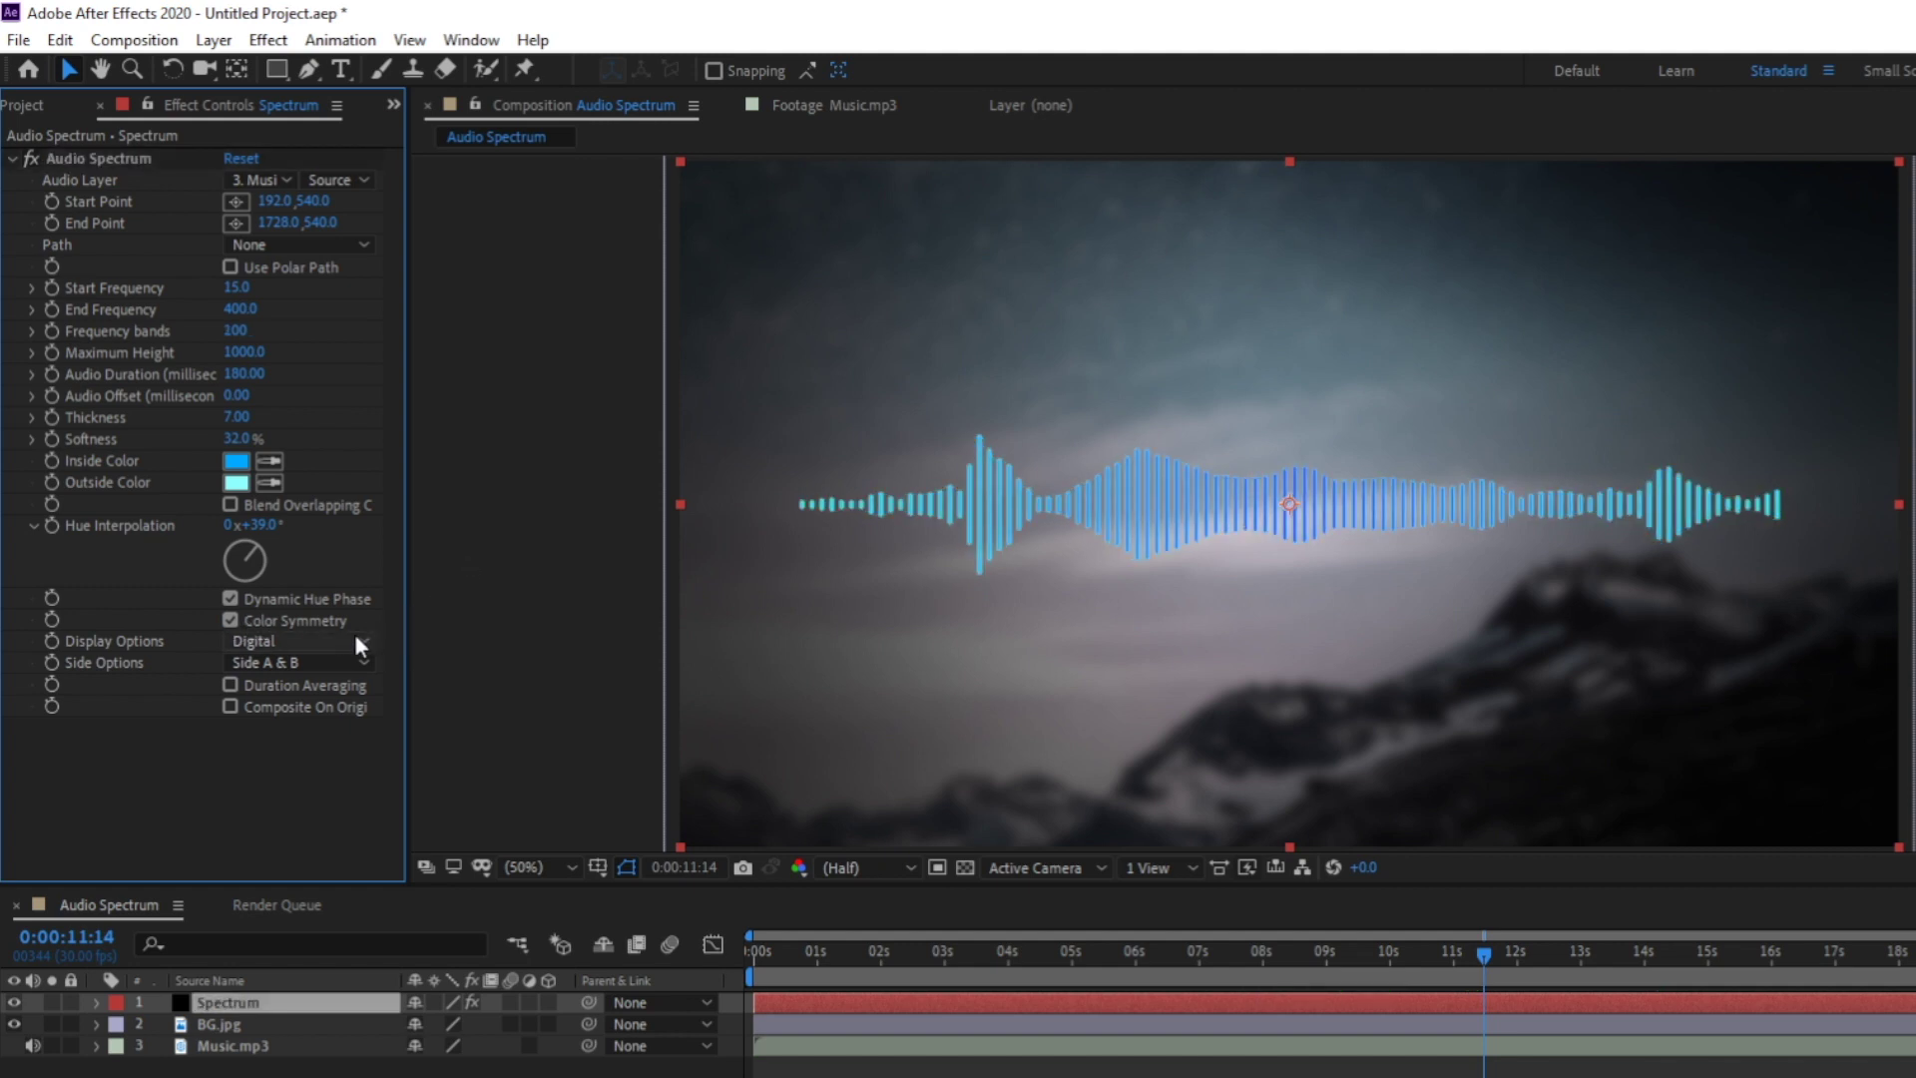
click(357, 641)
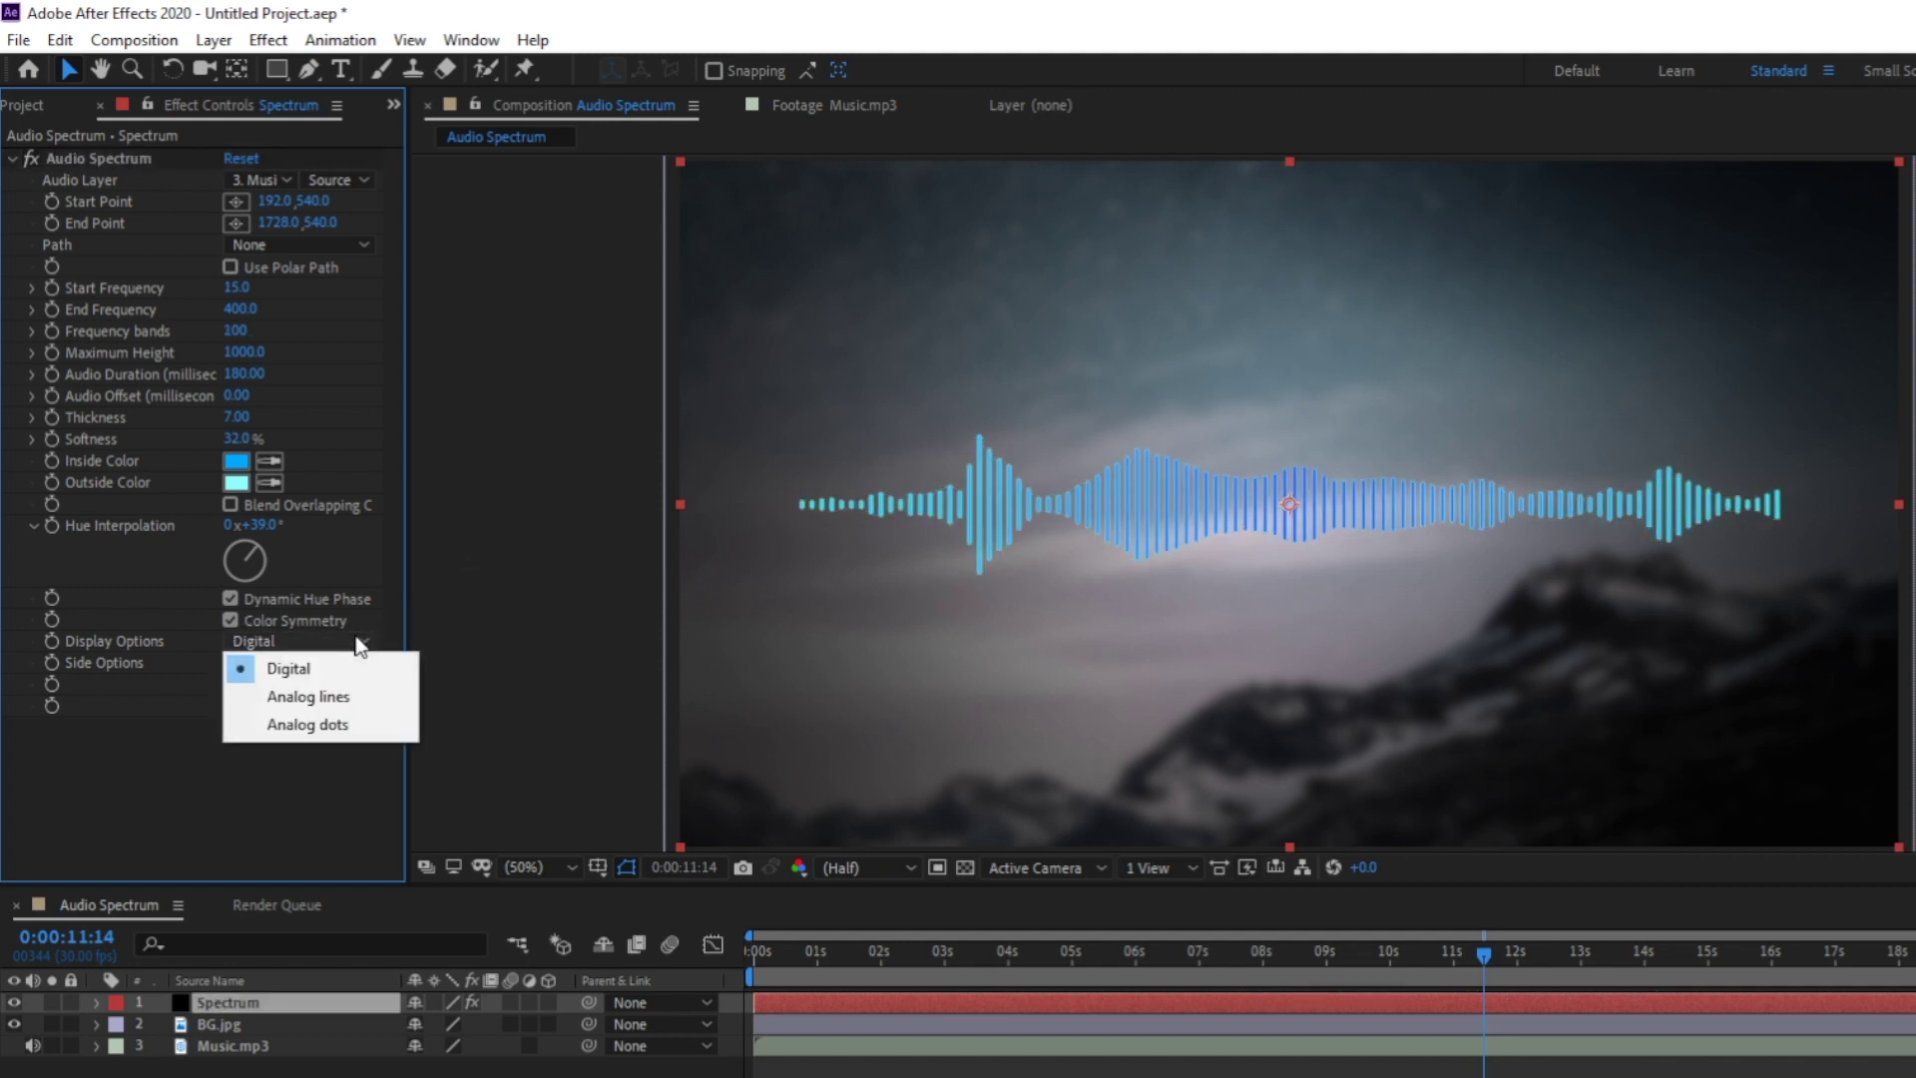
click(391, 695)
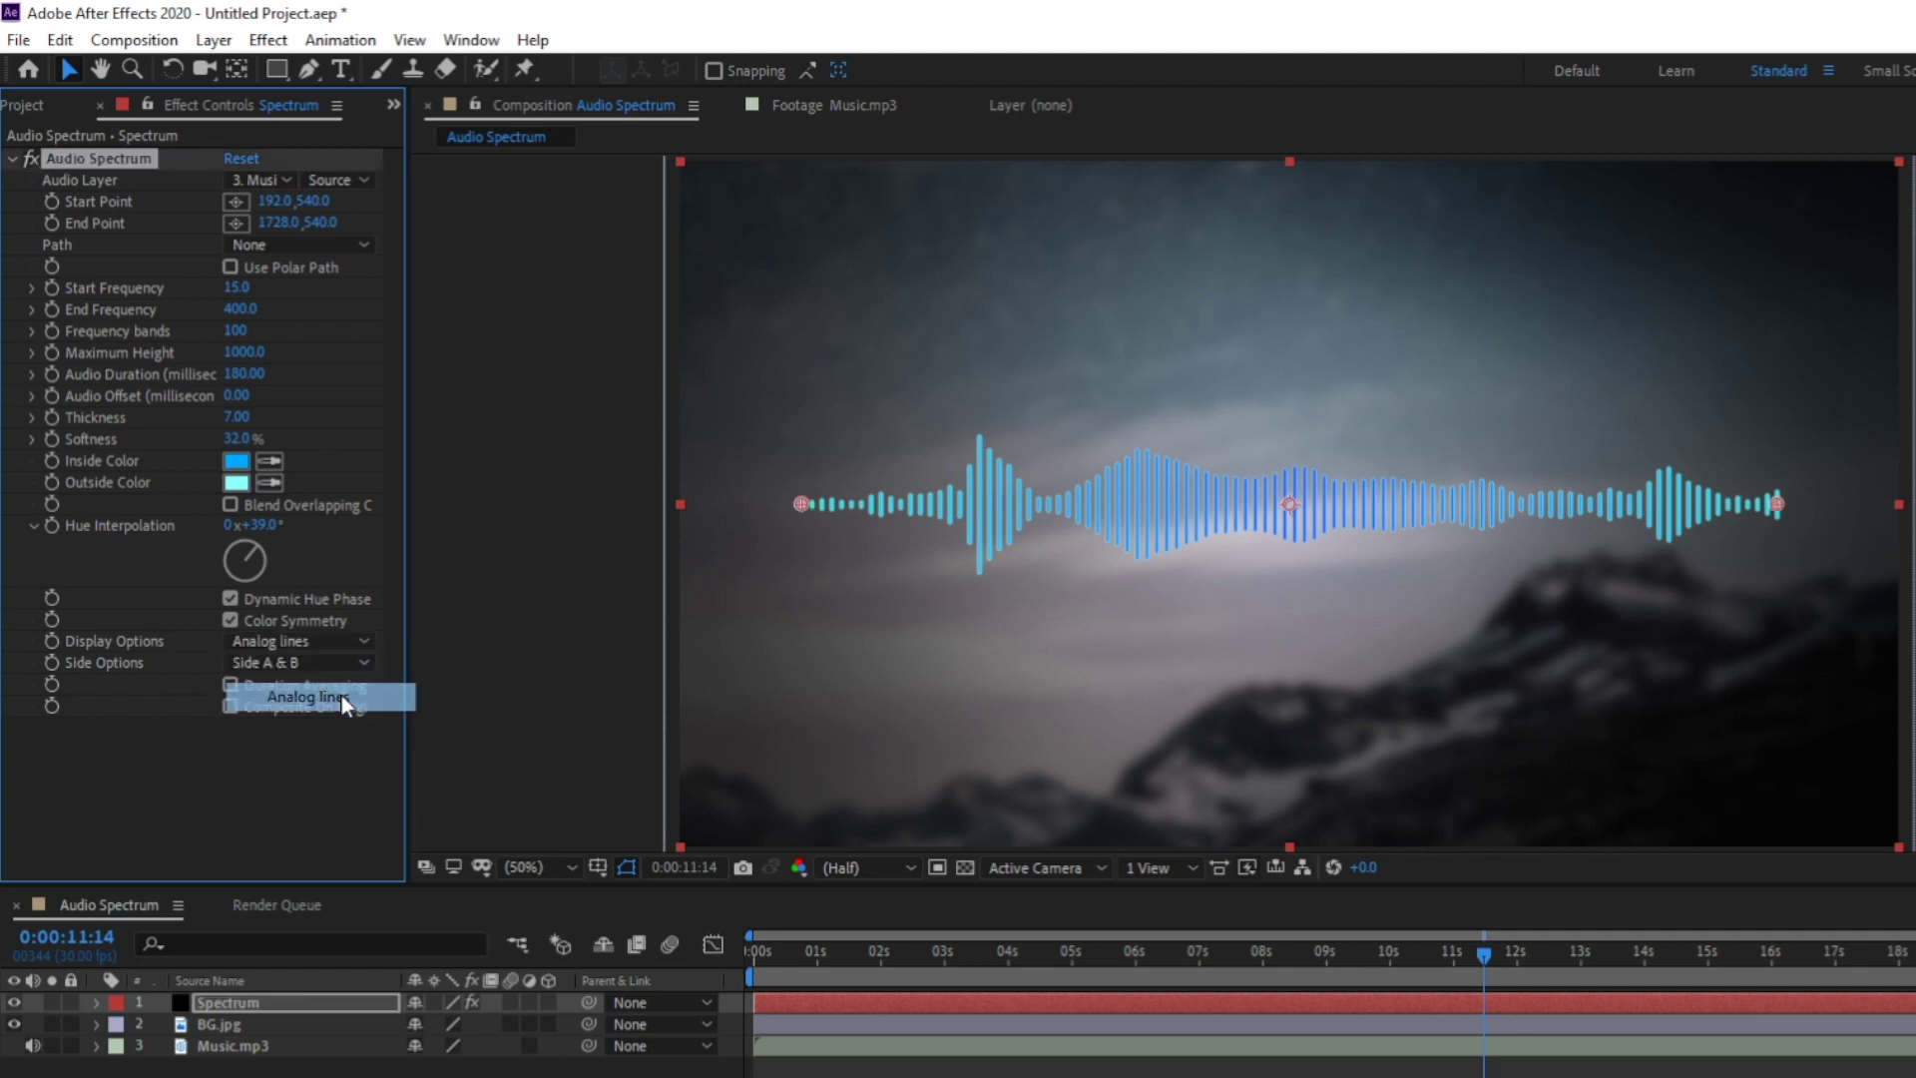
key(space)
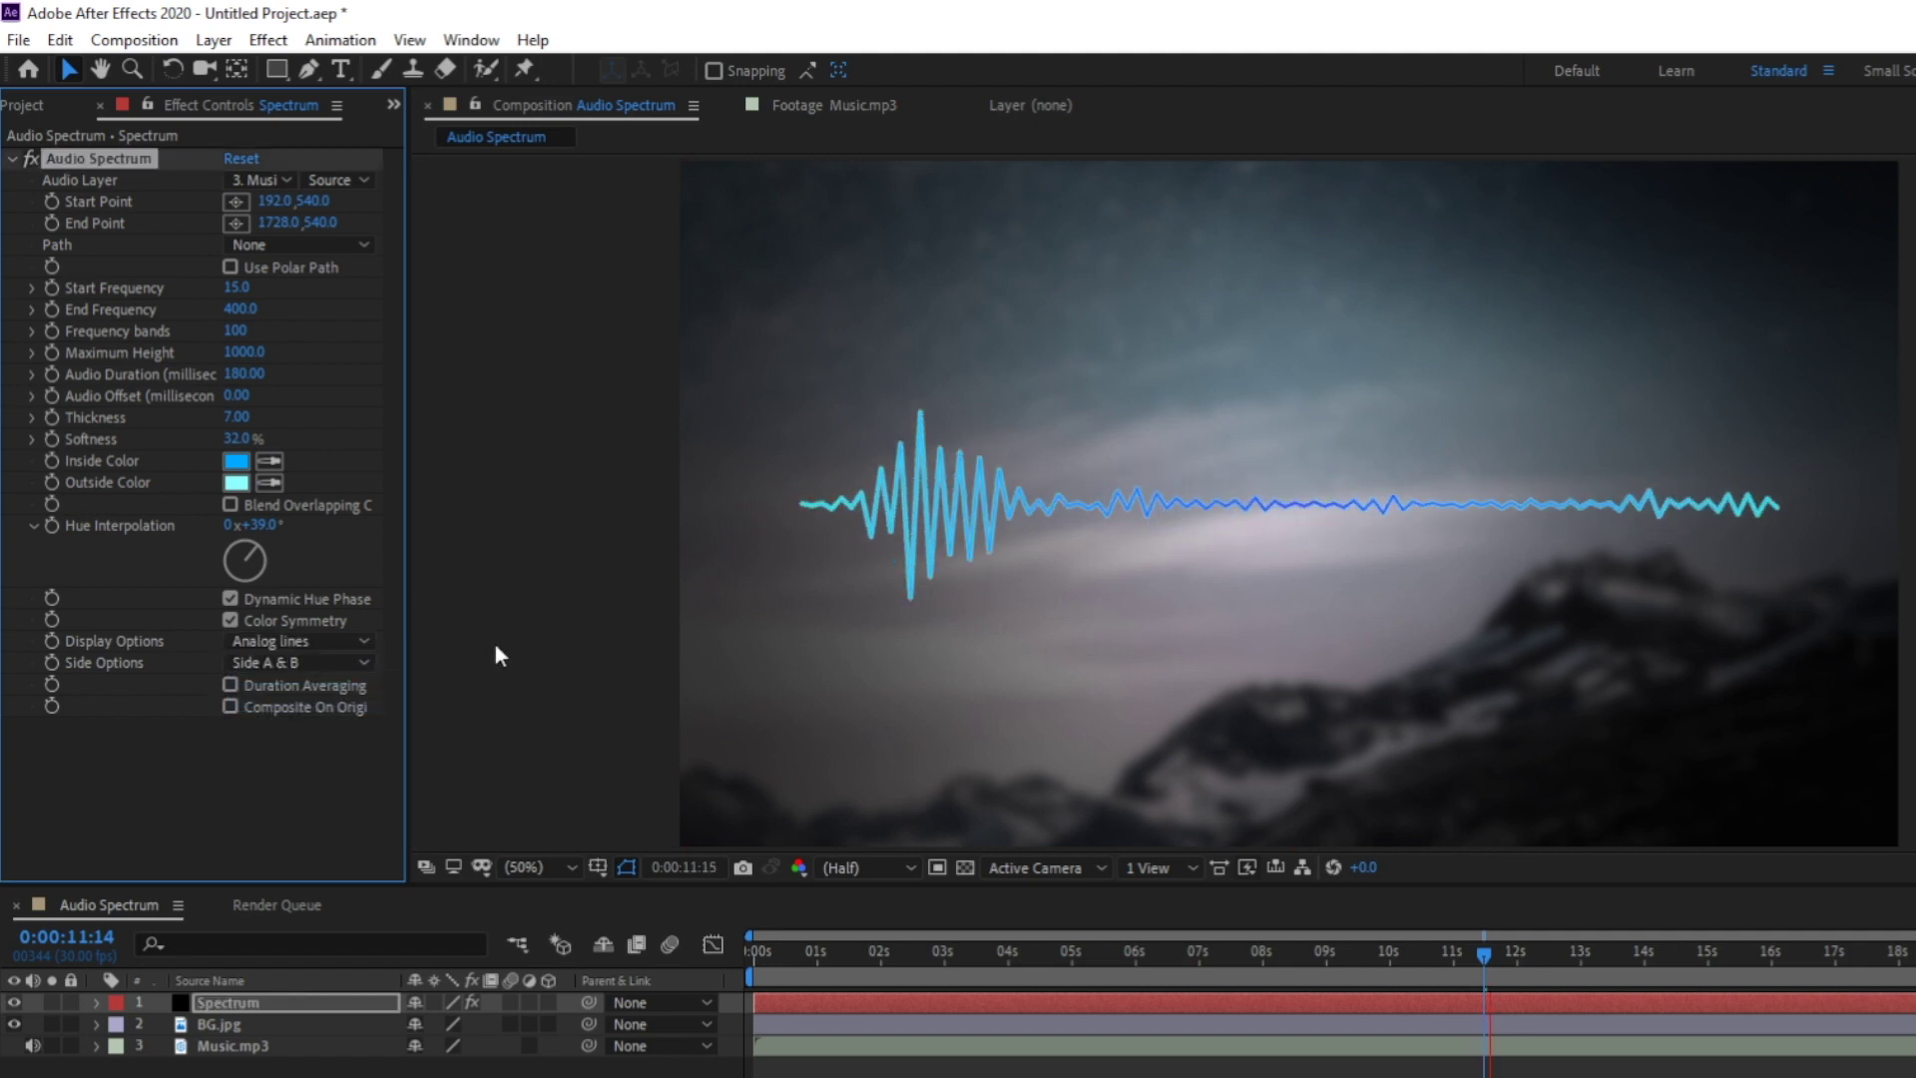
click(365, 642)
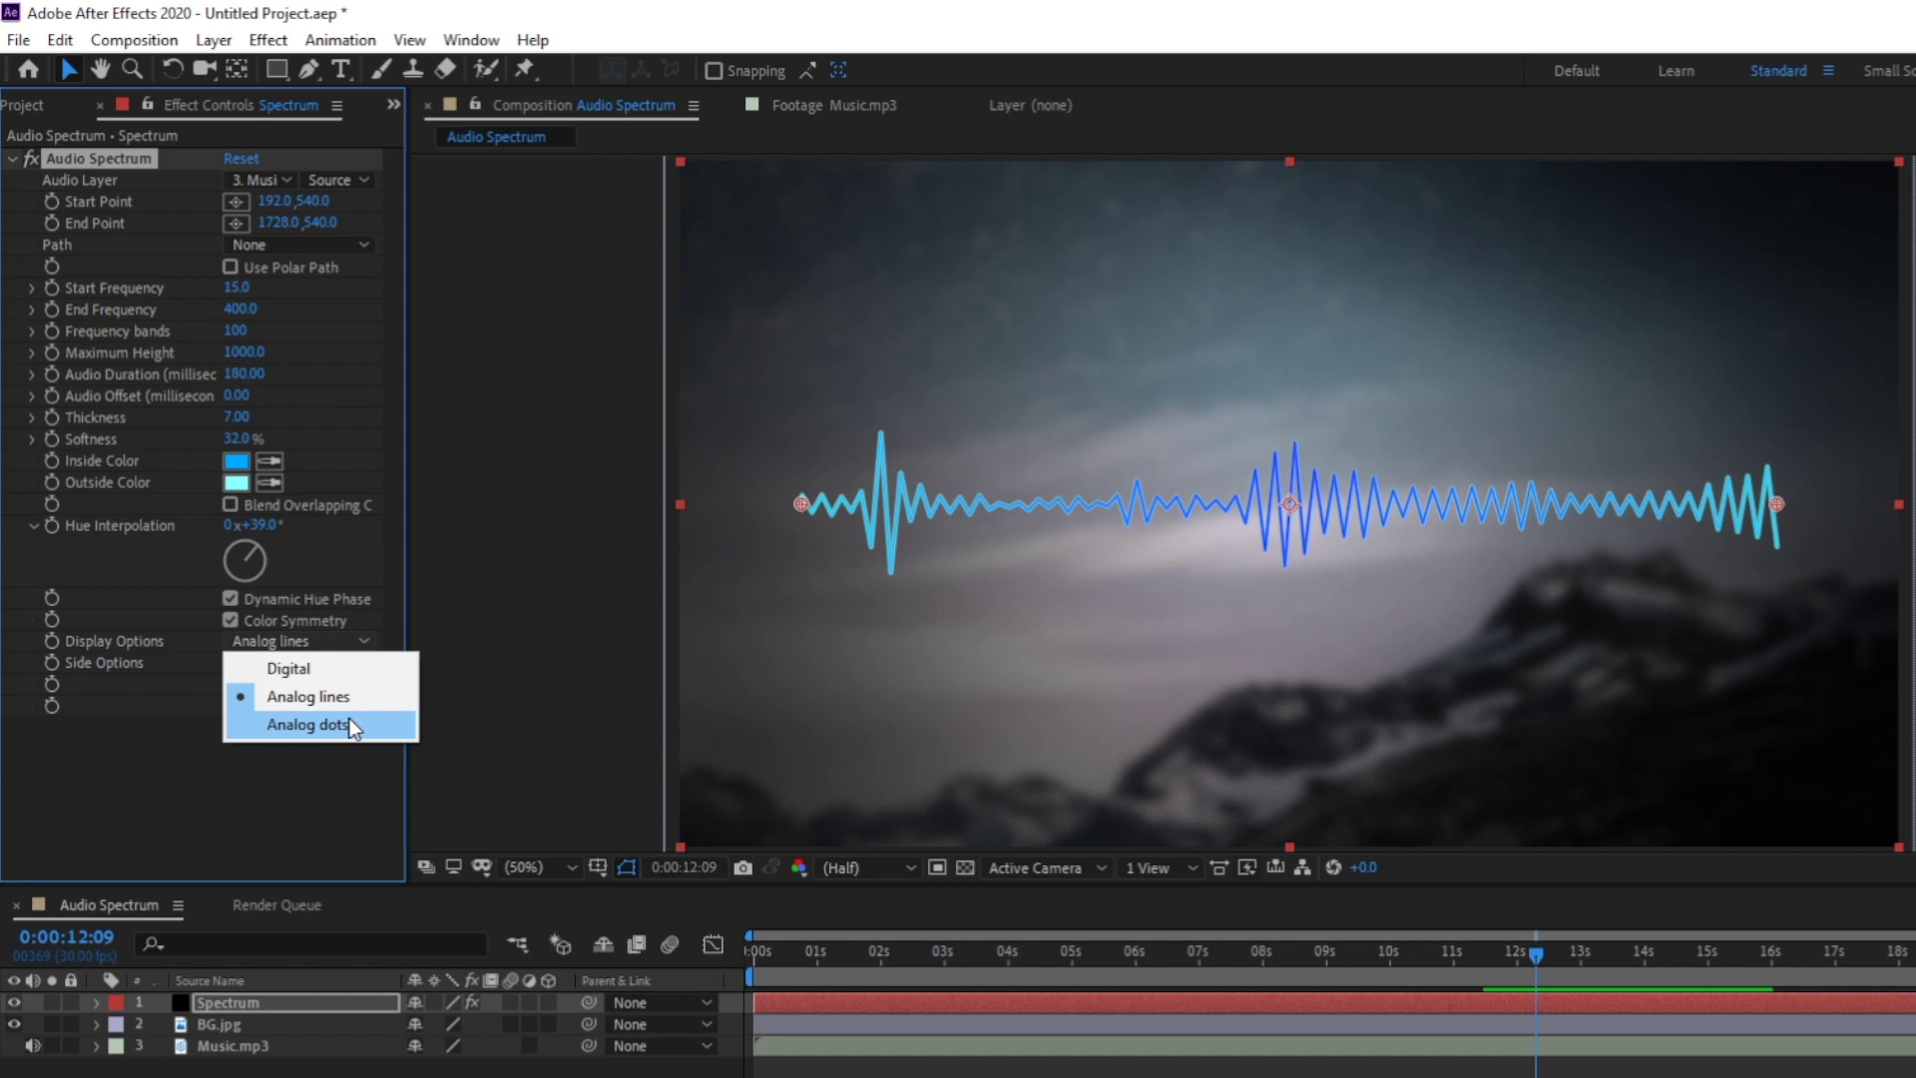
click(349, 718)
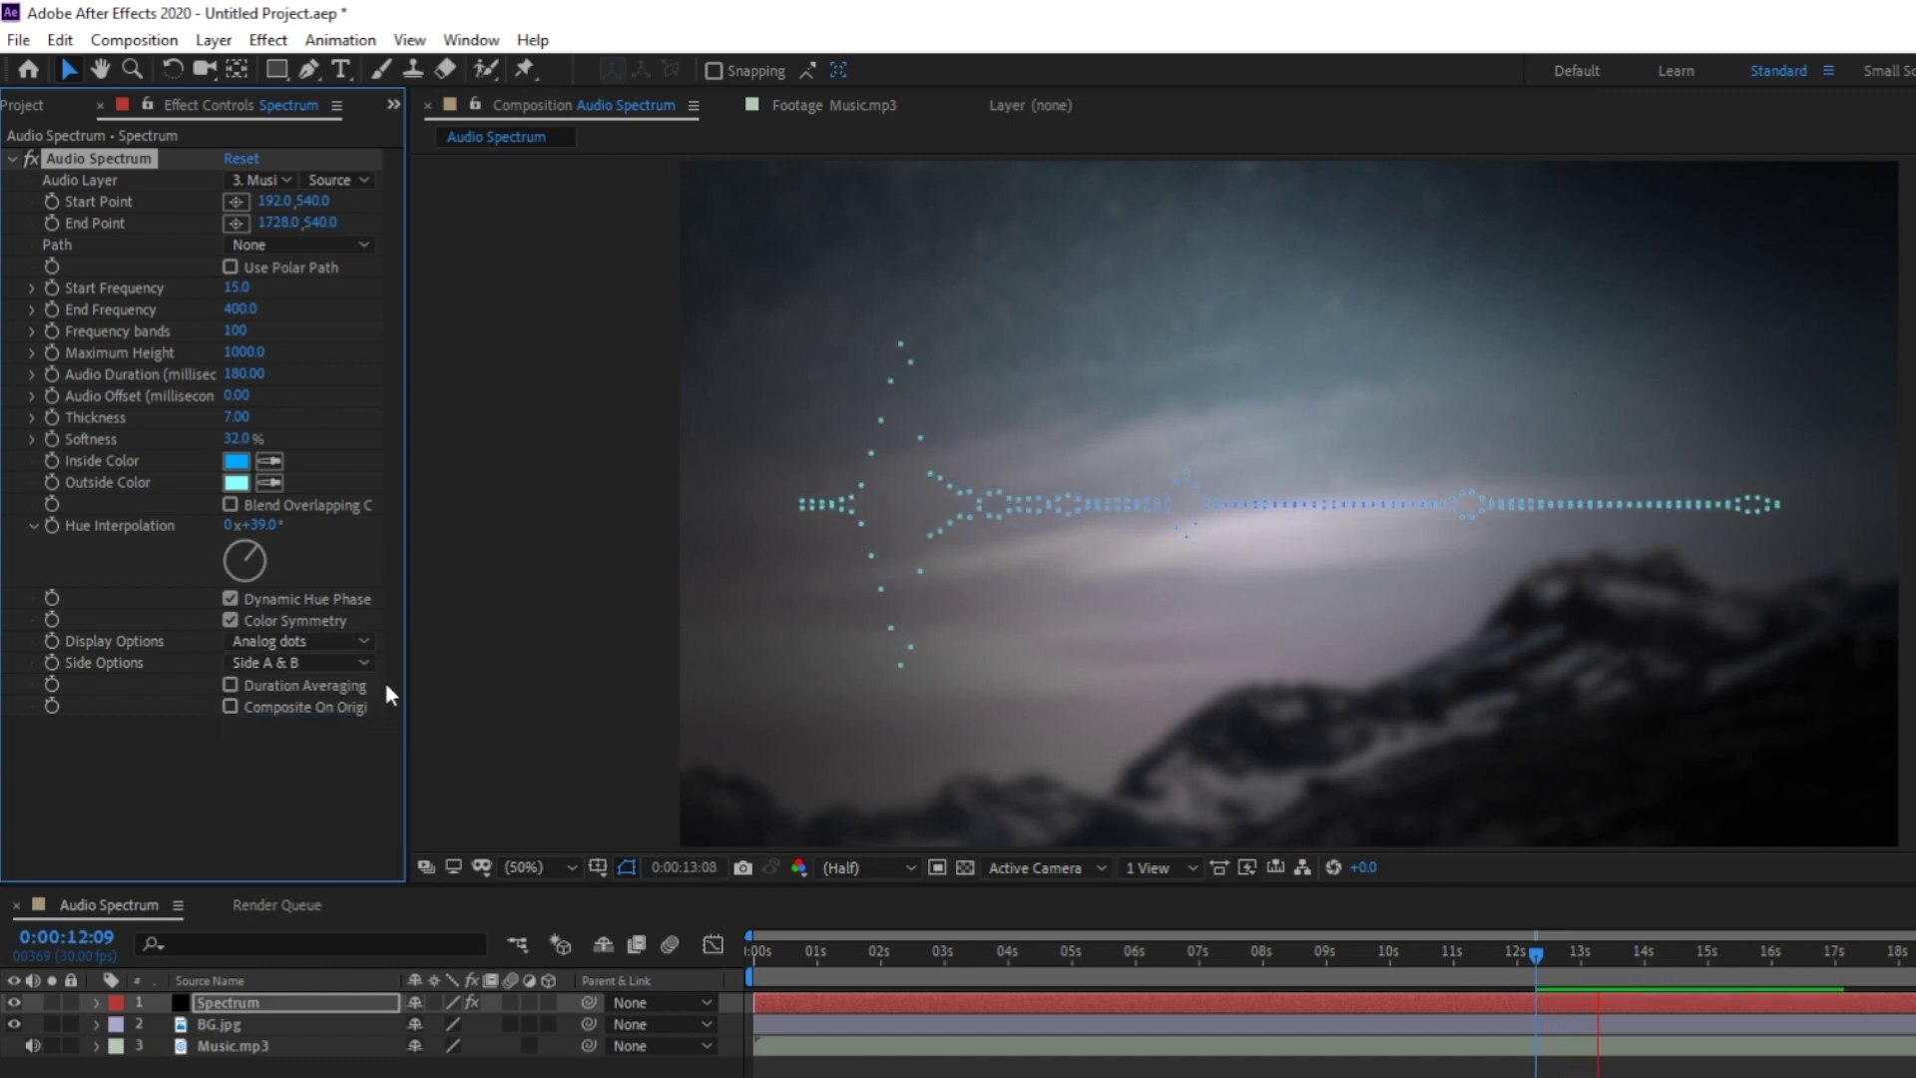
key(space)
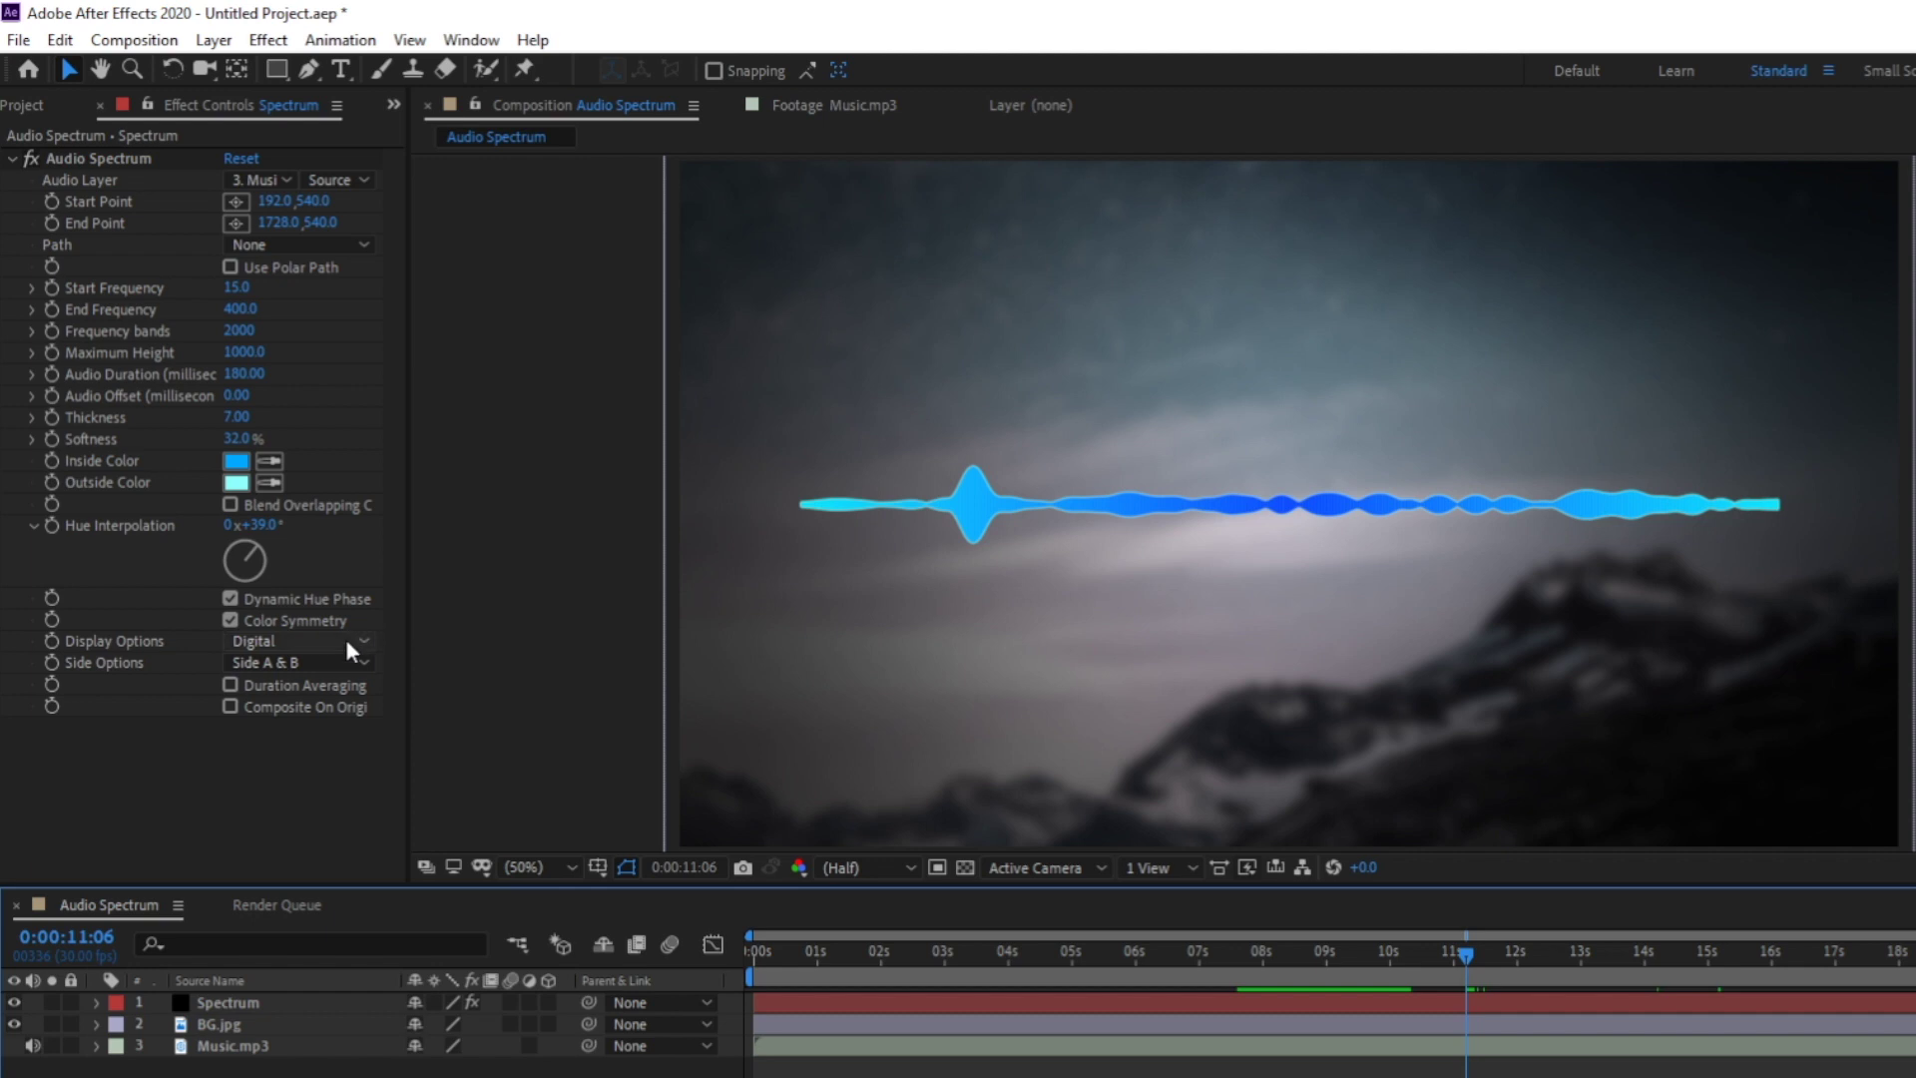
click(349, 662)
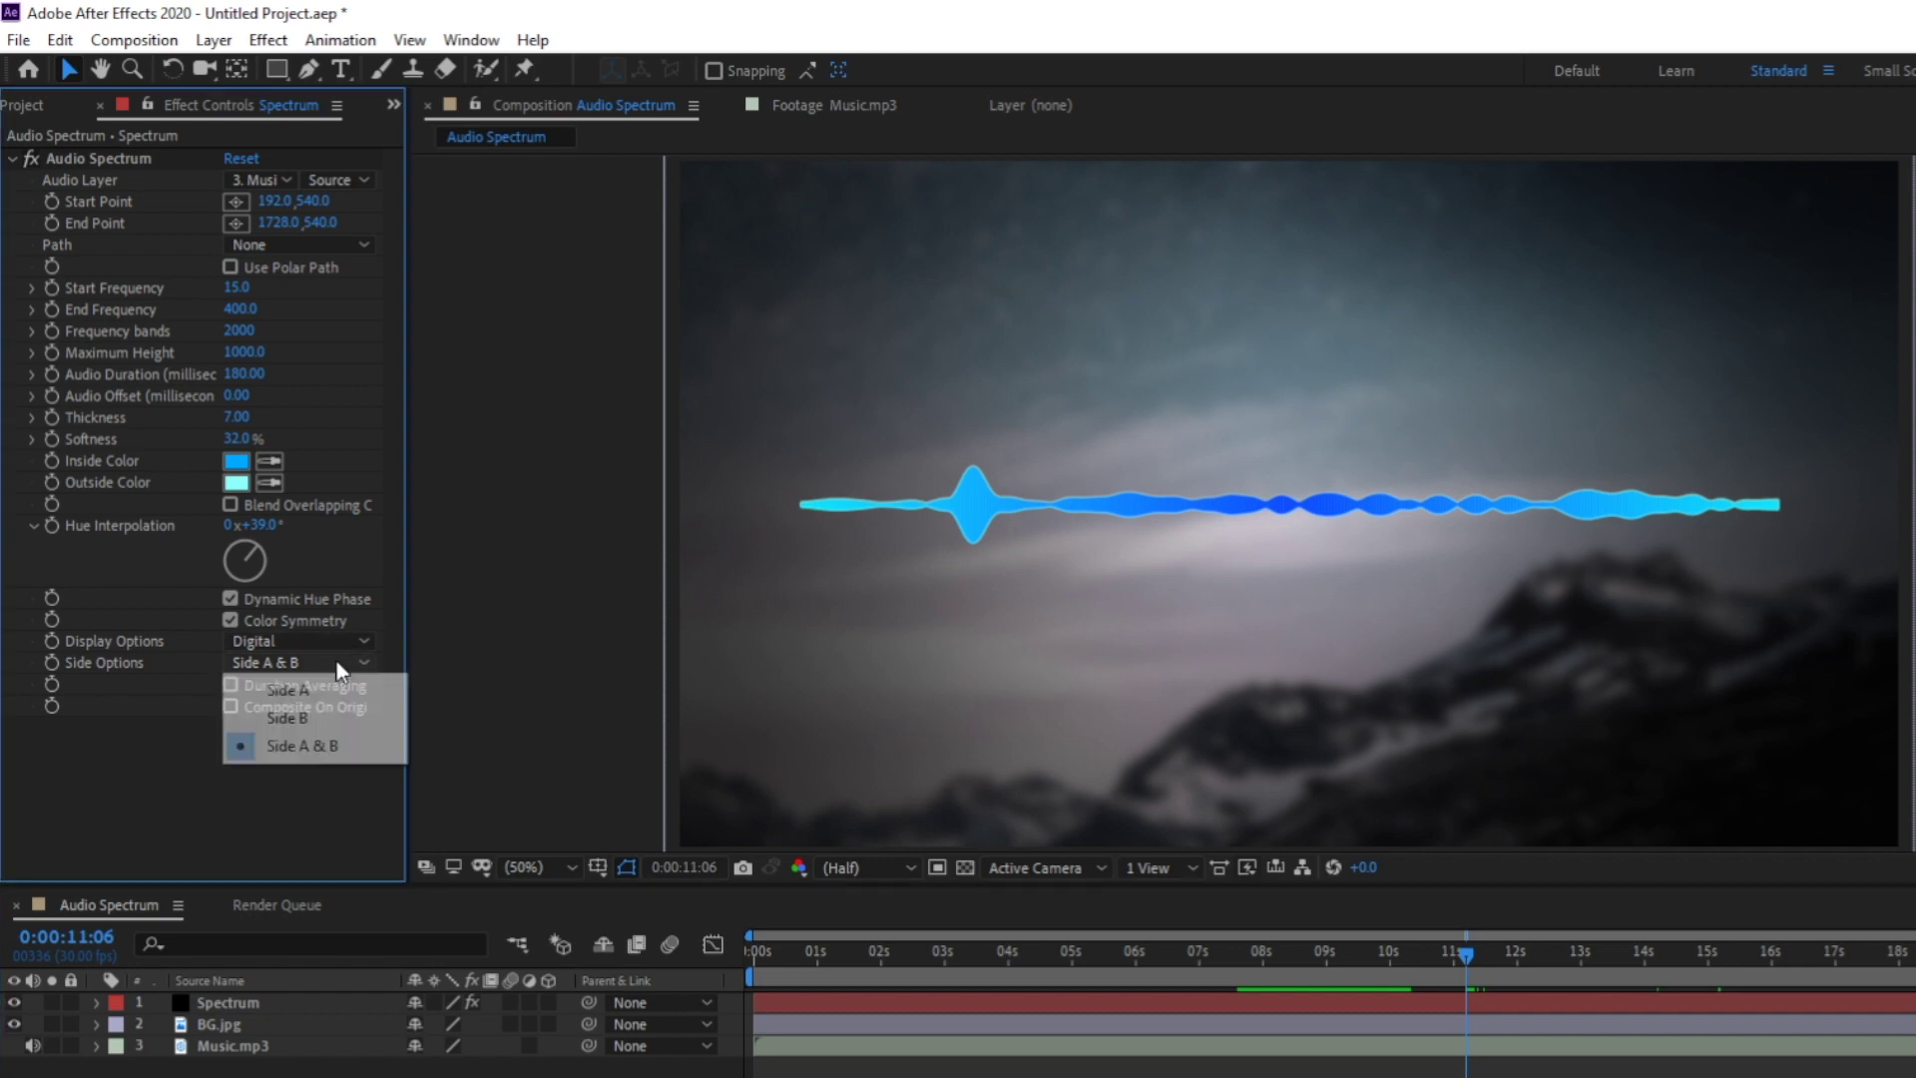
click(337, 685)
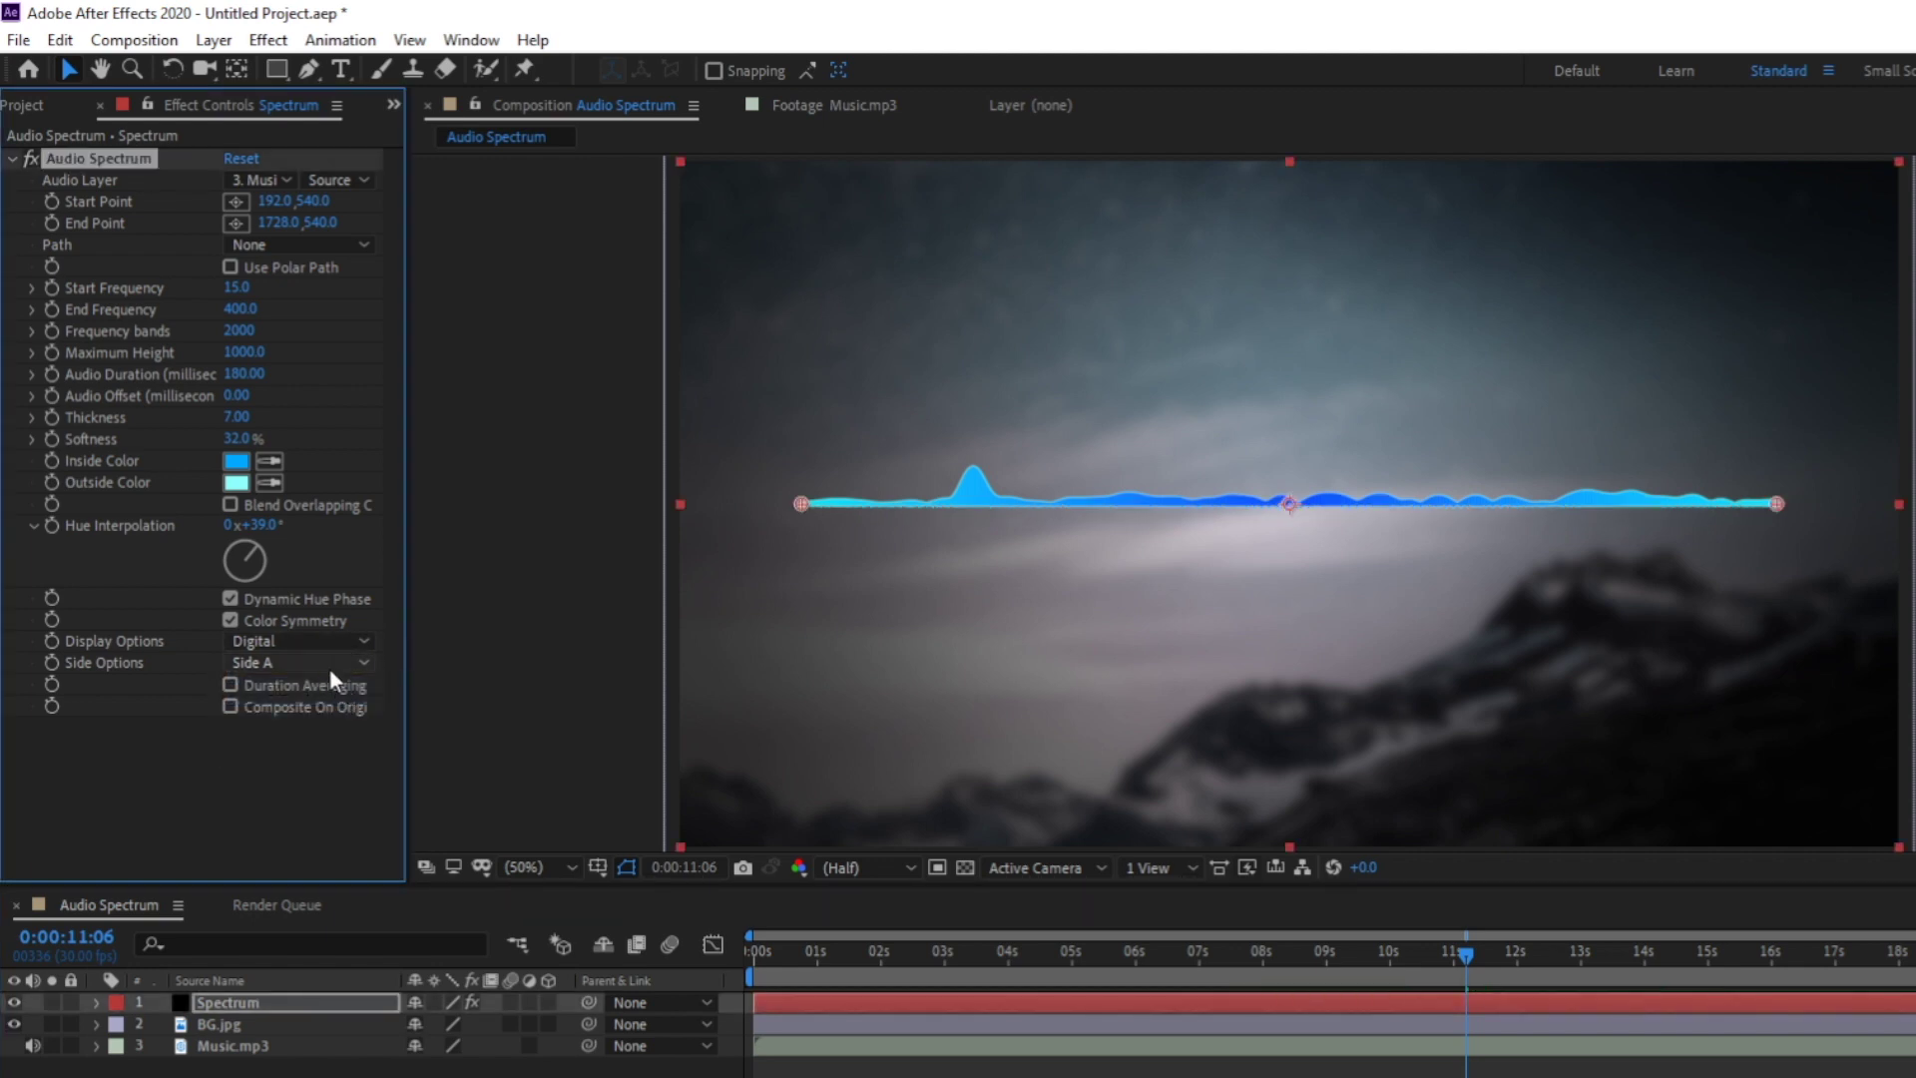
click(330, 665)
click(324, 710)
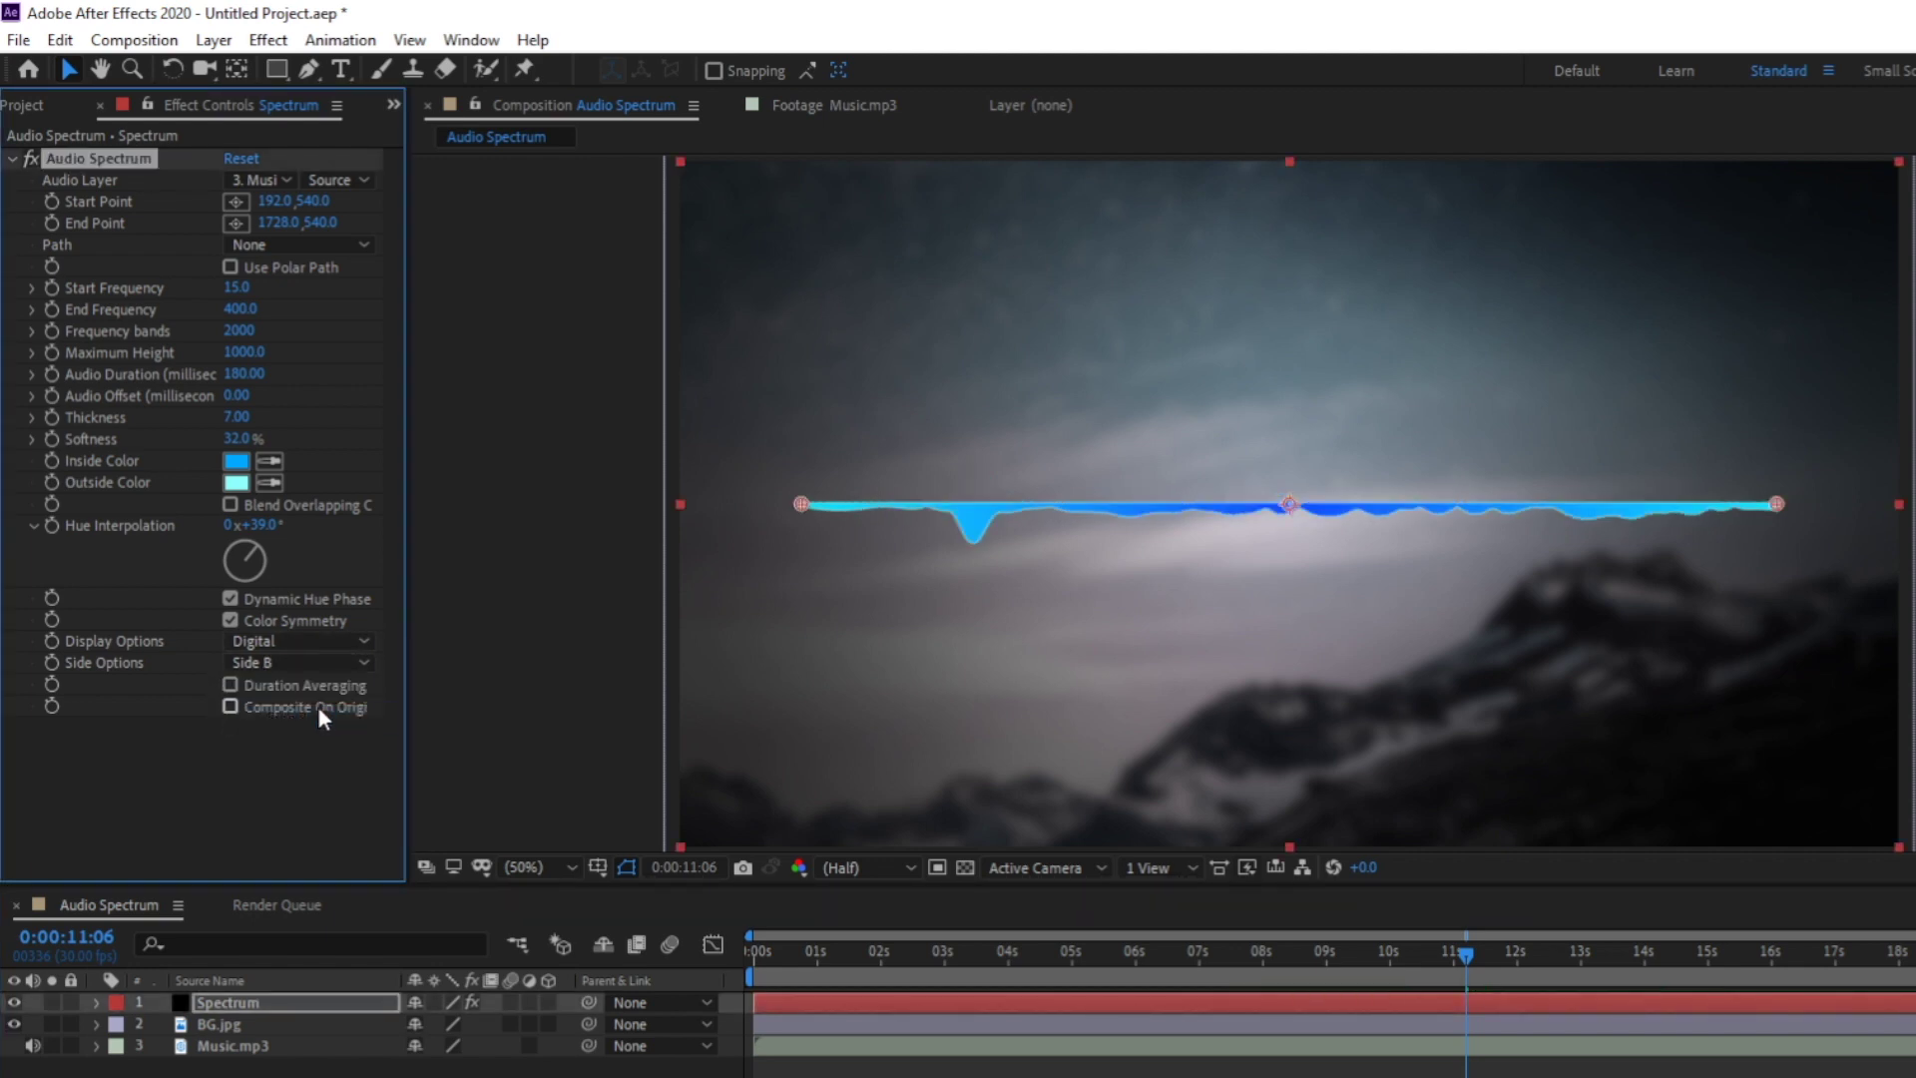
click(329, 663)
click(299, 745)
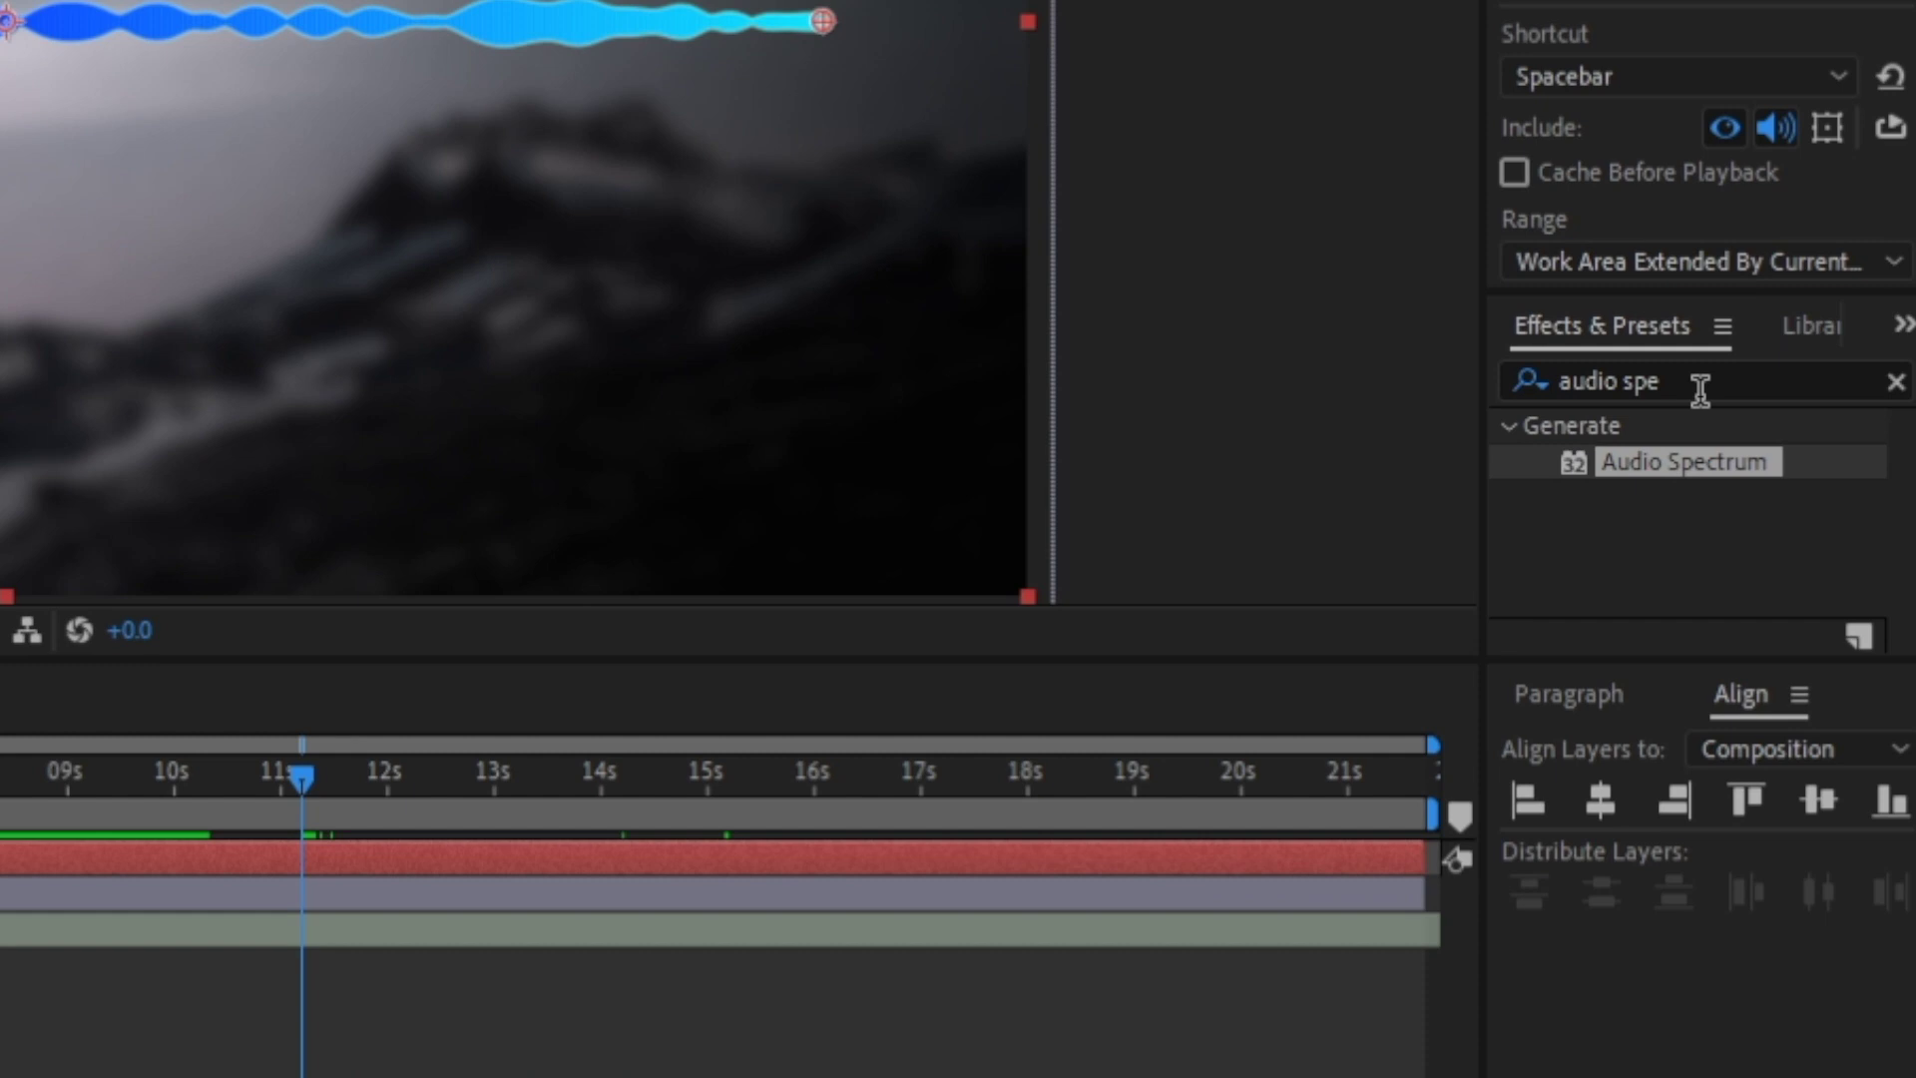
Search Effects & Presets for 'polar' and apply Polar Coordinates to the Spectrum layer.
click(1683, 380)
drag(1683, 380, 1499, 354)
text(polar)
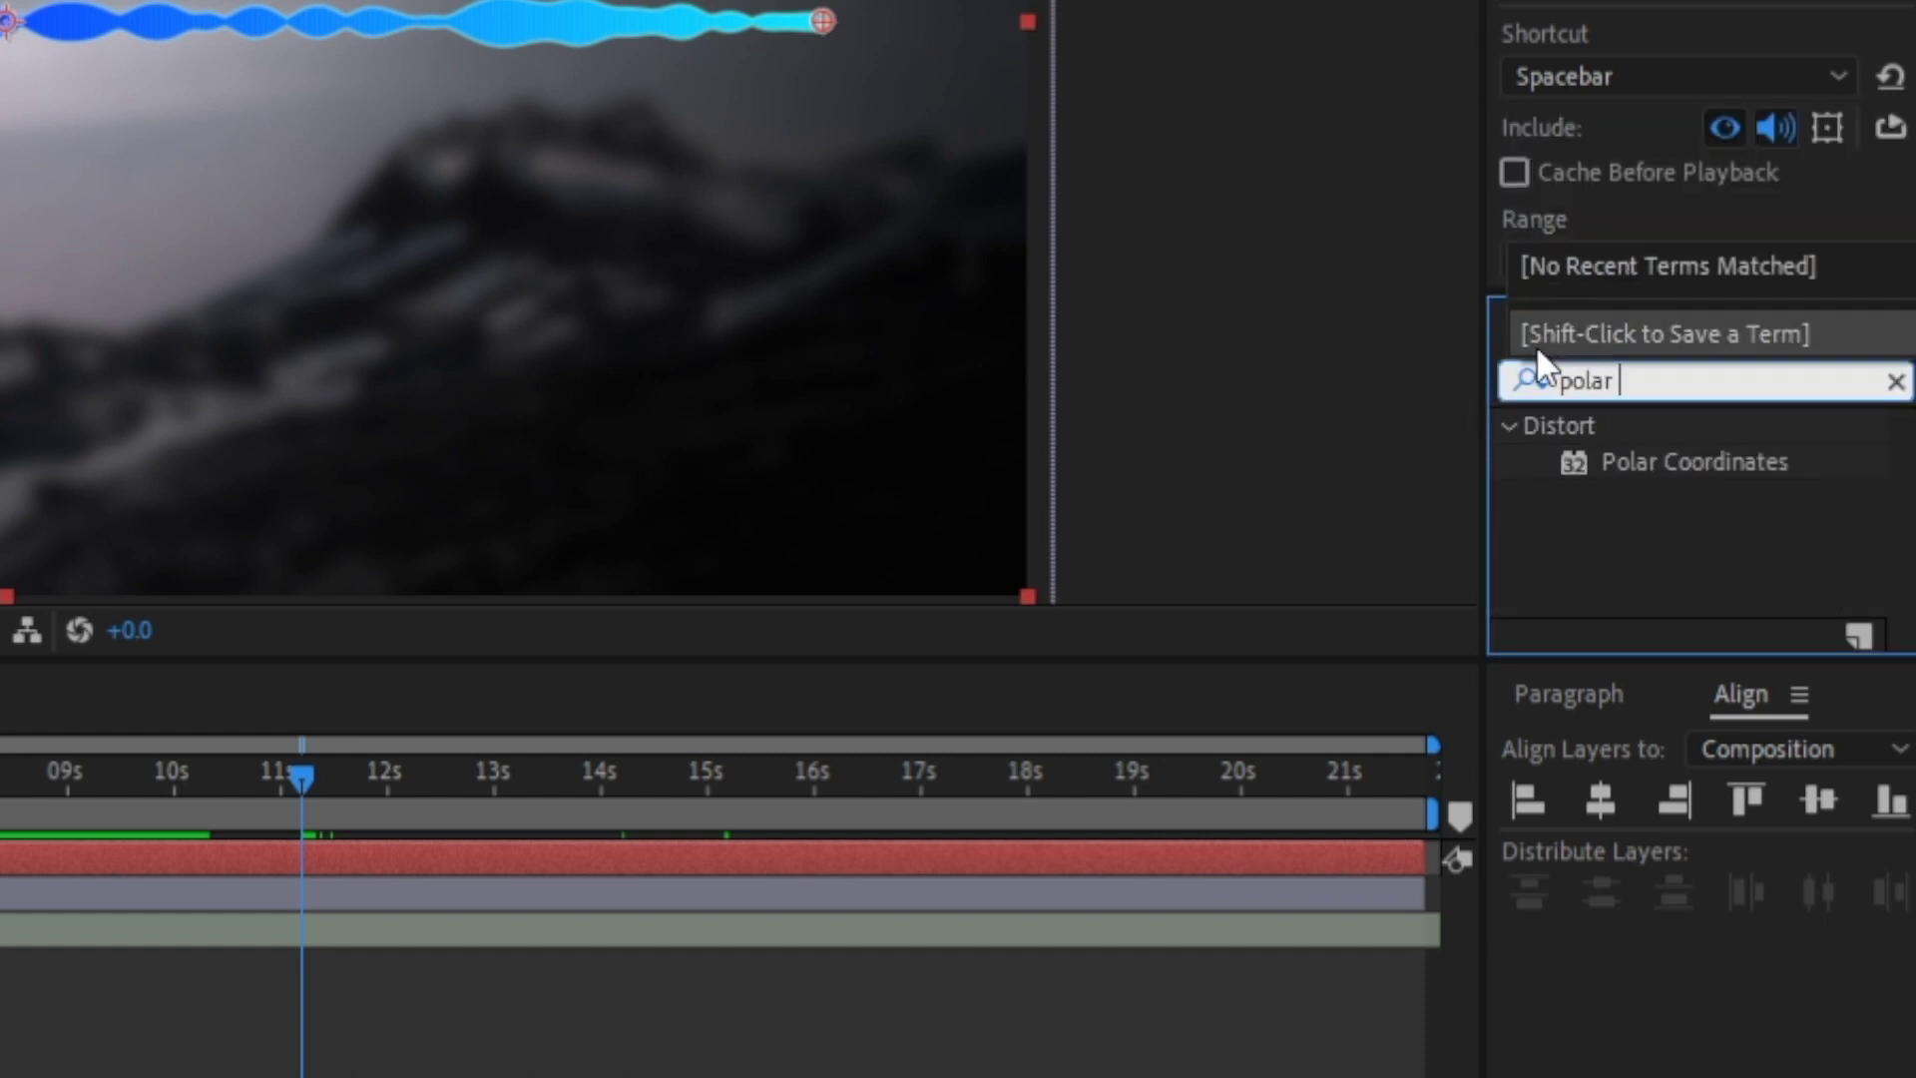
drag(1689, 467, 0, 716)
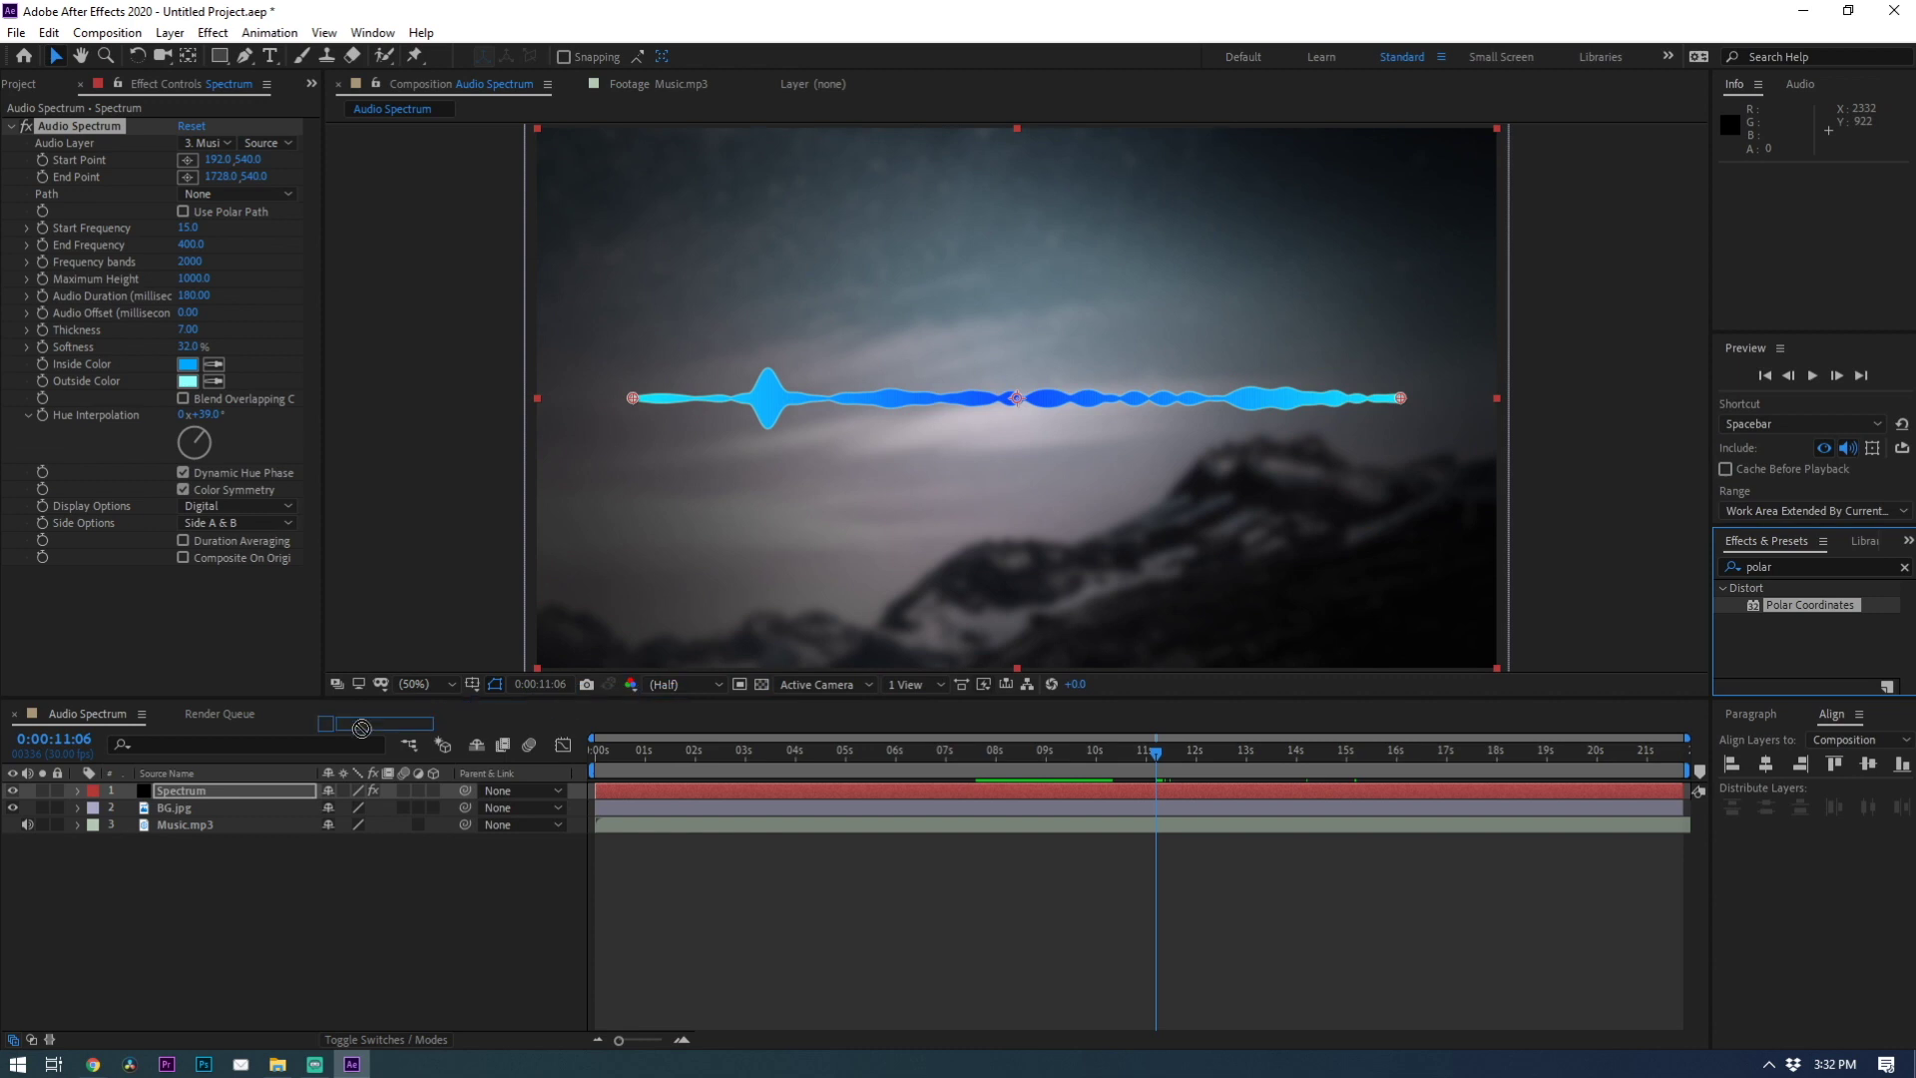
drag(361, 727, 260, 792)
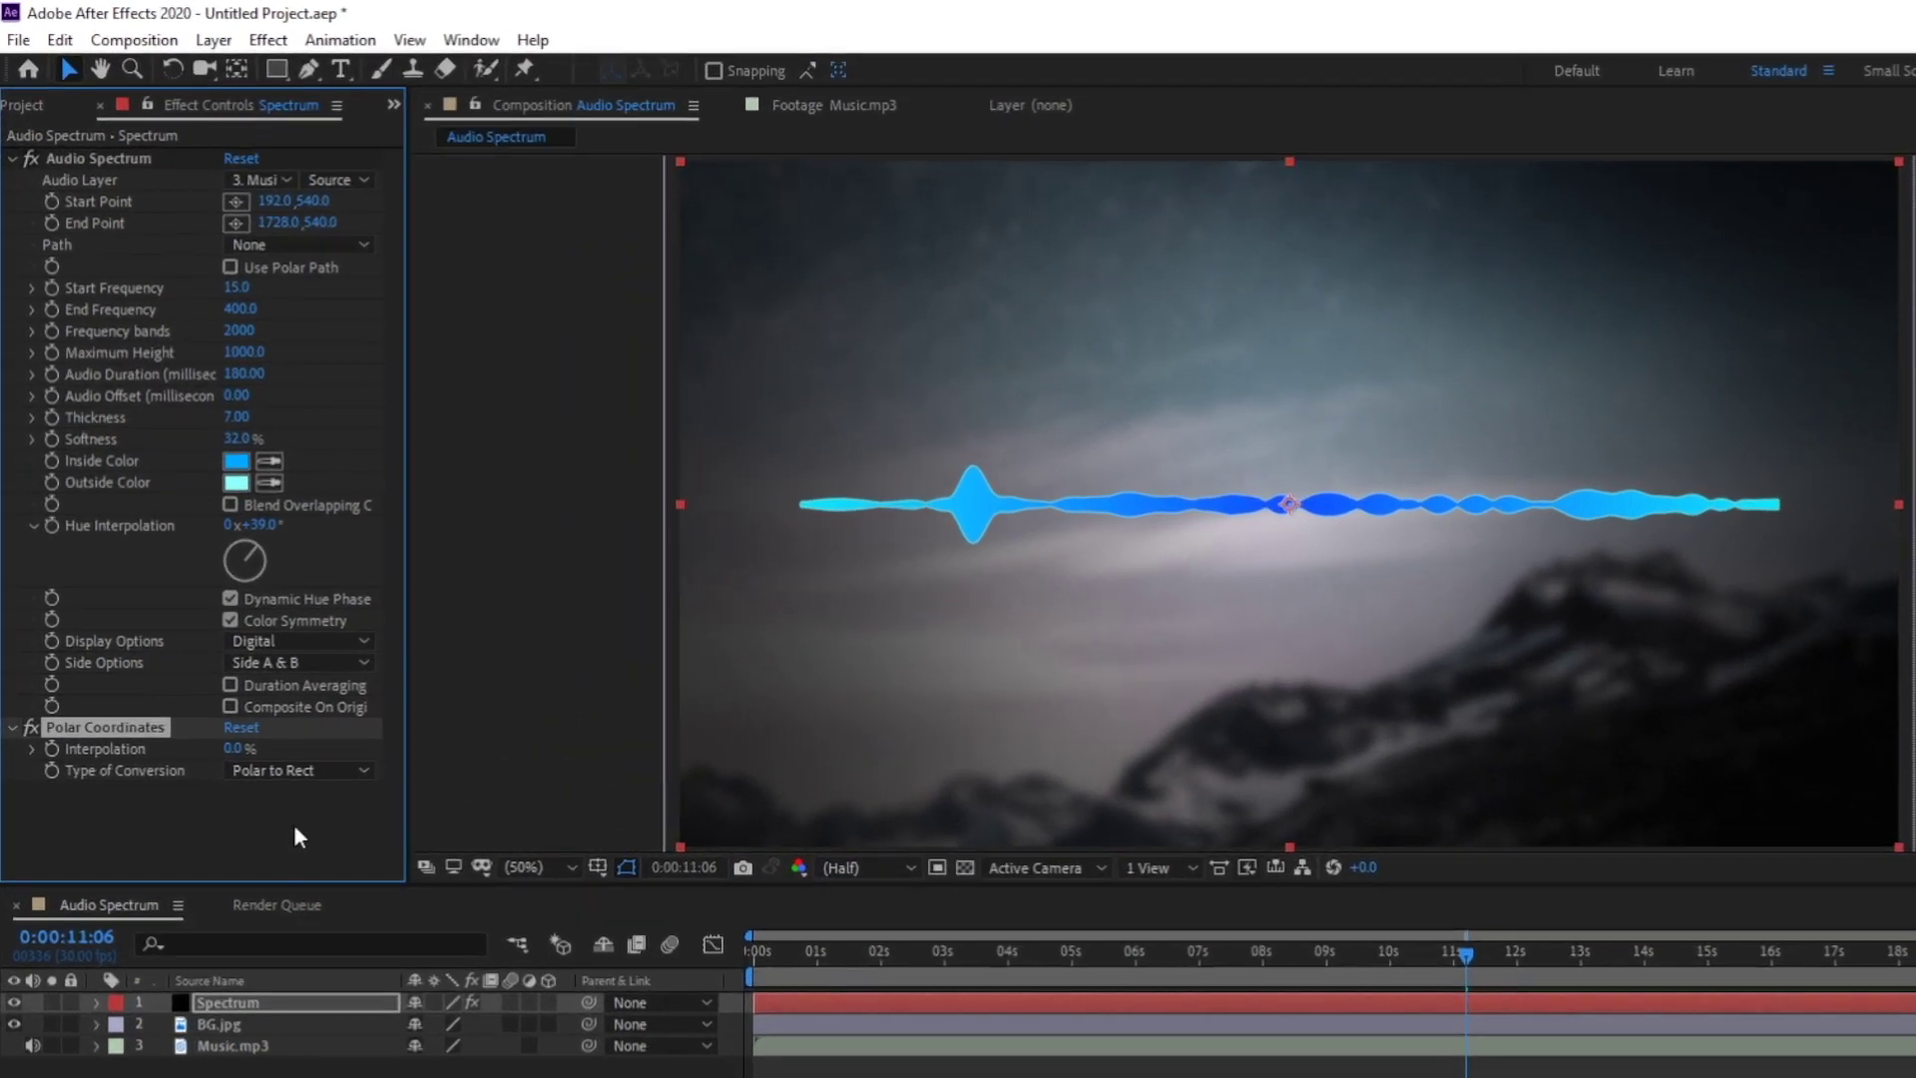
Set Polar Coordinates to Rect to Polar with Interpolation 100%.
click(294, 774)
click(305, 799)
click(240, 748)
text(100)
key(Return)
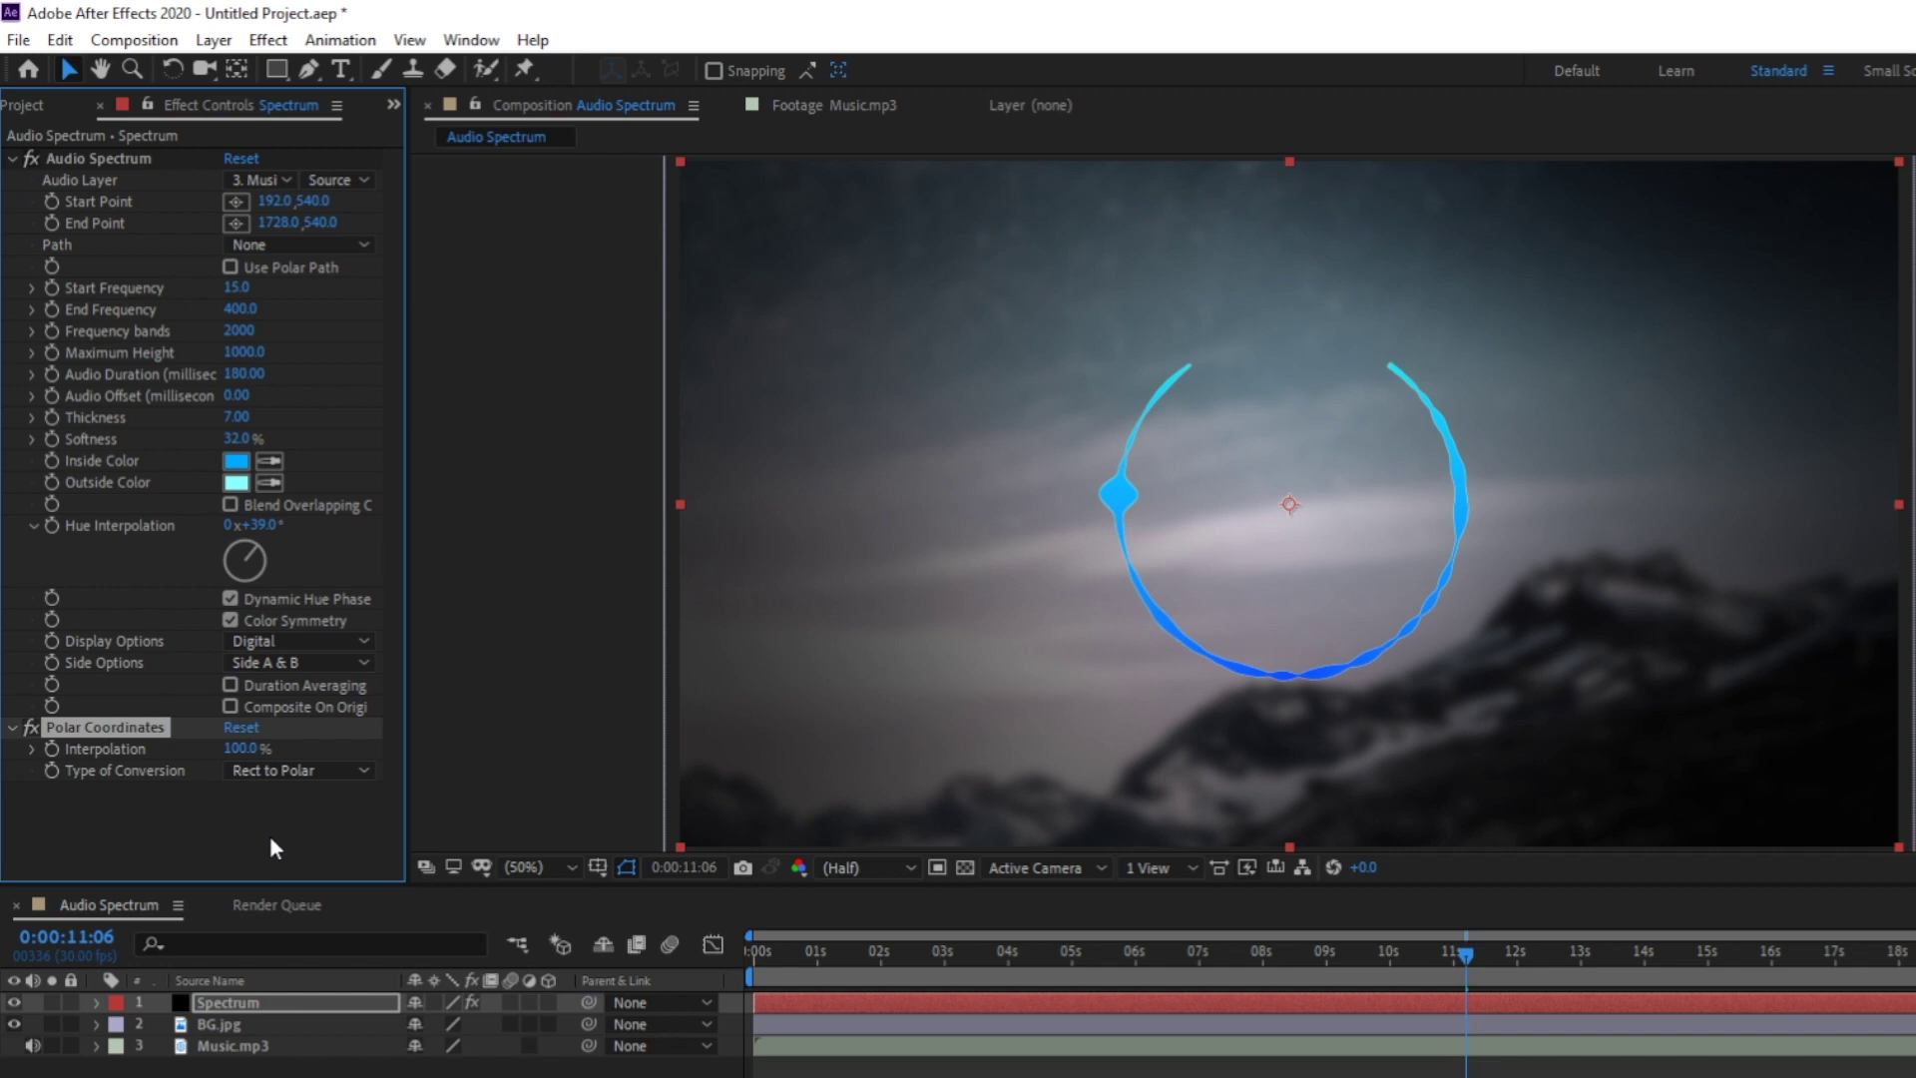
click(301, 664)
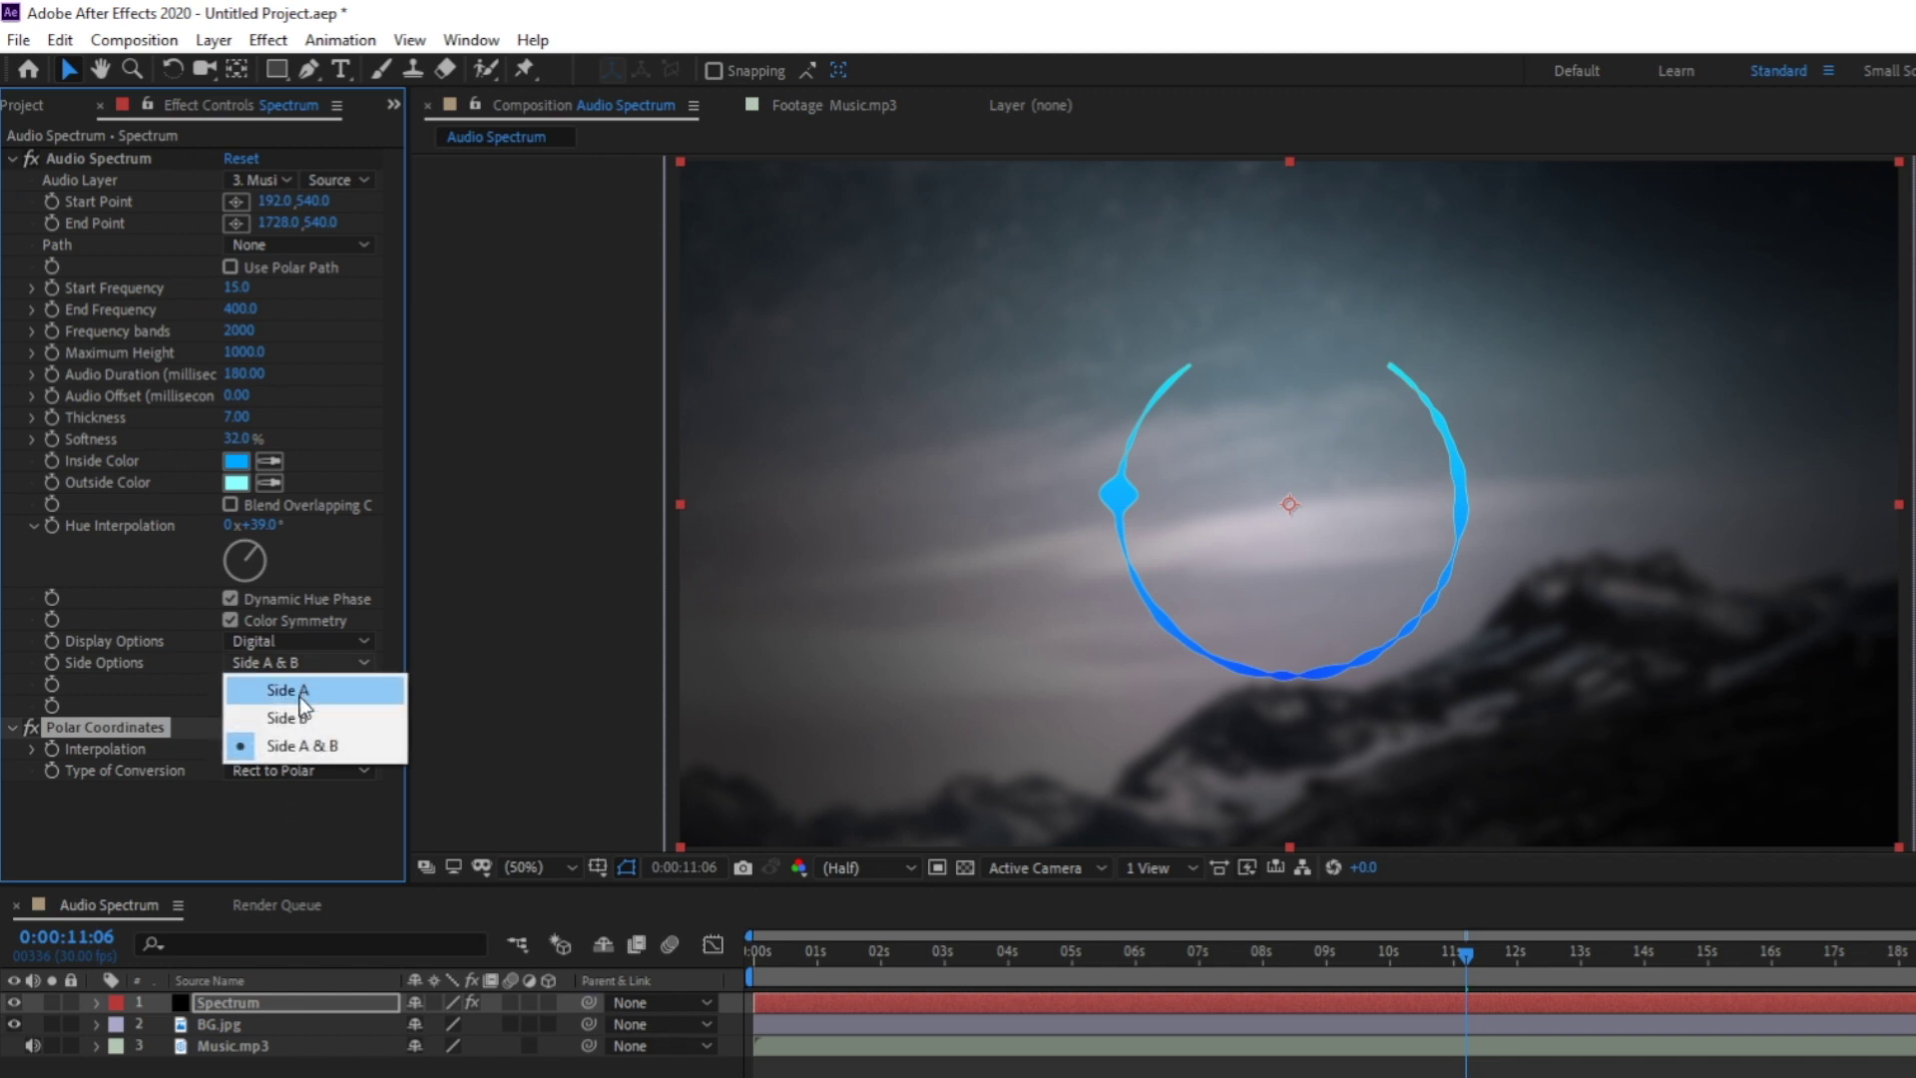
Set Side Options to Side B, Maximum Height 2260, Start Point X 0 and End Point X 1920.
click(299, 716)
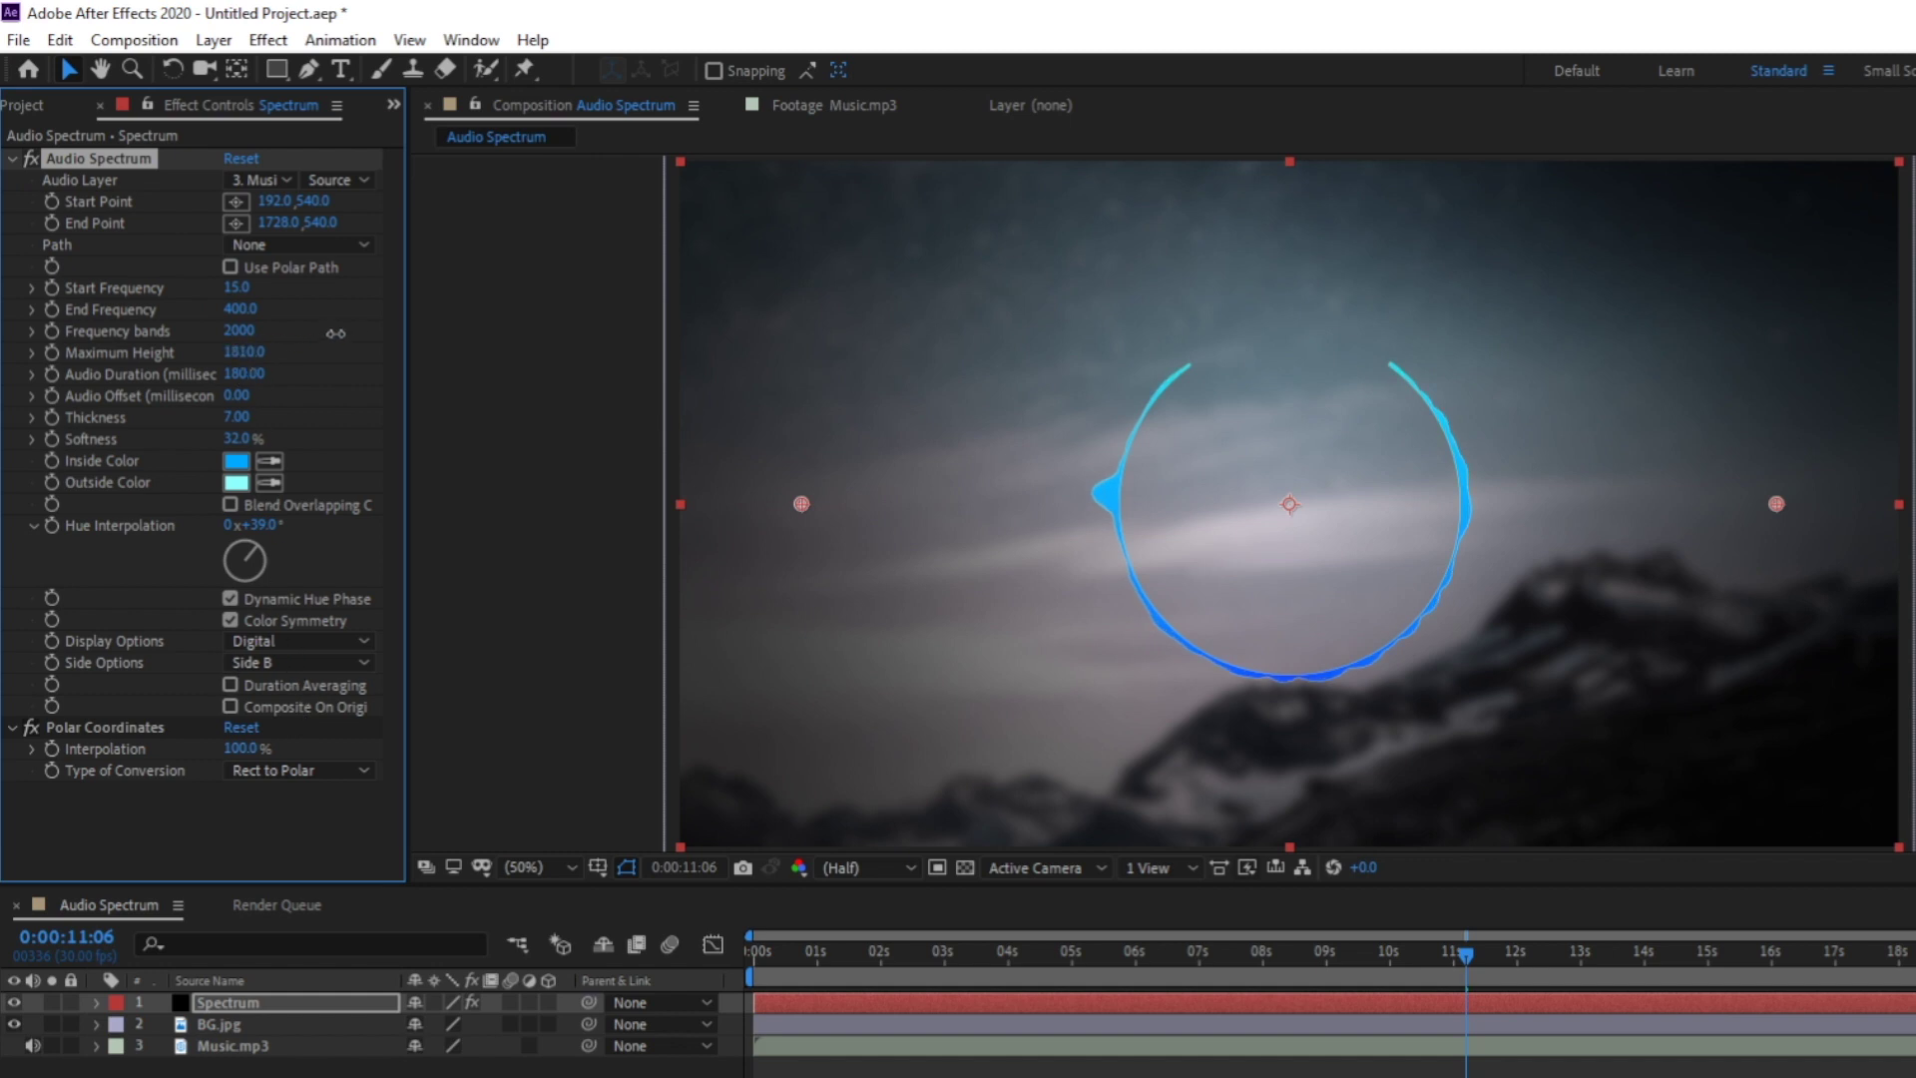
drag(335, 332, 375, 322)
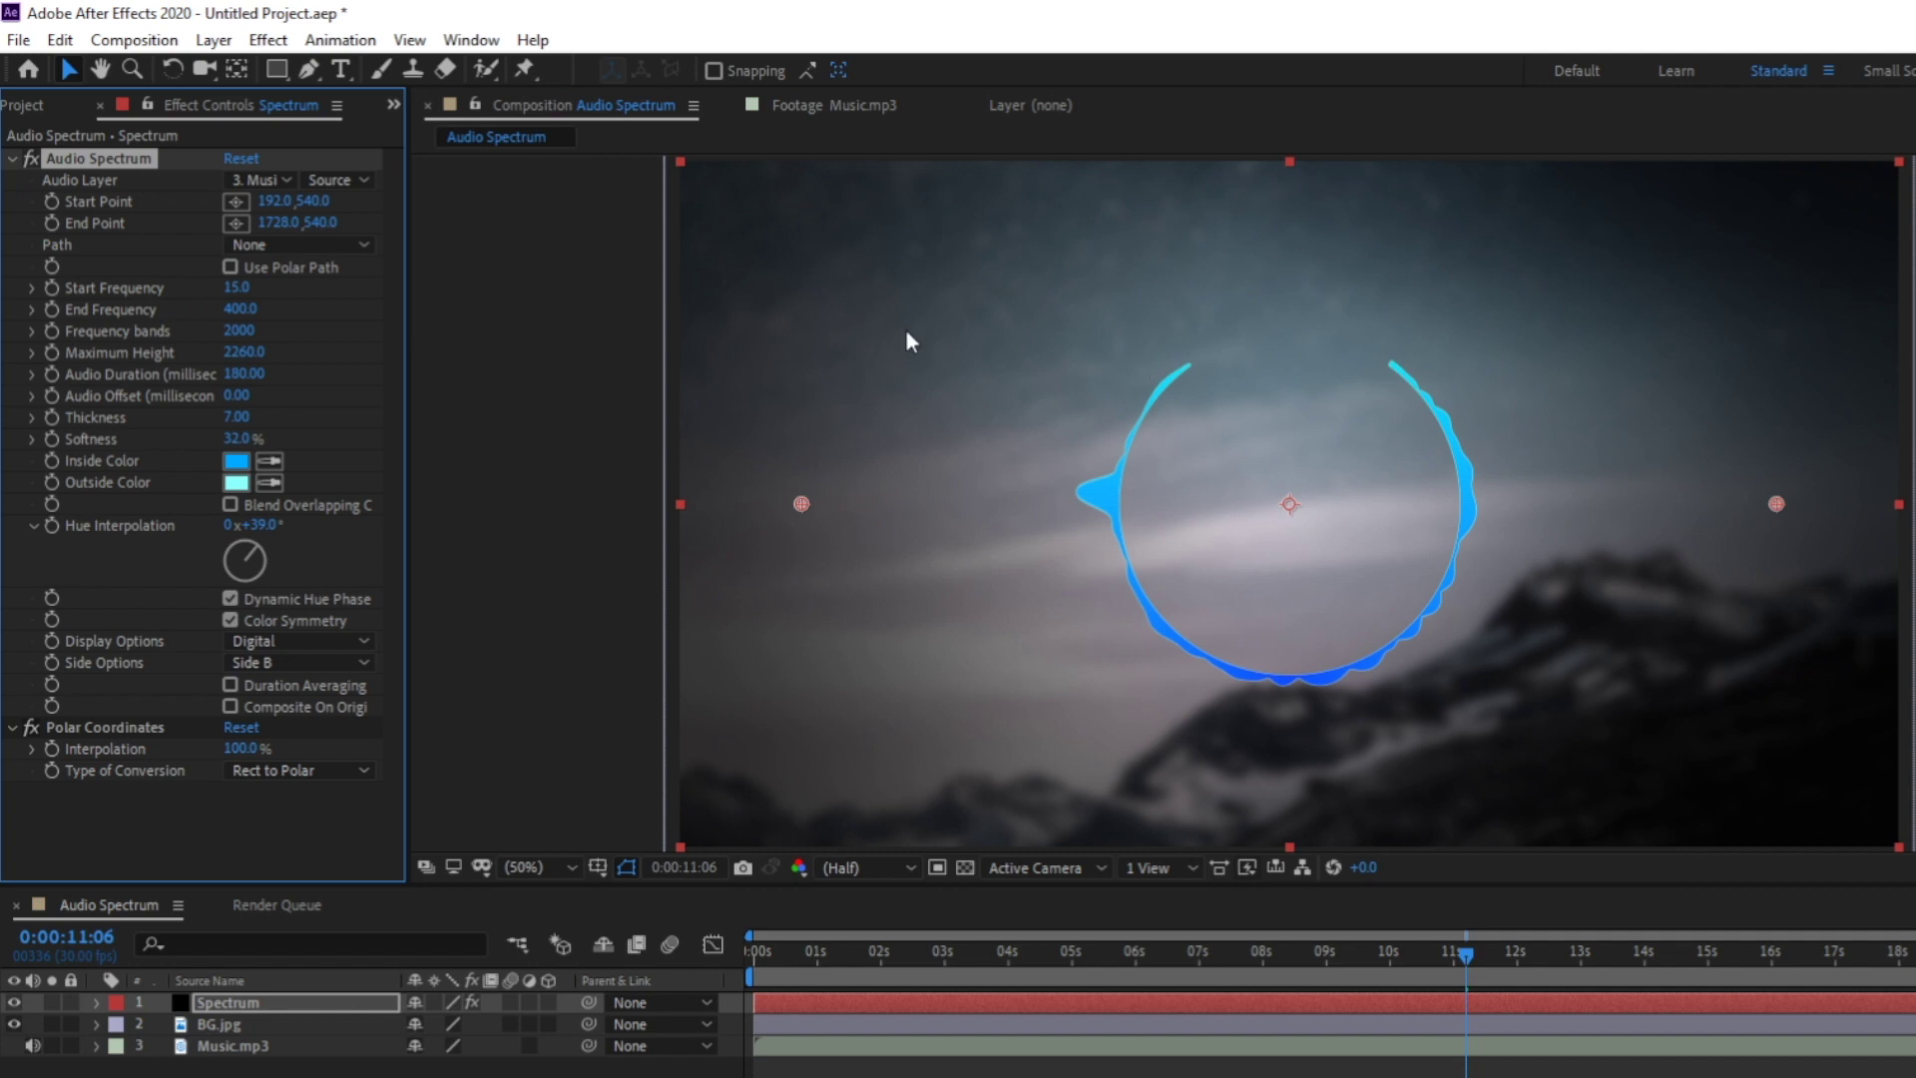
drag(269, 210, 89, 266)
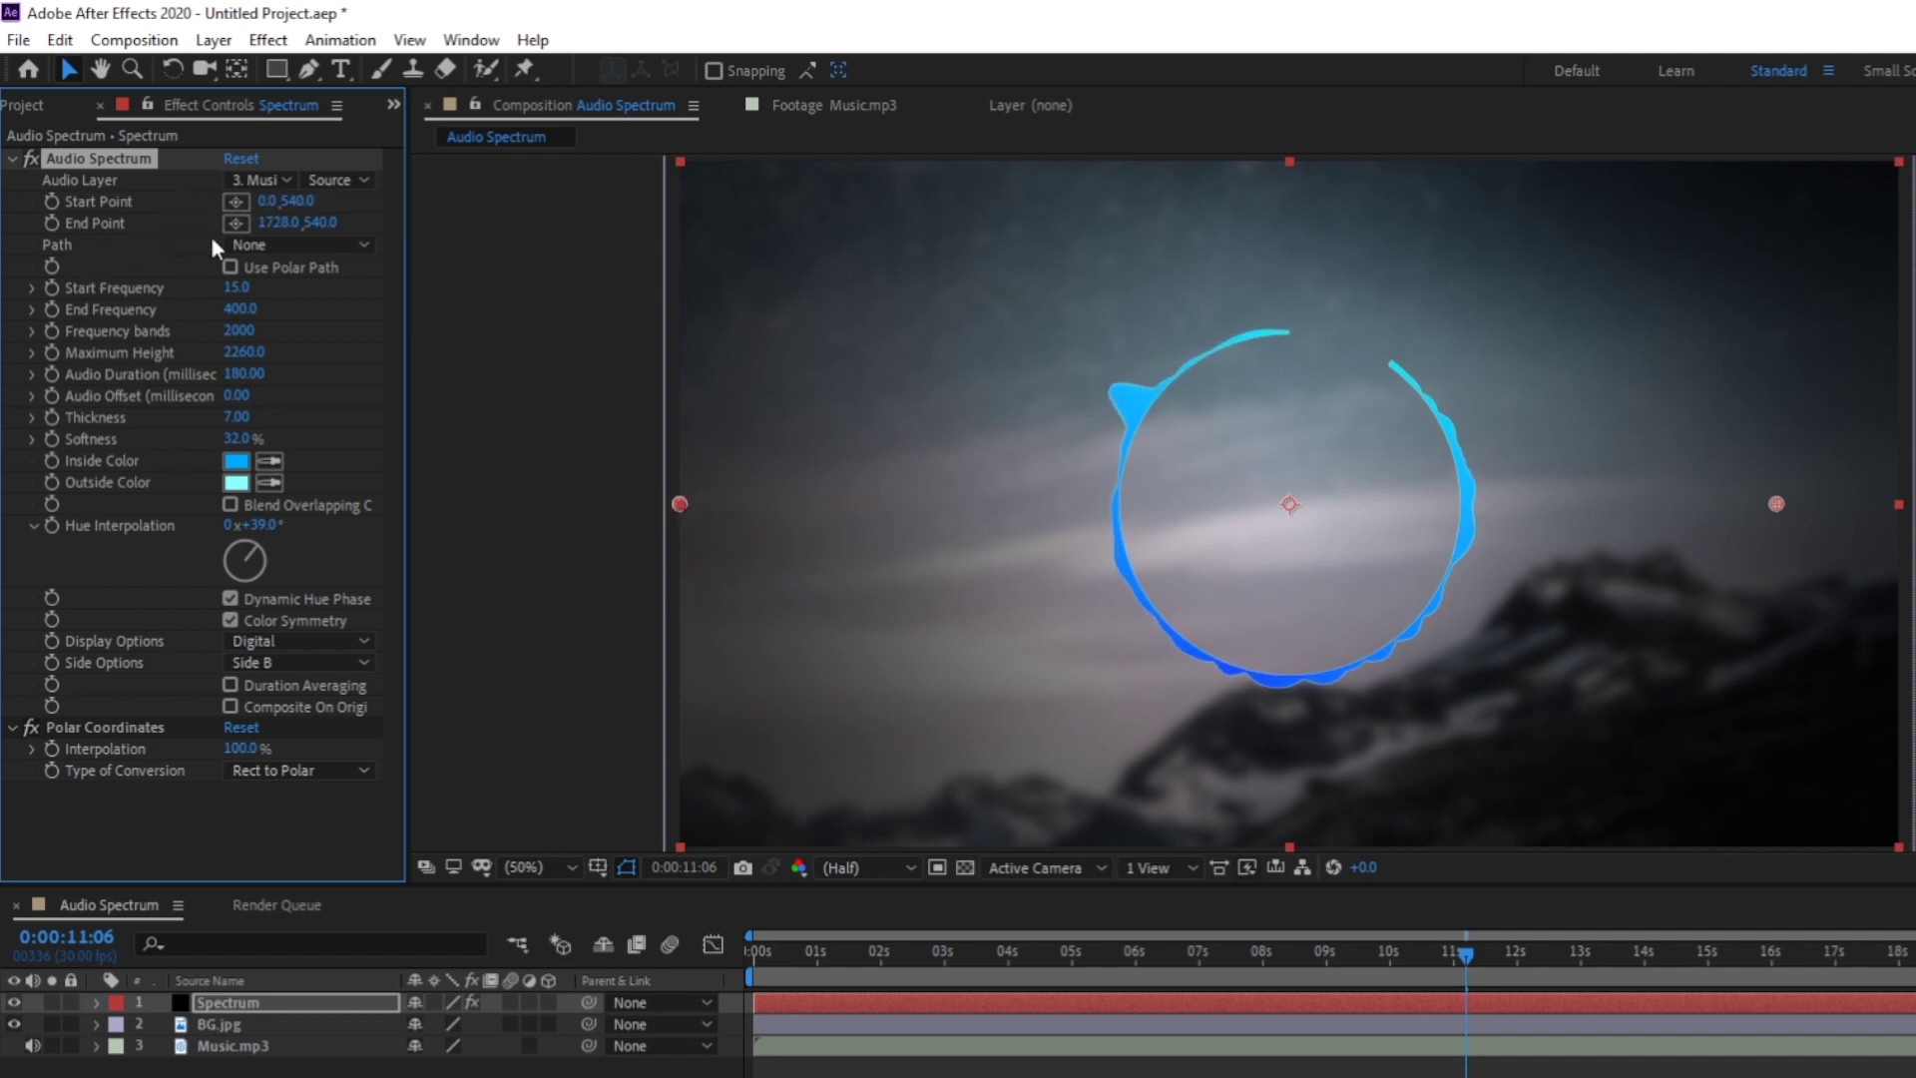
drag(271, 221, 452, 166)
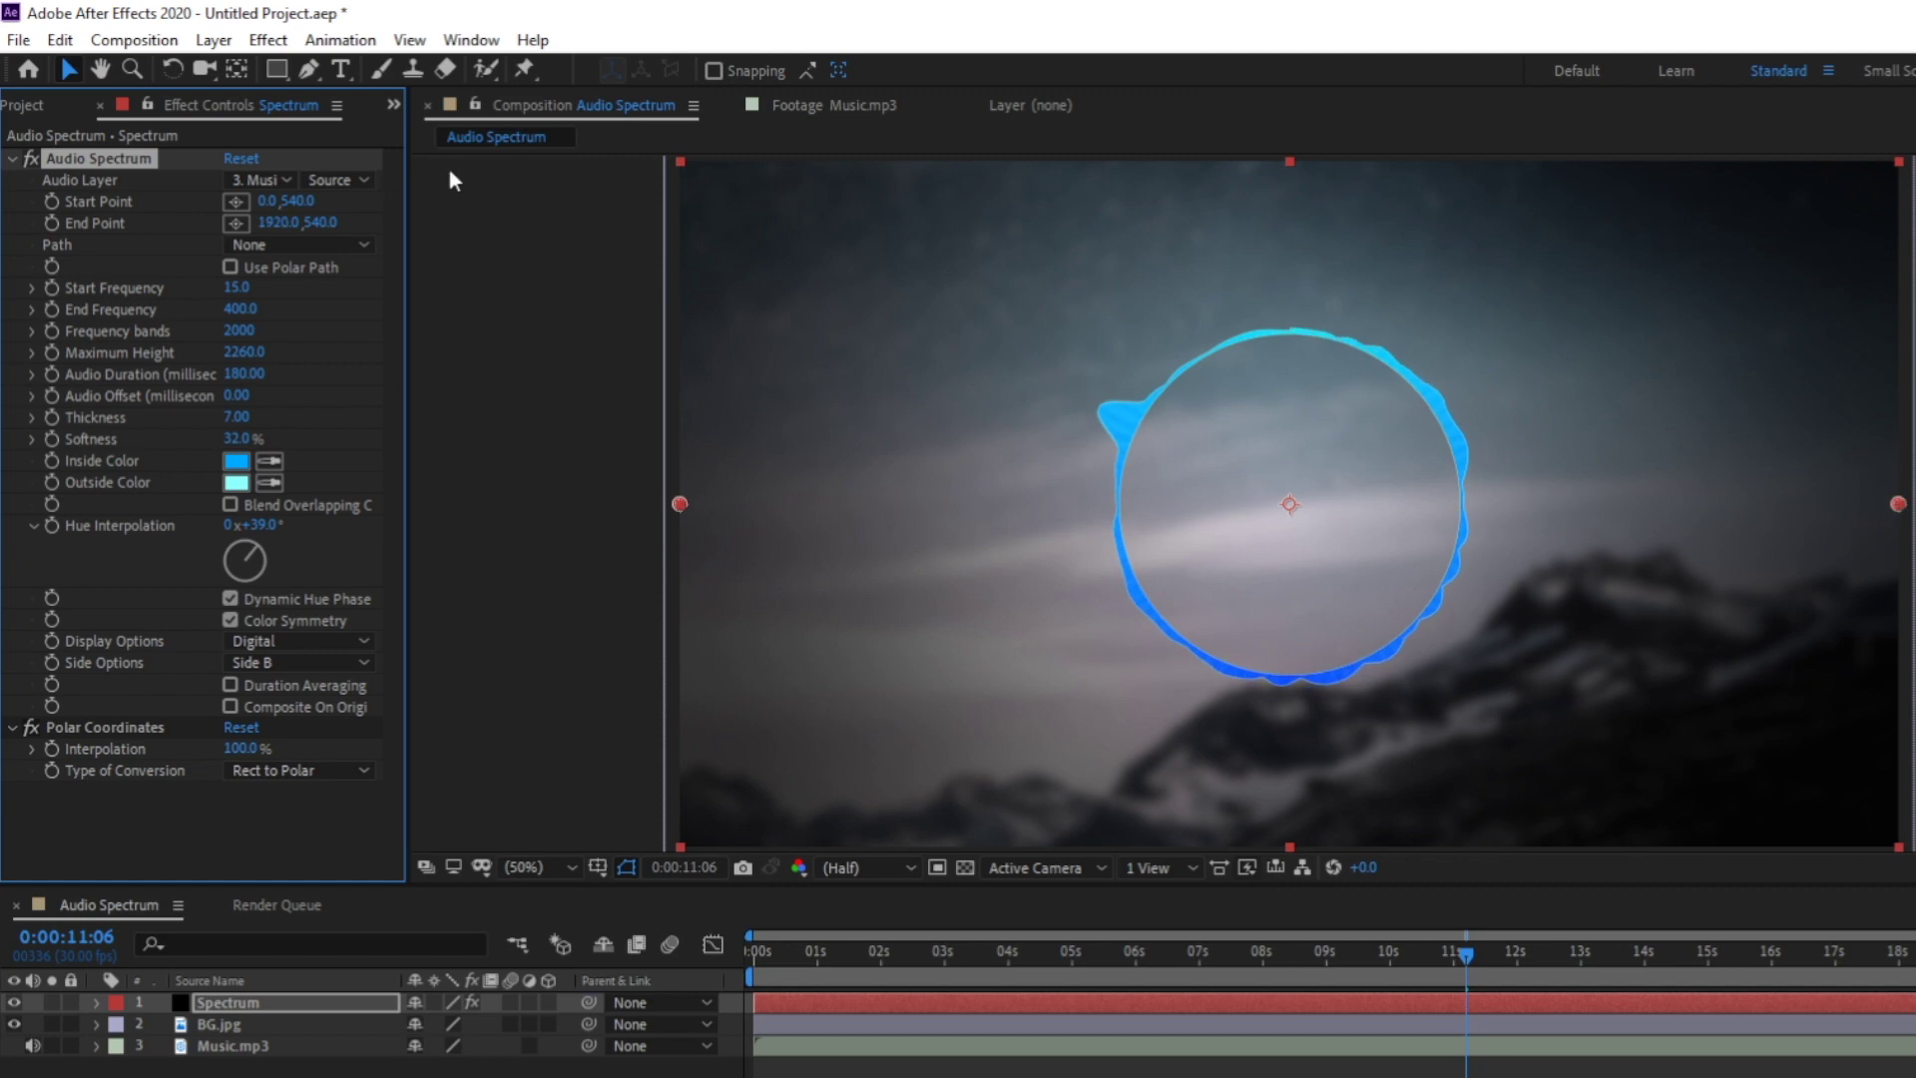